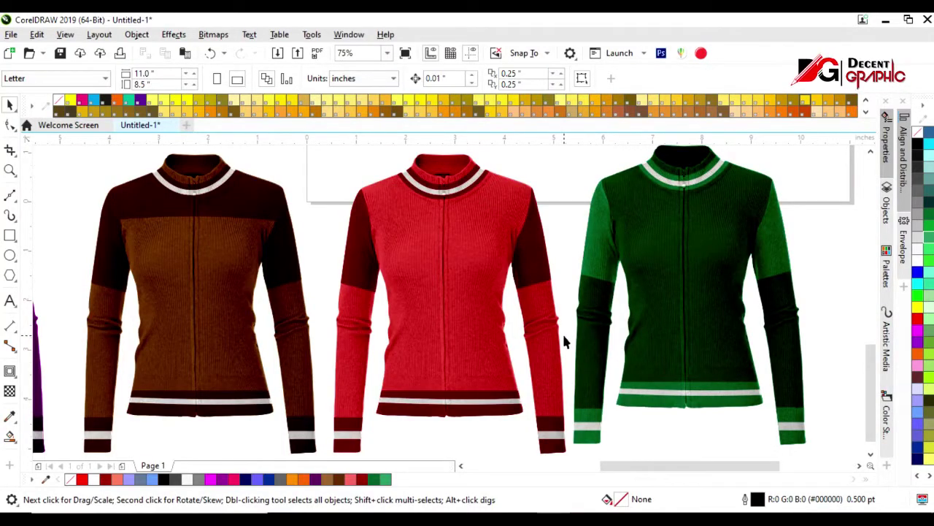
# Zoom in on the red and grey striped sweater mockups in turn
pyautogui.scroll(-2, 561, 342)
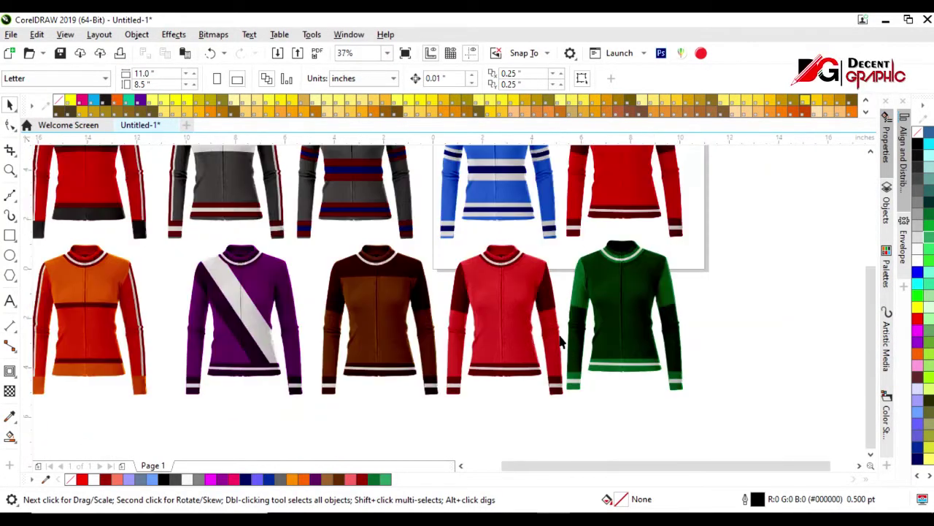
pyautogui.click(597, 197)
pyautogui.hotkey('shift', 'F2')
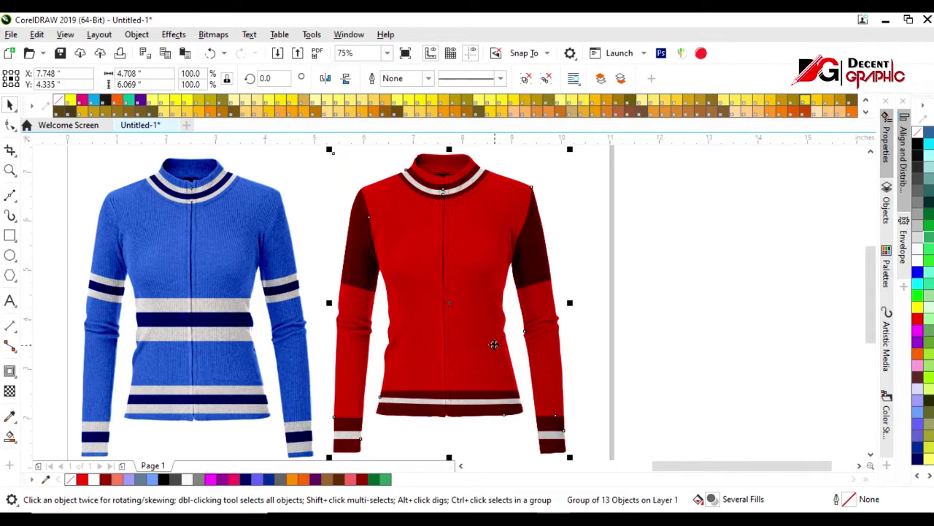
pyautogui.scroll(-2, 495, 344)
pyautogui.click(193, 341)
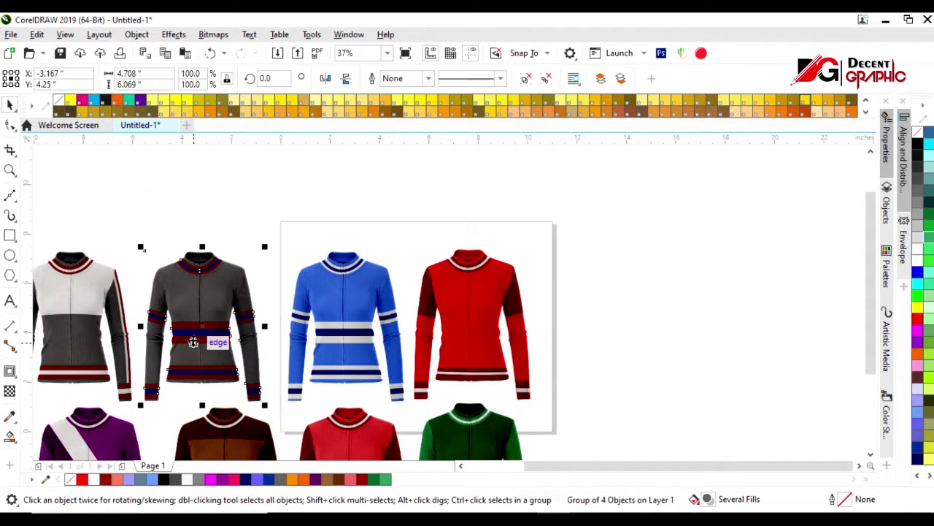
pyautogui.hotkey('shift', 'F2')
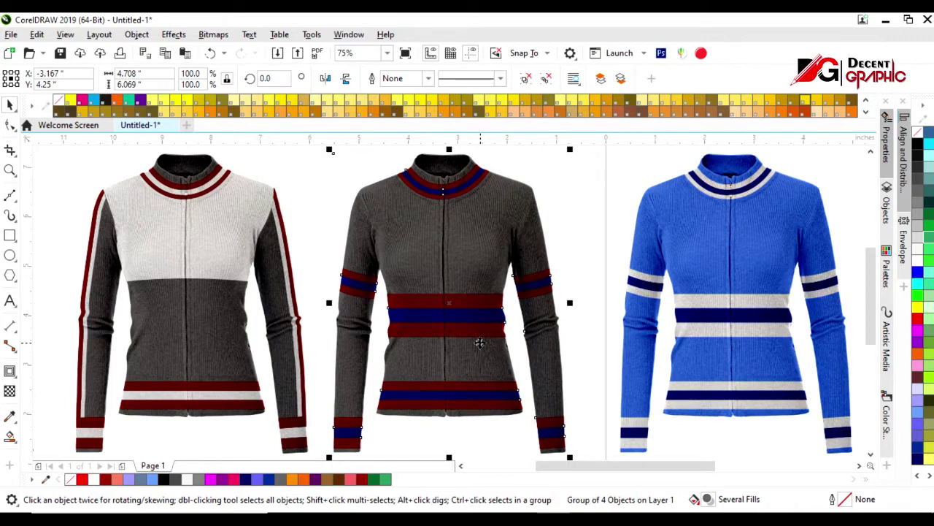
# Zoom in on the brown and green mockups, then on the plain grey sweater bitmap
pyautogui.scroll(-4, 479, 342)
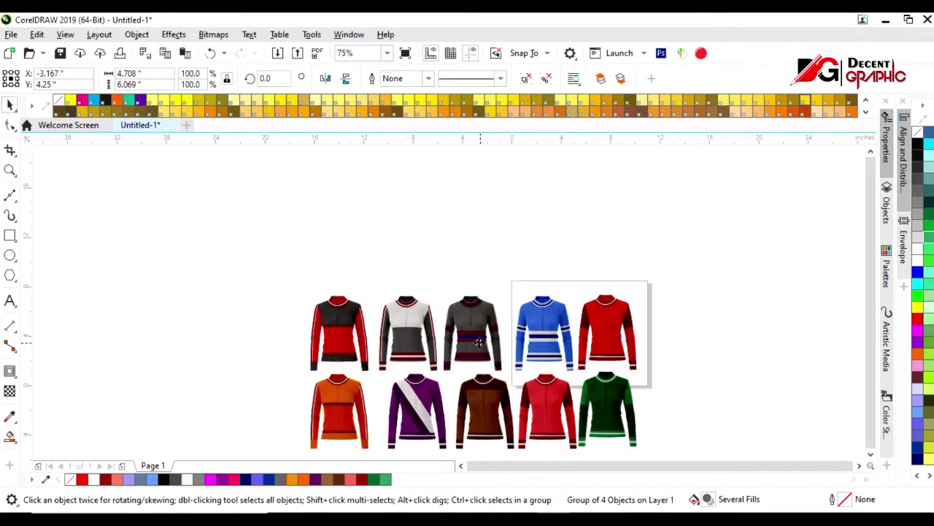
pyautogui.click(487, 420)
pyautogui.hotkey('shift', 'F2')
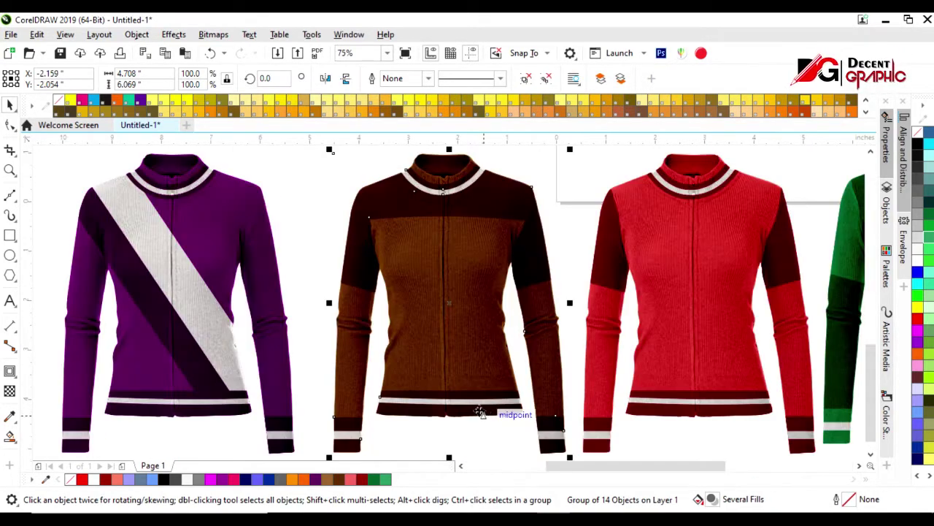
pyautogui.scroll(-2, 401, 379)
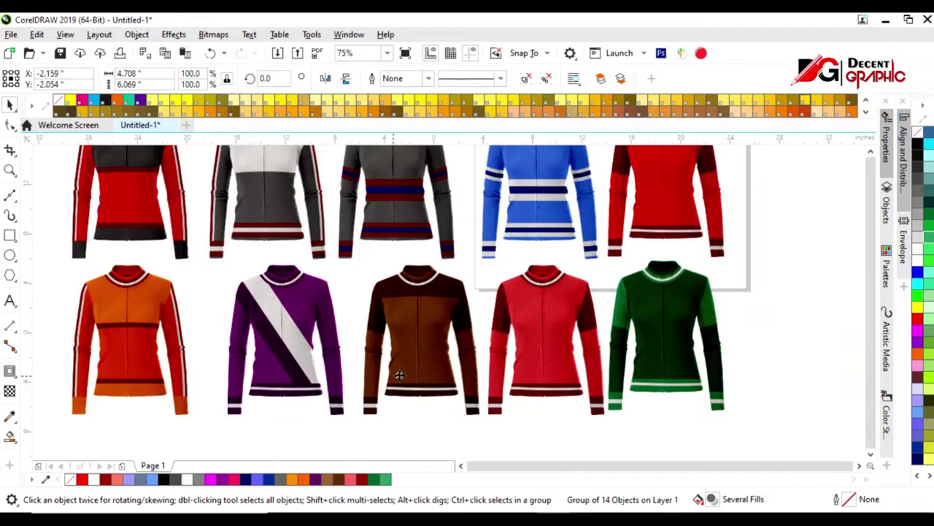
pyautogui.scroll(-2, 401, 379)
pyautogui.click(516, 365)
pyautogui.hotkey('shift', 'F2')
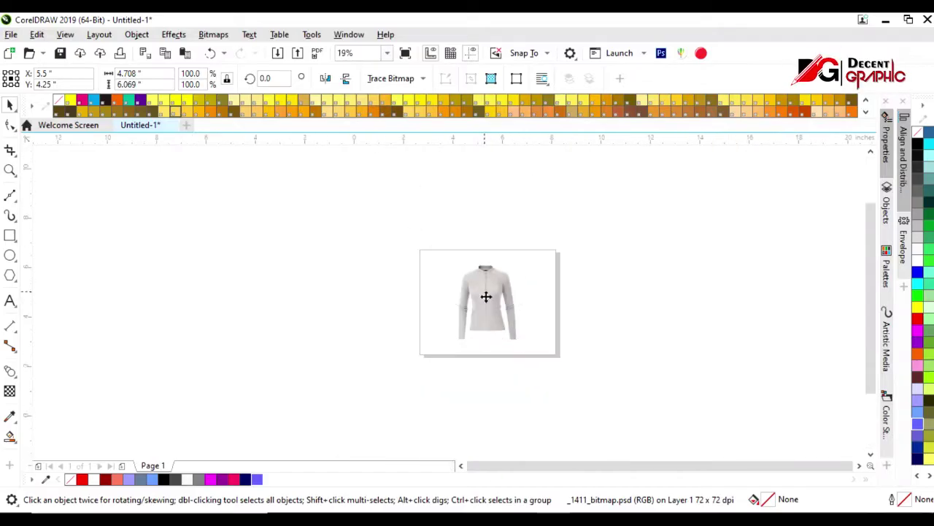
pyautogui.hotkey('shift', 'F2')
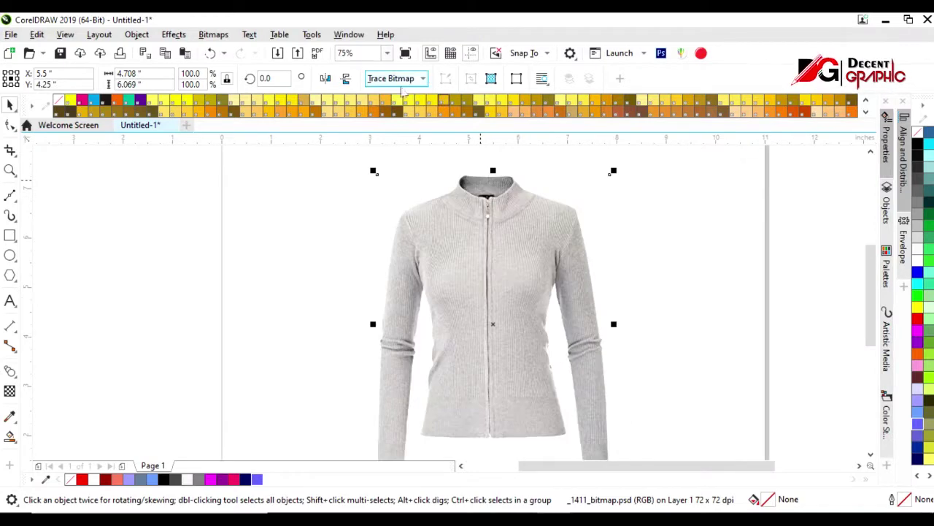
# Outline-trace the grey sweater photo in Black and White colour mode
pyautogui.click(392, 78)
pyautogui.click(535, 206)
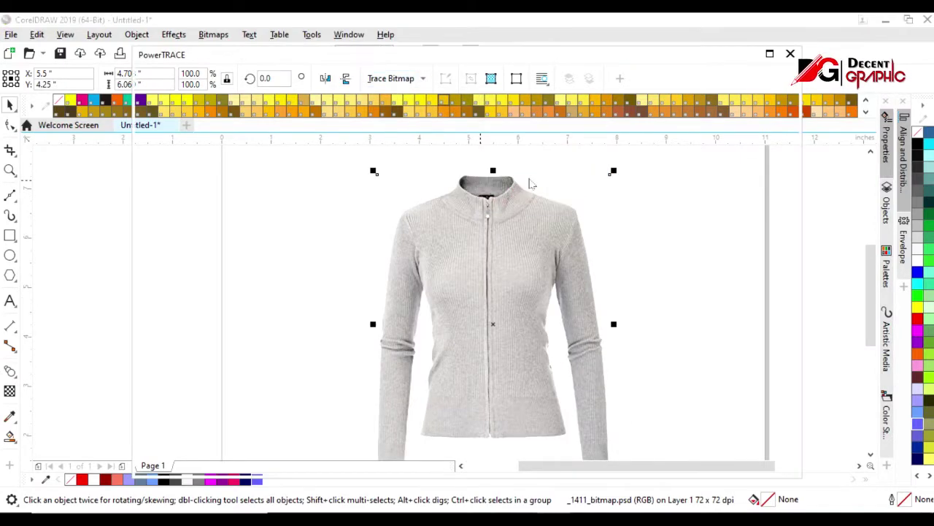
pyautogui.click(675, 128)
pyautogui.click(697, 186)
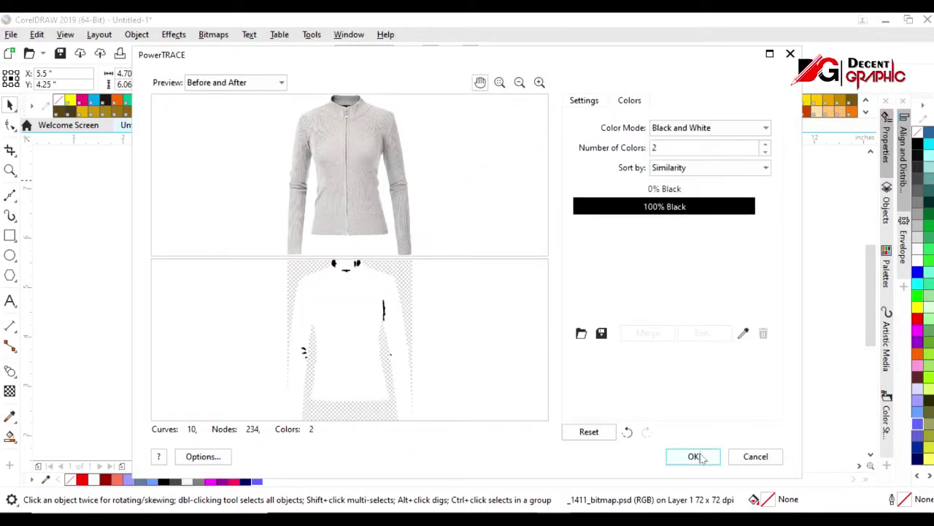
pyautogui.click(693, 456)
# Ungroup the trace, combine it into one curve, and fill it Baby Blue
pyautogui.click(546, 78)
pyautogui.hotkey('ctrl', 'l')
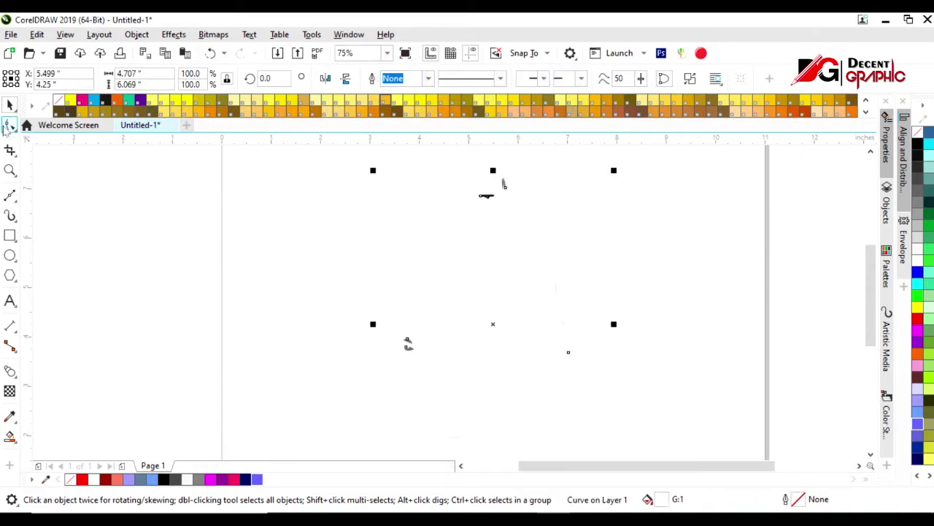
pyautogui.click(10, 124)
pyautogui.click(152, 478)
# Delete the stray subpaths near the collar and upper sweater from the traced curve
pyautogui.scroll(4, 480, 208)
pyautogui.moveTo(533, 219); pyautogui.dragTo(437, 241)
pyautogui.press('Delete')
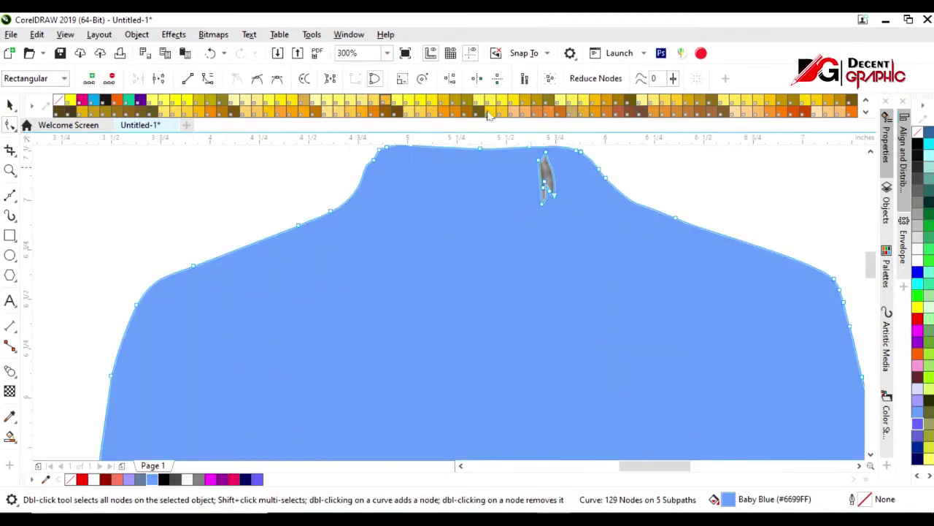
pyautogui.scroll(3, 463, 150)
pyautogui.click(569, 193)
pyautogui.press('Delete')
pyautogui.scroll(-3, 444, 202)
pyautogui.scroll(-2, 453, 282)
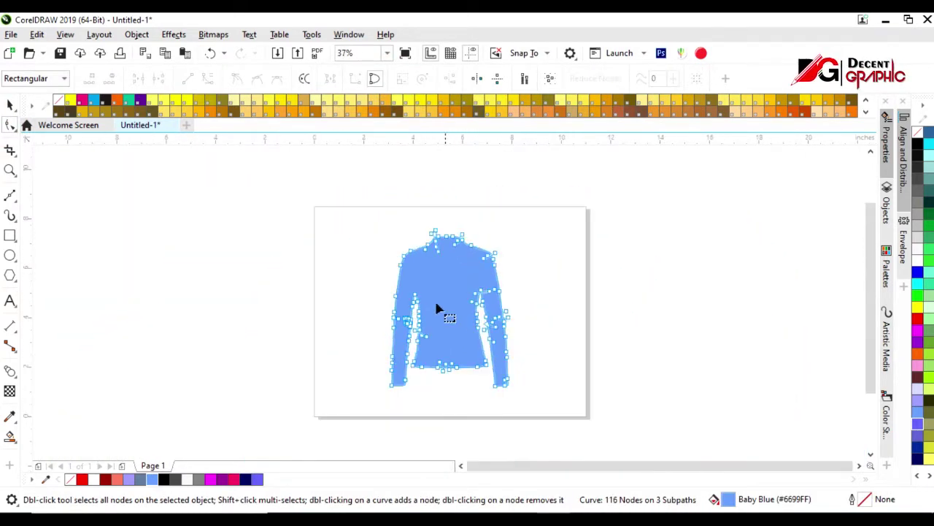
pyautogui.scroll(3, 417, 298)
pyautogui.scroll(2, 319, 342)
pyautogui.press('Delete')
# Remove the lower stray subpath and a spike node, then put the silhouette behind the photo
pyautogui.moveTo(336, 310); pyautogui.dragTo(449, 380)
pyautogui.press('Delete')
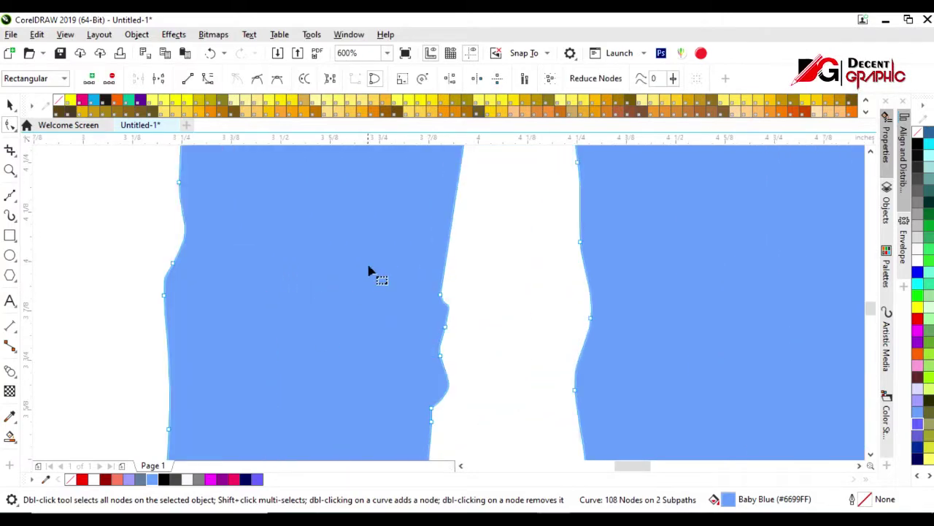
pyautogui.scroll(-3, 427, 370)
pyautogui.scroll(2, 484, 325)
pyautogui.doubleClick(478, 321)
pyautogui.scroll(-3, 463, 383)
pyautogui.click(10, 104)
pyautogui.press('Delete')
pyautogui.click(438, 315)
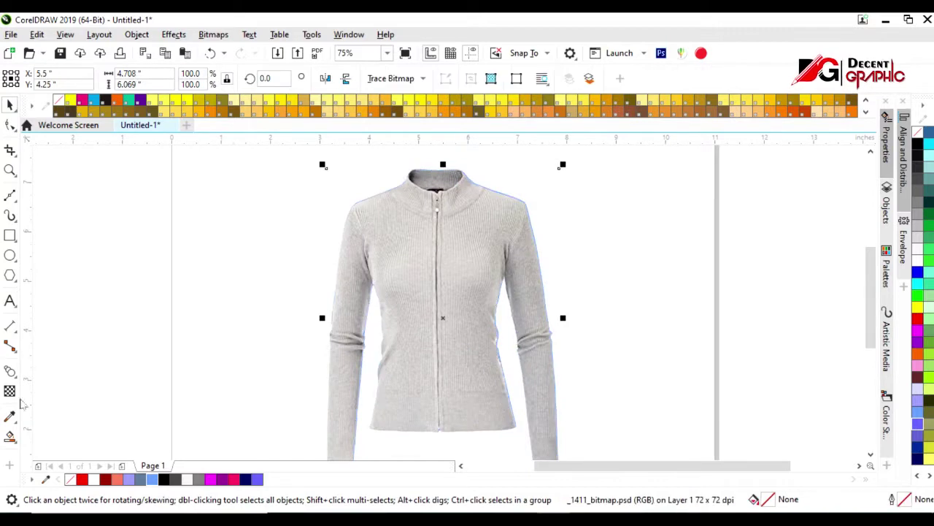
# Set the photo's transparency merge mode to Subtract, turning the sweater blue
pyautogui.click(10, 390)
pyautogui.click(194, 78)
pyautogui.click(168, 122)
pyautogui.click(11, 104)
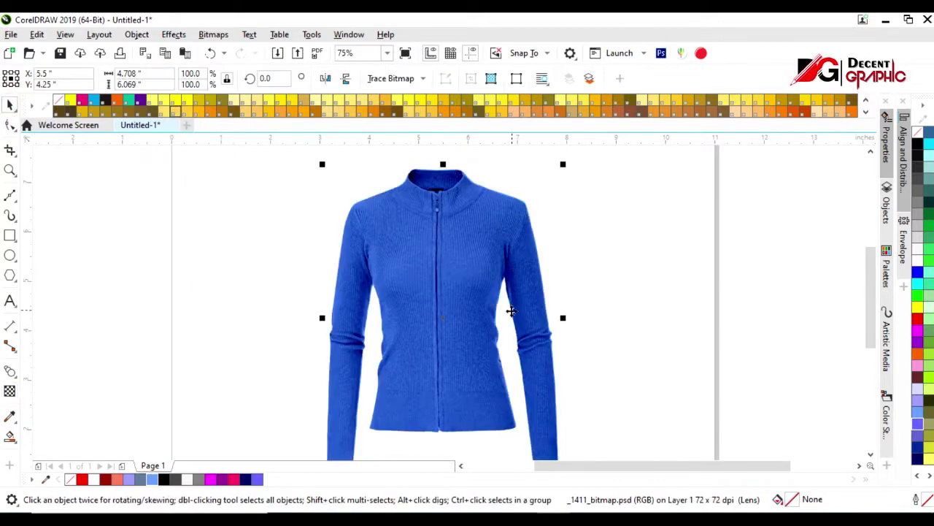
# Draw thin band rectangles across the hem, mirror a copy below, and nudge them lower
pyautogui.scroll(2, 473, 375)
pyautogui.moveTo(342, 294); pyautogui.dragTo(638, 310)
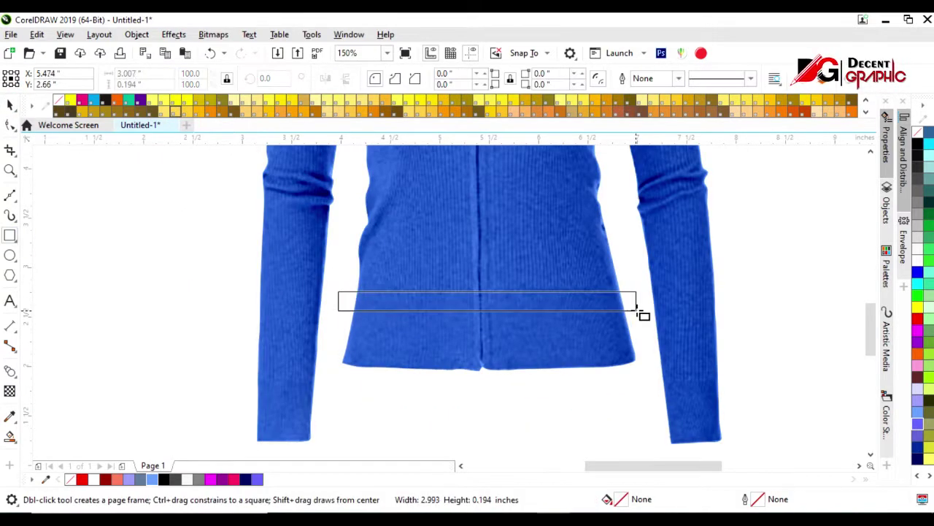
pyautogui.click(10, 105)
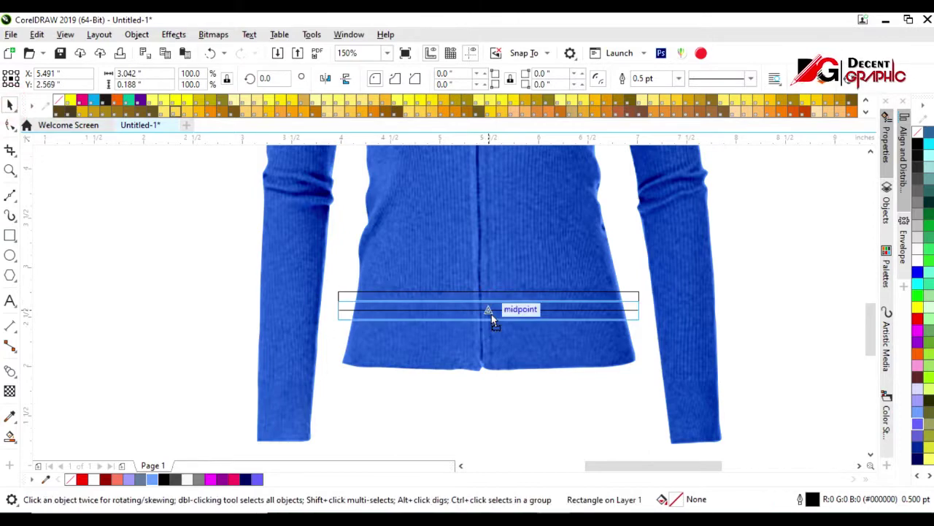
pyautogui.moveTo(487, 292)
pyautogui.mouseDown()
pyautogui.moveTo(486, 327)
pyautogui.moveTo(492, 315)
pyautogui.mouseUp()
pyautogui.scroll(2, 486, 322)
pyautogui.scroll(2, 478, 341)
pyautogui.moveTo(459, 343); pyautogui.dragTo(462, 309)
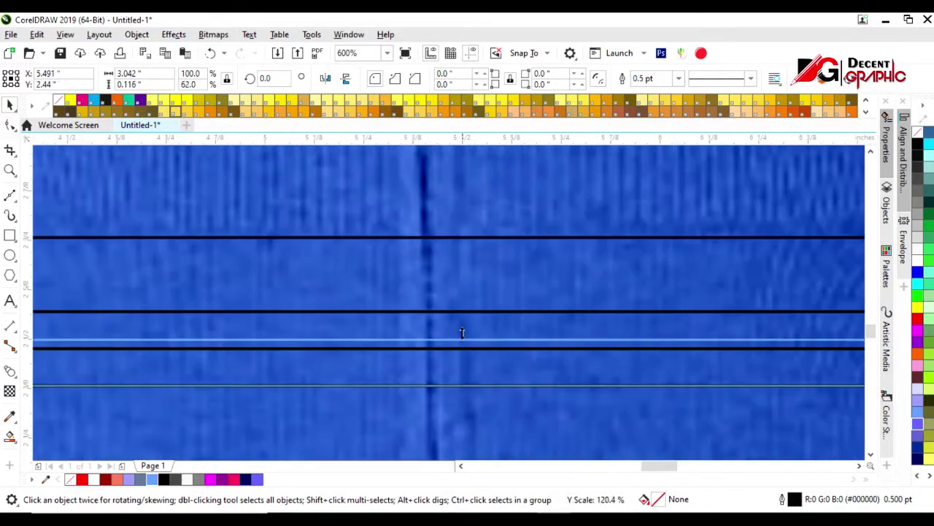
pyautogui.scroll(-2, 463, 314)
pyautogui.moveTo(459, 343); pyautogui.dragTo(460, 343)
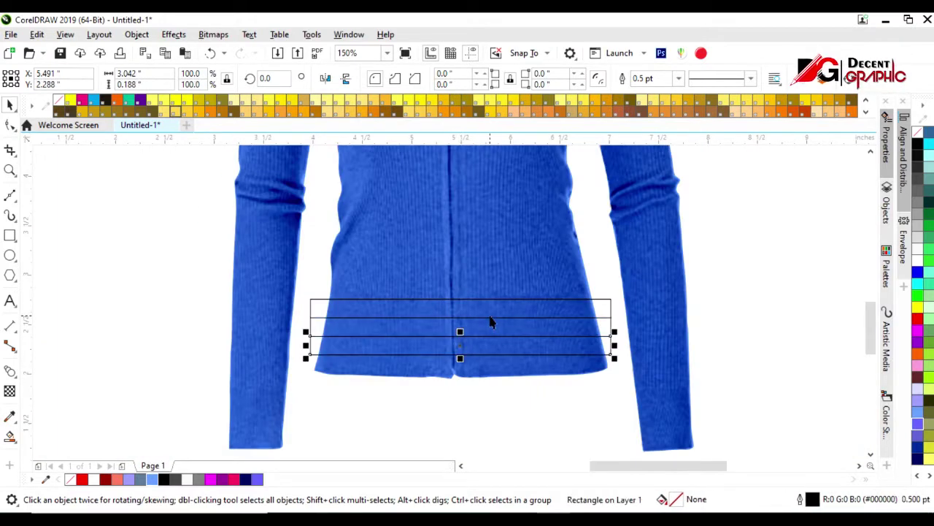
pyautogui.keyDown('shift'); pyautogui.click(609, 314); pyautogui.keyUp('shift')
pyautogui.press('Down')
pyautogui.press('Down')
pyautogui.press('Down')
pyautogui.press('Down')
pyautogui.press('Down')
pyautogui.press('Down')
pyautogui.press('Down')
pyautogui.press('Down')
# Smart Fill the hem band regions and delete the extra grey fill strips
pyautogui.click(10, 435)
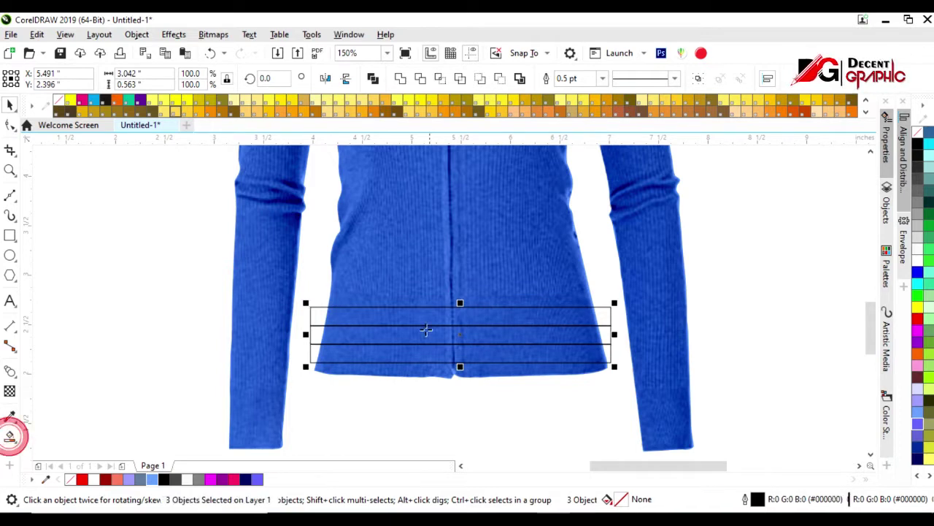
pyautogui.click(409, 317)
pyautogui.click(405, 355)
pyautogui.click(10, 104)
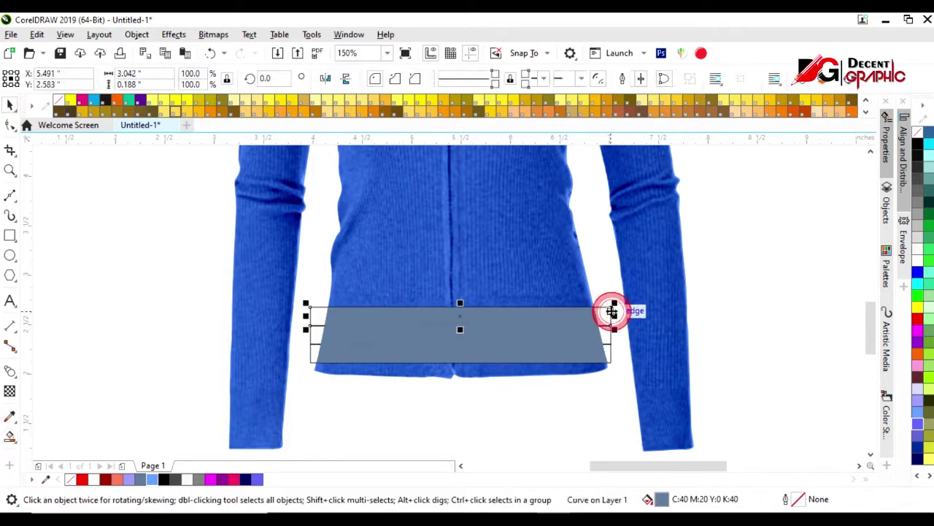
pyautogui.click(609, 309)
pyautogui.click(563, 317)
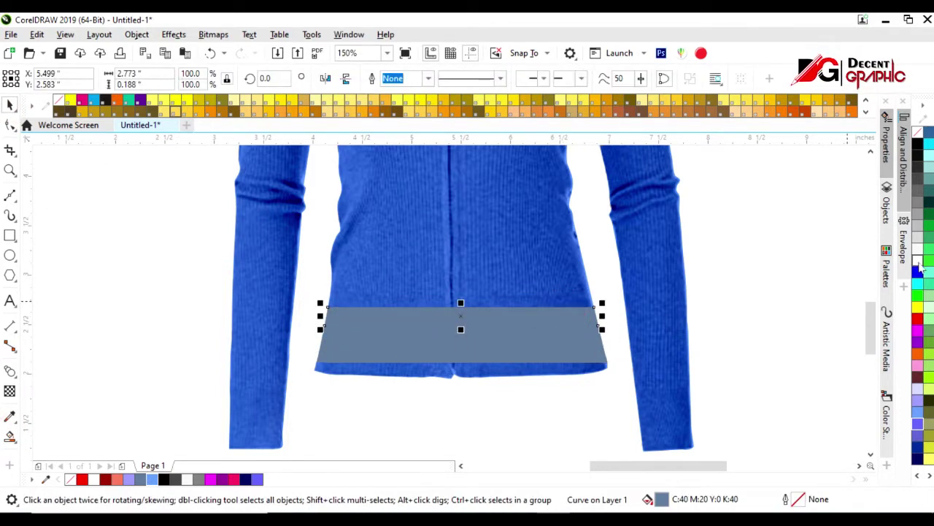
pyautogui.press('Delete')
pyautogui.click(546, 359)
pyautogui.press('Delete')
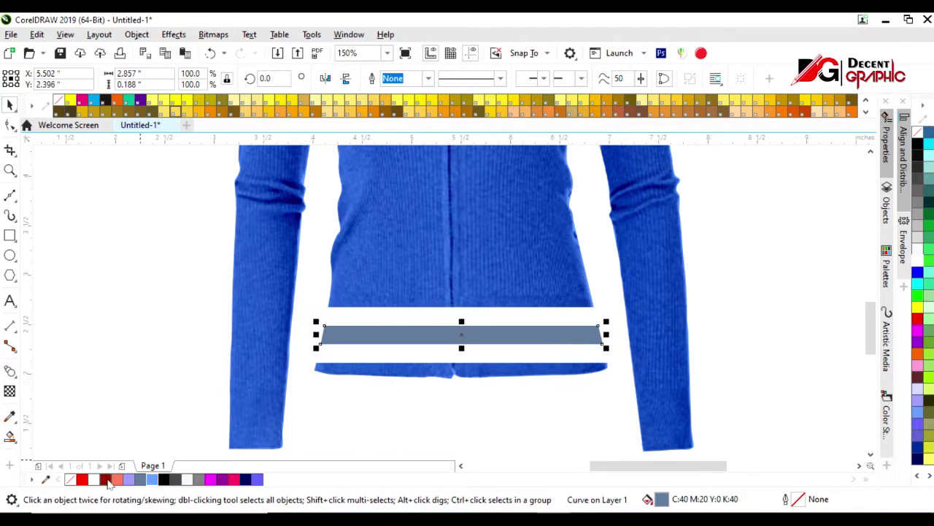
# Colour the middle hem band dark red
pyautogui.click(105, 479)
pyautogui.click(587, 271)
pyautogui.scroll(-8, 569, 306)
pyautogui.scroll(1, 526, 365)
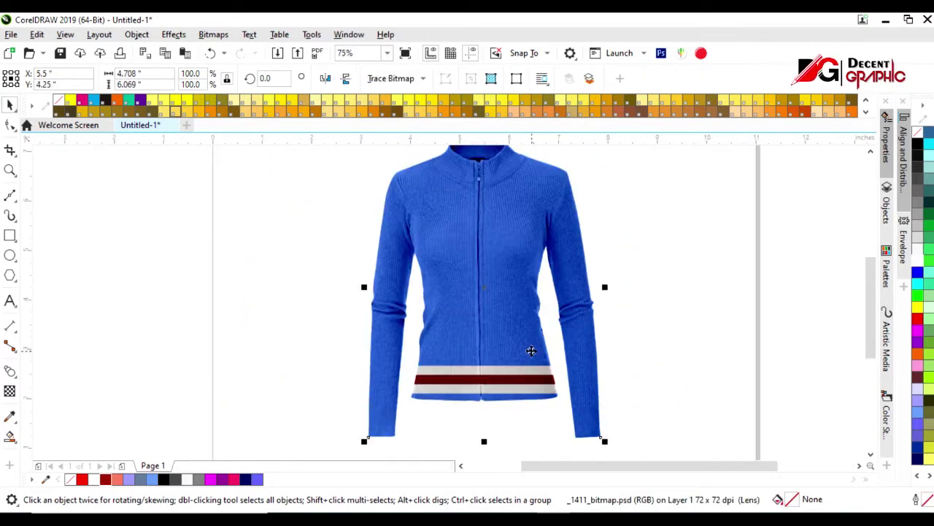
# Draw a guide rectangle across the left sleeve cuff
pyautogui.scroll(3, 525, 365)
pyautogui.scroll(-6, 517, 388)
pyautogui.scroll(10, 486, 424)
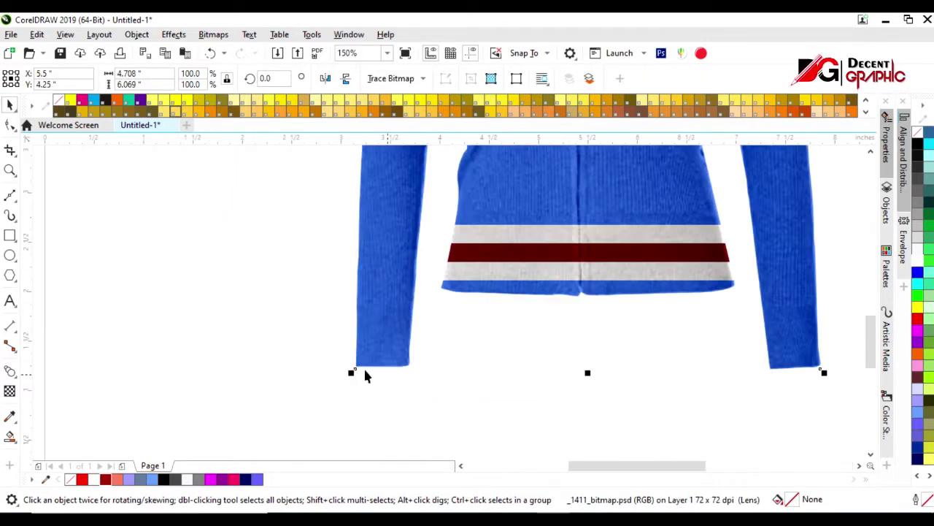
pyautogui.click(10, 235)
pyautogui.moveTo(332, 304)
pyautogui.mouseDown()
pyautogui.moveTo(428, 327)
pyautogui.moveTo(384, 372)
pyautogui.mouseUp()
pyautogui.press('space')
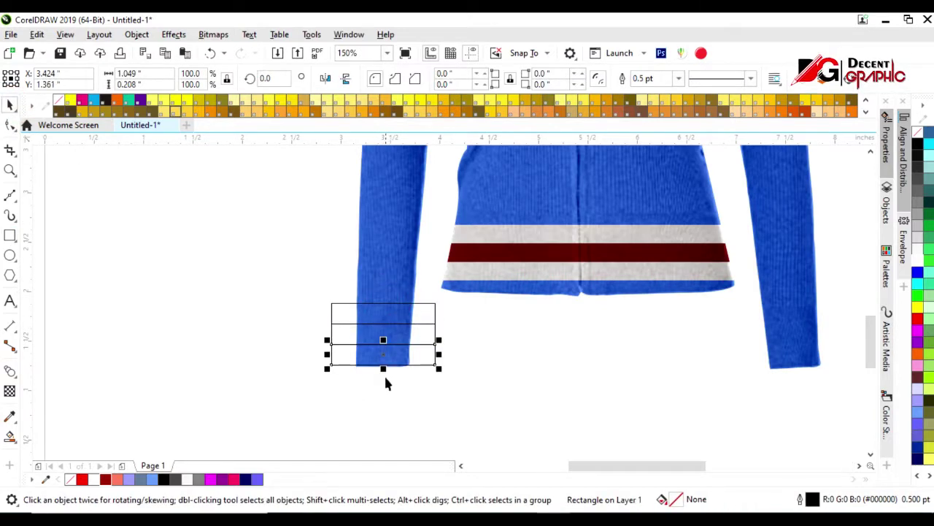
# Move the three cuff guide rectangles up onto the left cuff
pyautogui.scroll(3, 386, 377)
pyautogui.keyDown('shift'); pyautogui.click(462, 312); pyautogui.keyUp('shift')
pyautogui.keyDown('shift'); pyautogui.click(466, 276); pyautogui.keyUp('shift')
pyautogui.click(407, 328)
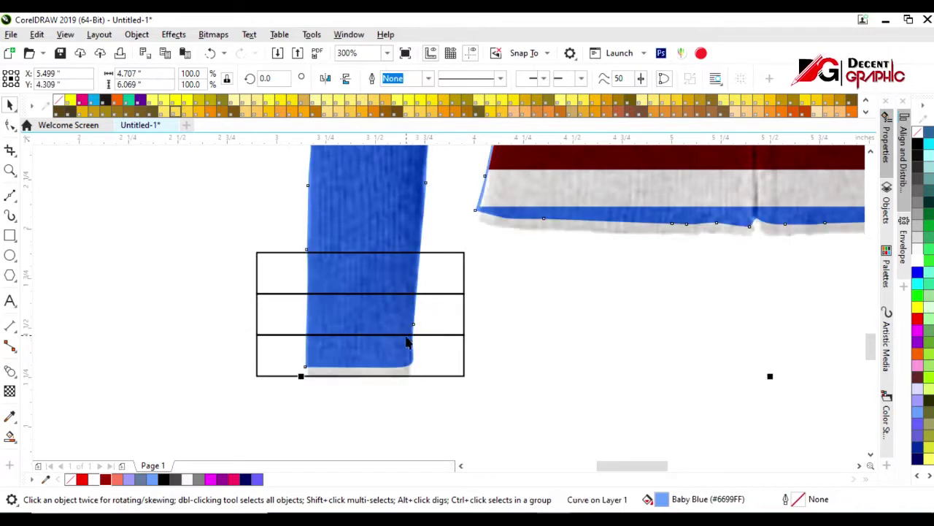
pyautogui.click(464, 313)
pyautogui.keyDown('shift'); pyautogui.click(464, 275); pyautogui.keyUp('shift')
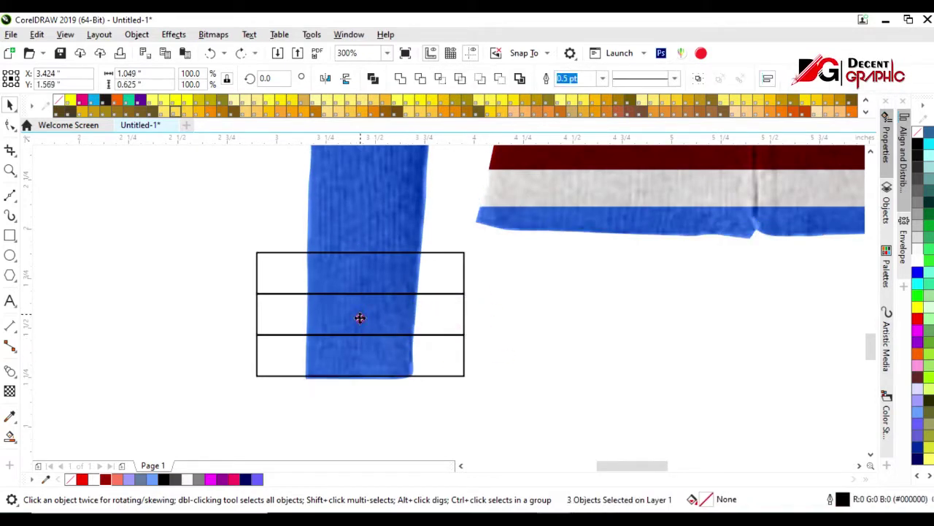
pyautogui.moveTo(360, 315); pyautogui.dragTo(361, 301)
pyautogui.scroll(-2, 369, 387)
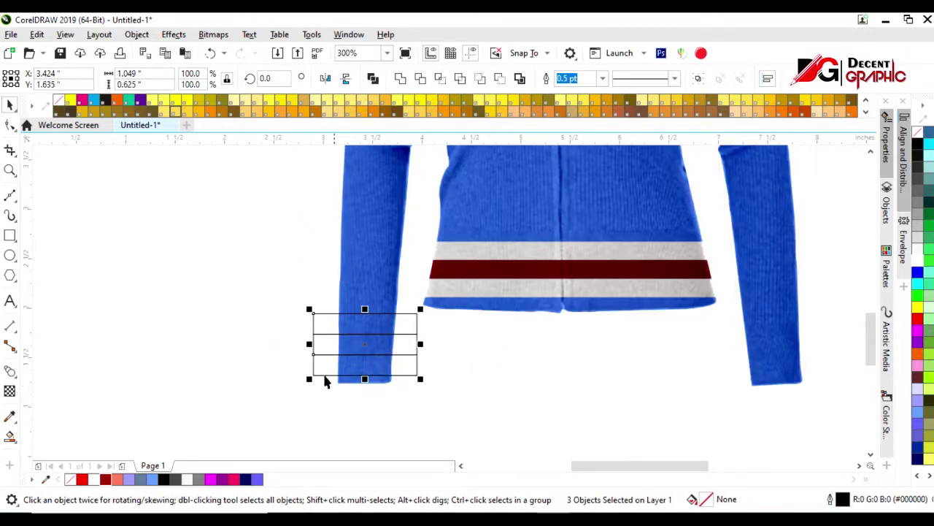
# Smart Fill the left cuff regions inside the guide rectangles
pyautogui.hotkey('shift', 's')
pyautogui.click(368, 328)
pyautogui.click(362, 366)
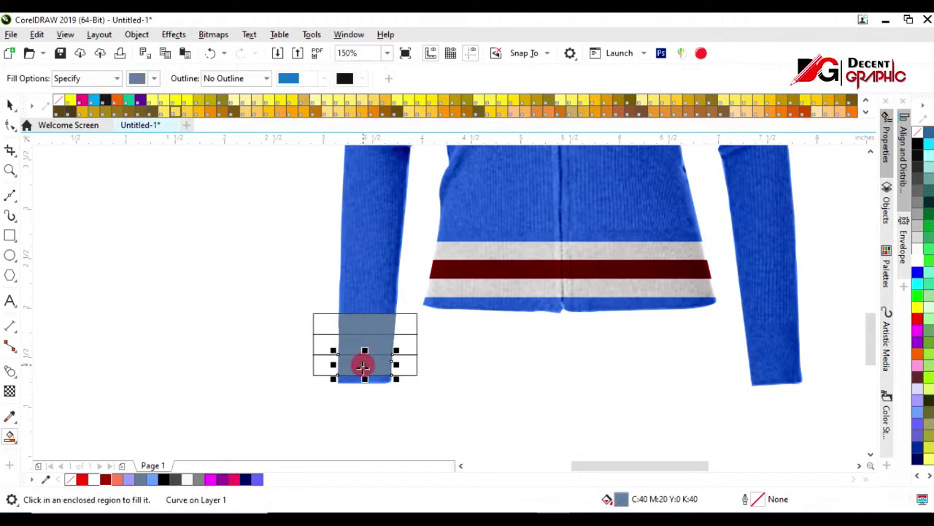
pyautogui.press('space')
# Move the guide rectangles to the right cuff and tilt them to match the sleeve
pyautogui.click(313, 328)
pyautogui.moveTo(314, 346); pyautogui.dragTo(766, 351)
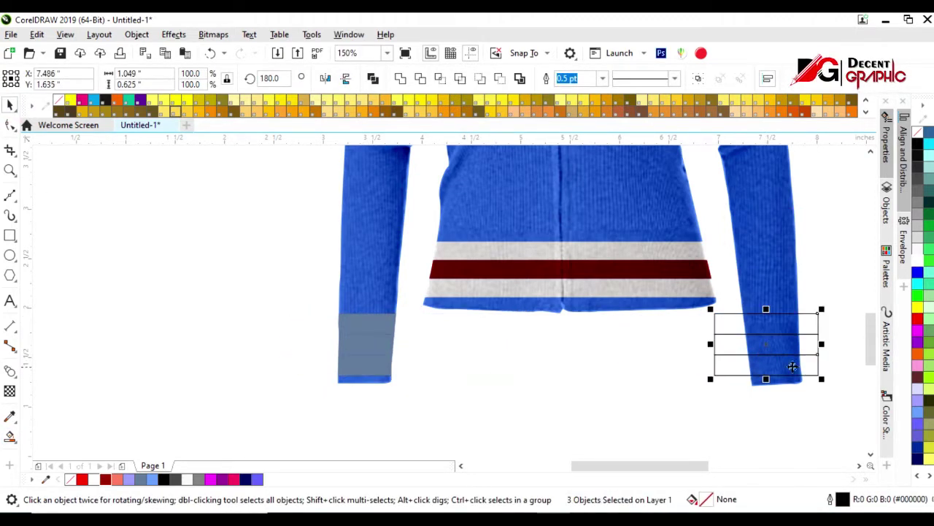
pyautogui.scroll(2, 832, 387)
pyautogui.click(691, 323)
pyautogui.moveTo(796, 381); pyautogui.dragTo(807, 387)
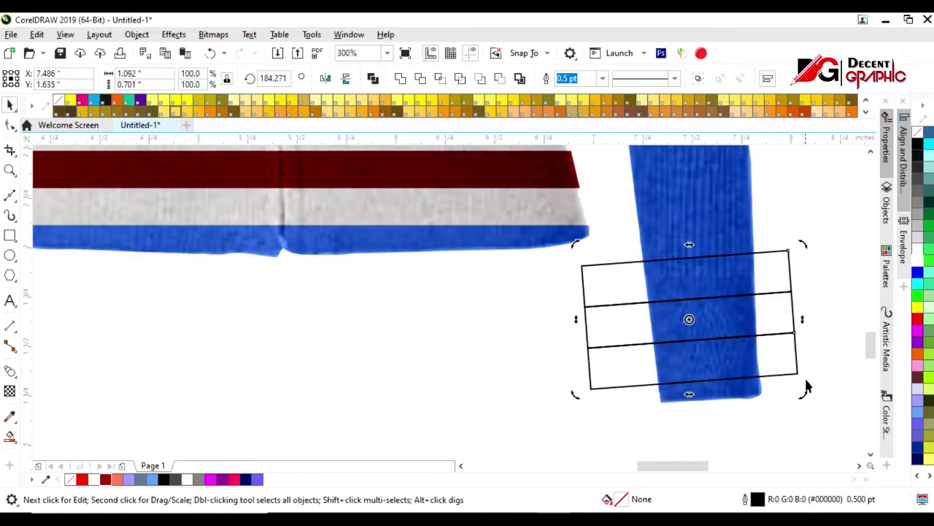
# Smart Fill the three right cuff regions, then delete the guide rectangles
pyautogui.click(9, 416)
pyautogui.click(700, 276)
pyautogui.click(708, 319)
pyautogui.click(706, 359)
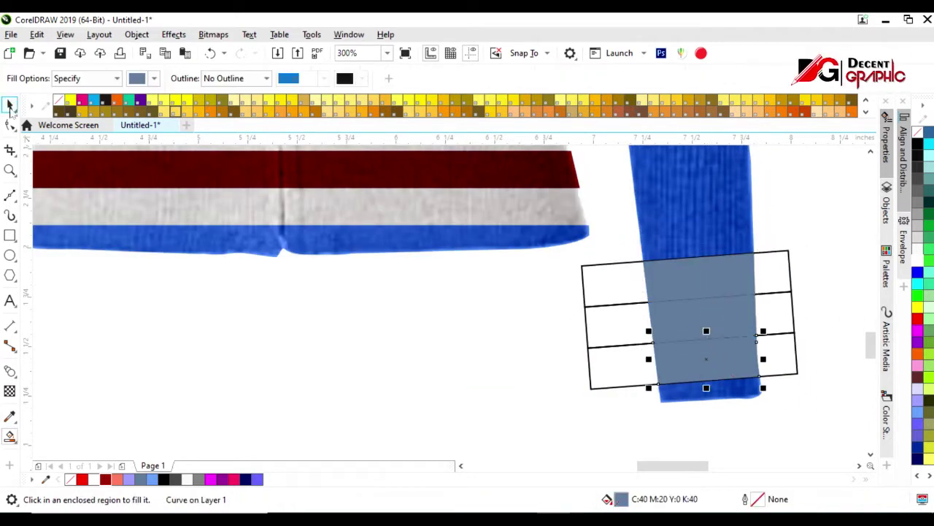
pyautogui.press('space')
pyautogui.click(793, 290)
pyautogui.press('Delete')
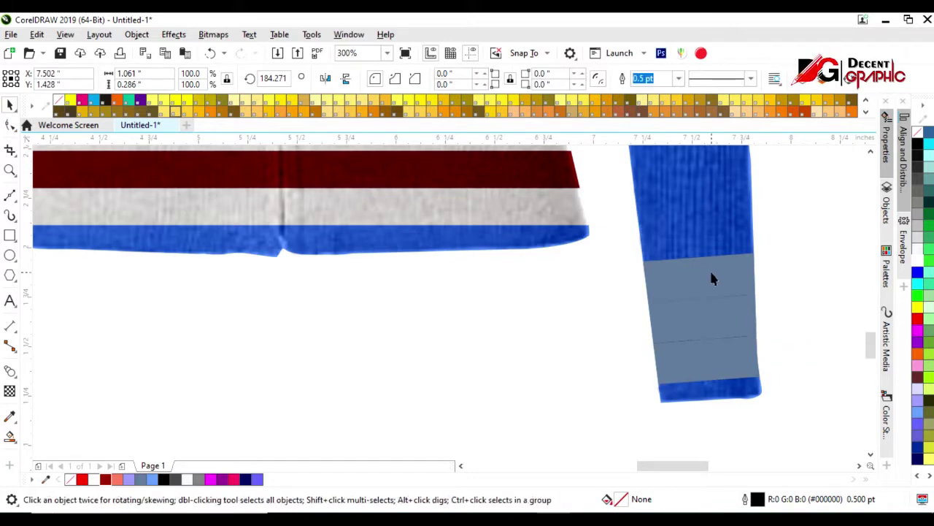
# Colour the right cuff pieces white, dark red and white
pyautogui.click(710, 268)
pyautogui.click(918, 261)
pyautogui.click(708, 358)
pyautogui.click(918, 261)
pyautogui.click(703, 332)
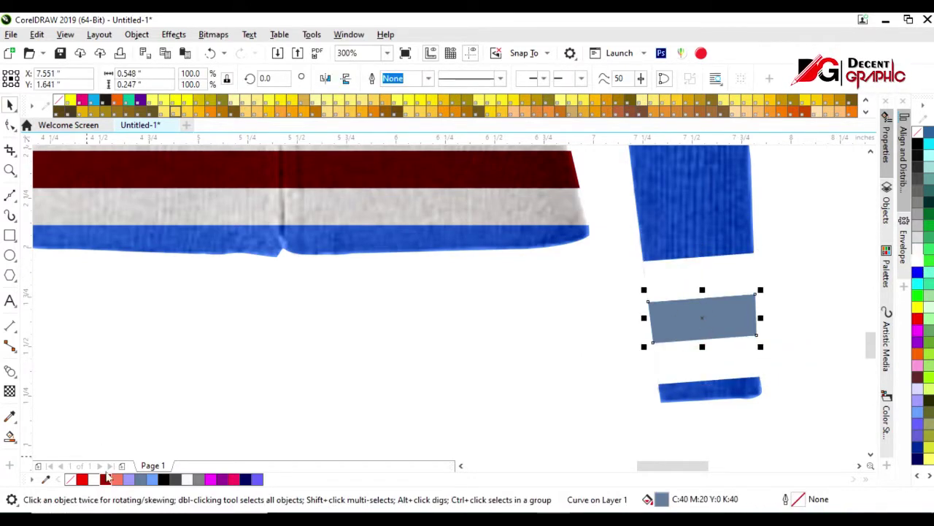
pyautogui.click(105, 478)
pyautogui.scroll(-3, 582, 383)
pyautogui.scroll(2, 476, 367)
# Colour the left cuff pieces white, dark red and white
pyautogui.click(412, 342)
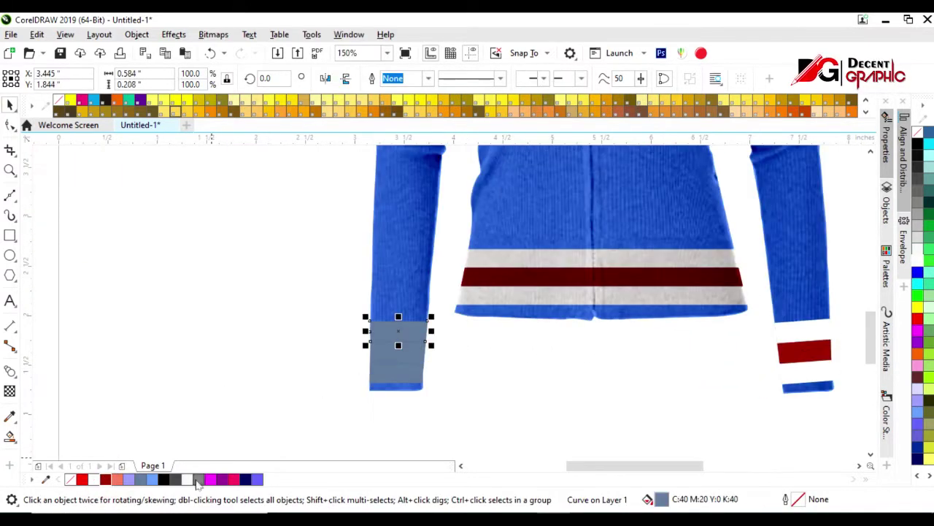
pyautogui.click(916, 263)
pyautogui.click(394, 369)
pyautogui.click(398, 349)
pyautogui.click(105, 479)
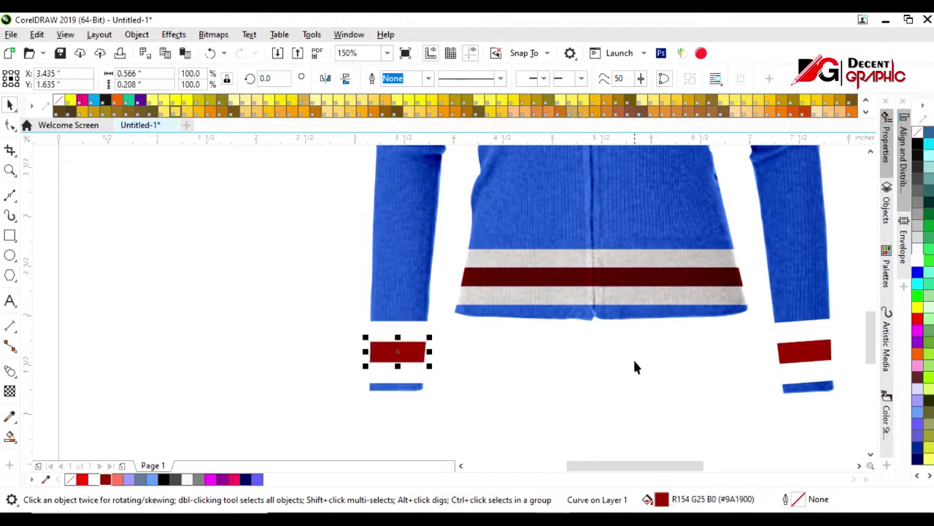
pyautogui.click(500, 340)
pyautogui.scroll(-3, 396, 365)
pyautogui.scroll(2, 500, 407)
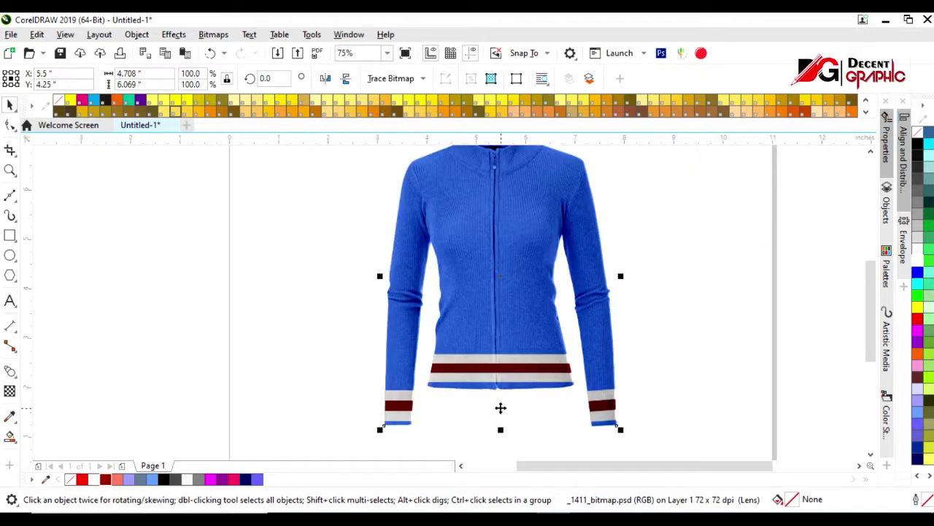
pyautogui.scroll(1, 578, 393)
# Recolour the hem band and the cuff centre bands navy blue
pyautogui.click(433, 400)
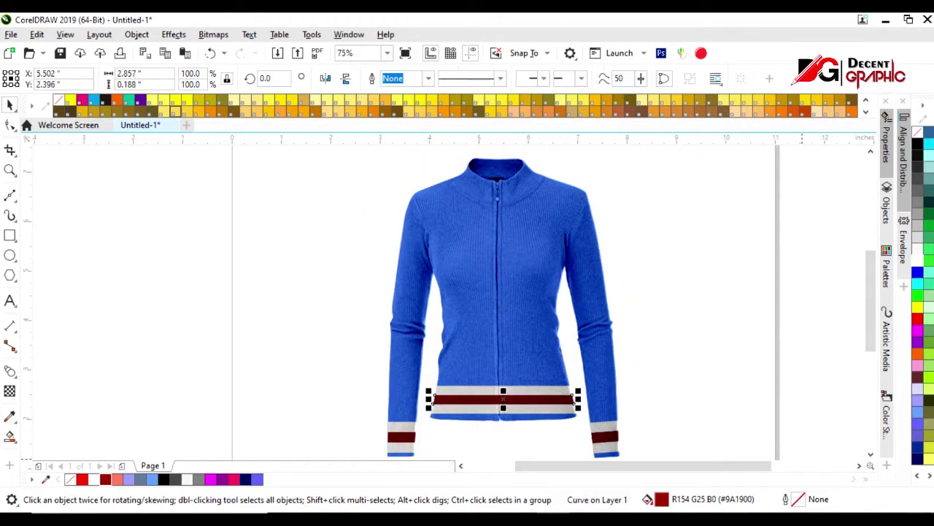
pyautogui.click(918, 454)
pyautogui.scroll(2, 478, 421)
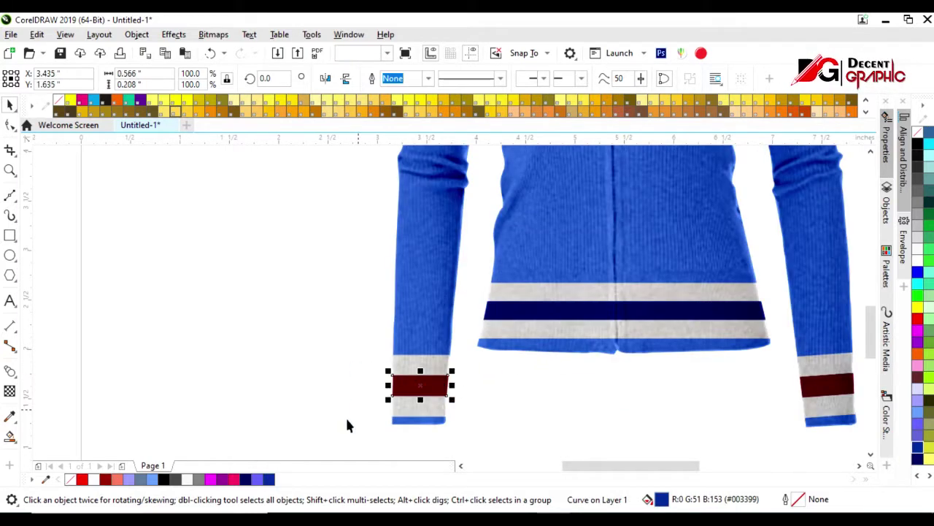
pyautogui.click(268, 479)
pyautogui.click(850, 381)
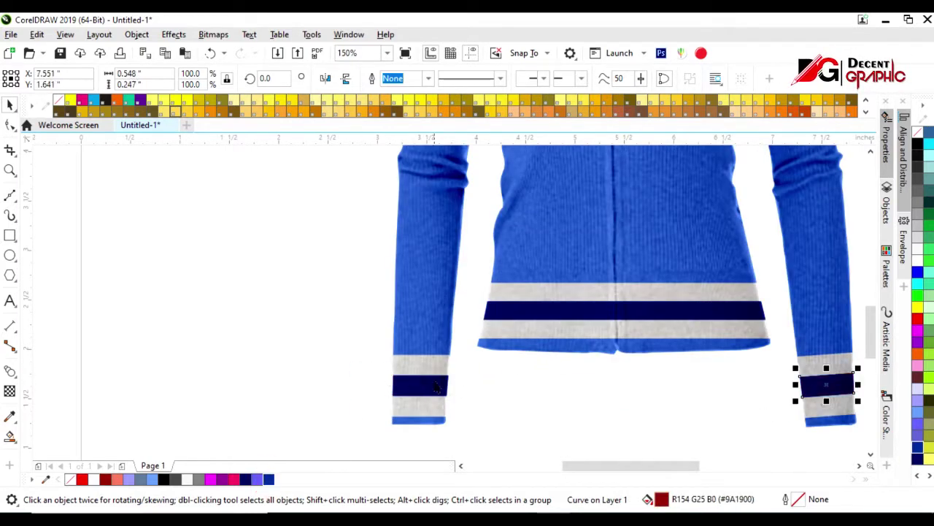
pyautogui.scroll(-2, 435, 387)
pyautogui.scroll(1, 494, 313)
pyautogui.scroll(-1, 502, 321)
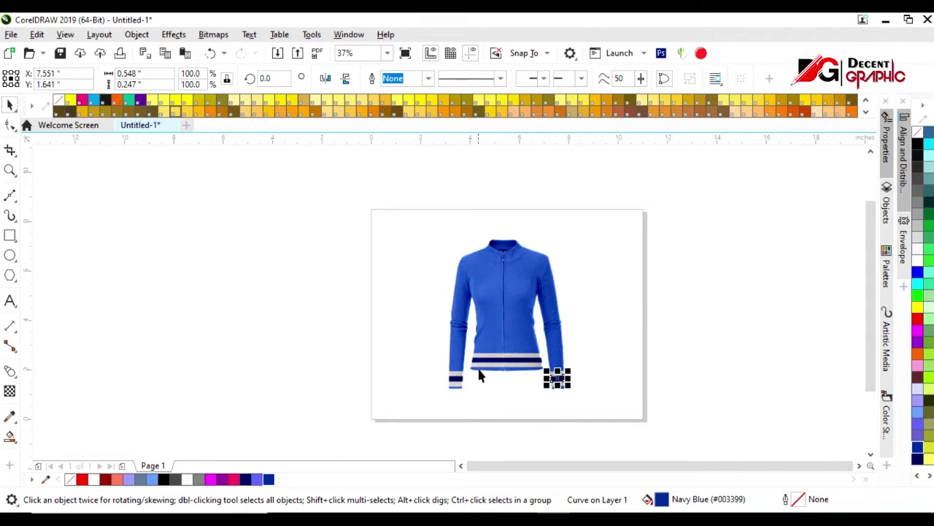
pyautogui.scroll(1, 475, 374)
# Draw a line between the shoulders and bend it into a U below the collar
pyautogui.click(10, 195)
pyautogui.scroll(1, 453, 248)
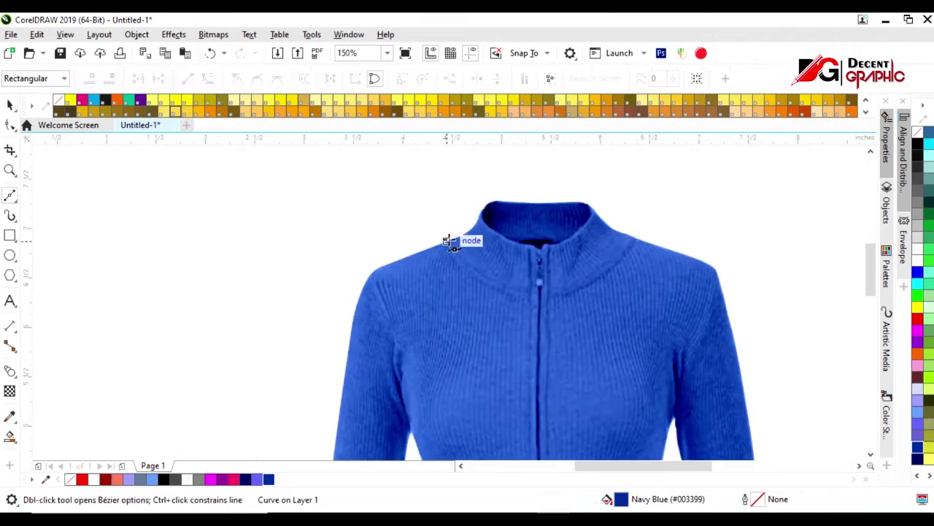
pyautogui.click(448, 241)
pyautogui.click(635, 239)
pyautogui.click(11, 125)
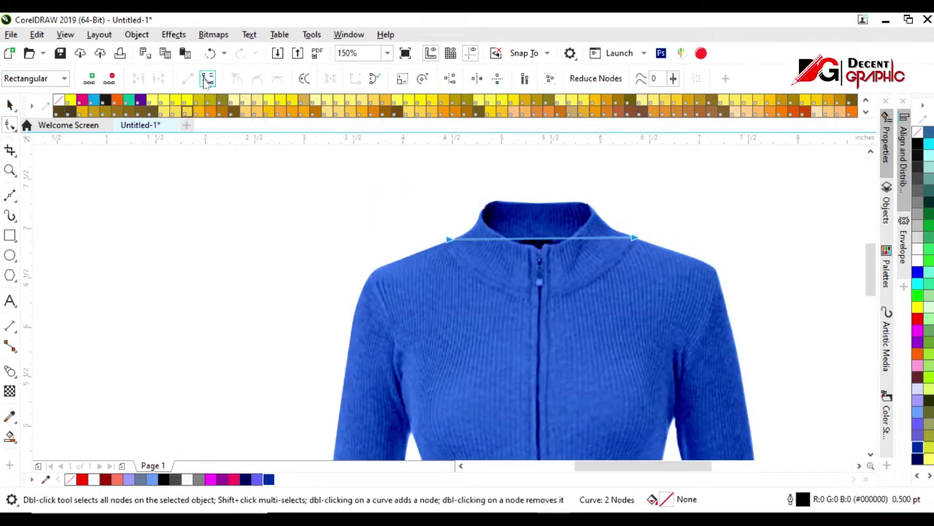
pyautogui.click(208, 82)
pyautogui.scroll(1, 542, 246)
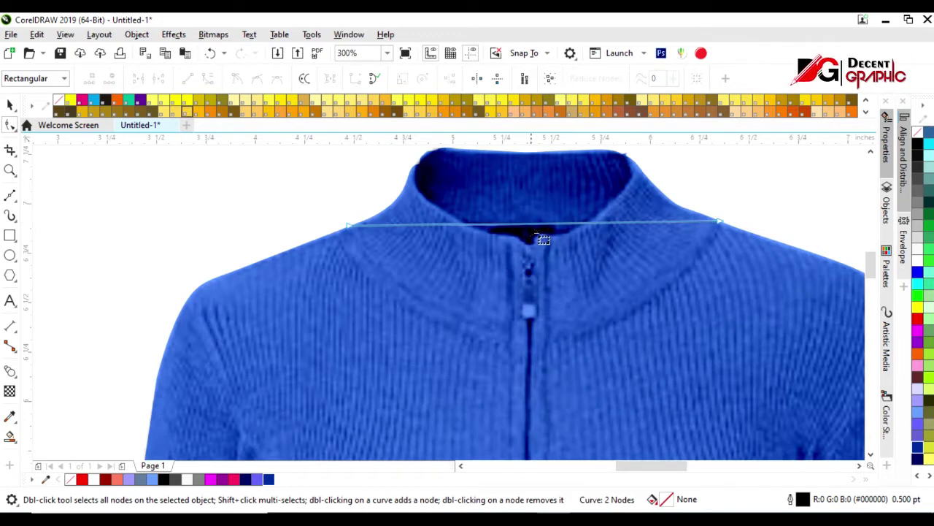
pyautogui.click(536, 232)
pyautogui.moveTo(511, 227)
pyautogui.mouseDown()
pyautogui.moveTo(479, 380)
pyautogui.moveTo(460, 374)
pyautogui.mouseUp()
# Refine the U curve and move its right end onto the shoulder edge
pyautogui.moveTo(605, 349); pyautogui.dragTo(628, 354)
pyautogui.scroll(1, 721, 225)
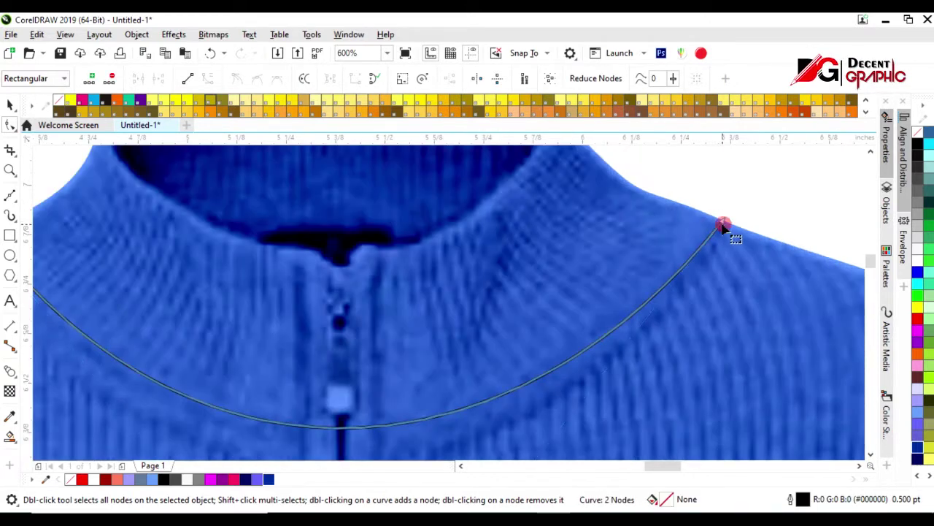
pyautogui.moveTo(722, 225); pyautogui.dragTo(686, 224)
pyautogui.scroll(-1, 578, 360)
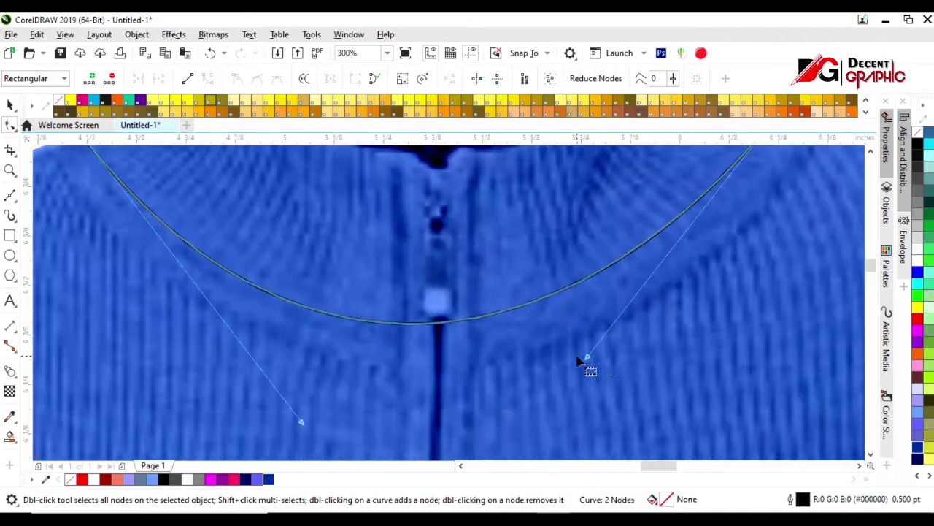
pyautogui.scroll(-1, 580, 374)
pyautogui.moveTo(526, 421); pyautogui.dragTo(518, 417)
# Give the neckline curve a 6 pt outline and convert the outline to a closed object
pyautogui.press('space')
pyautogui.scroll(1, 468, 368)
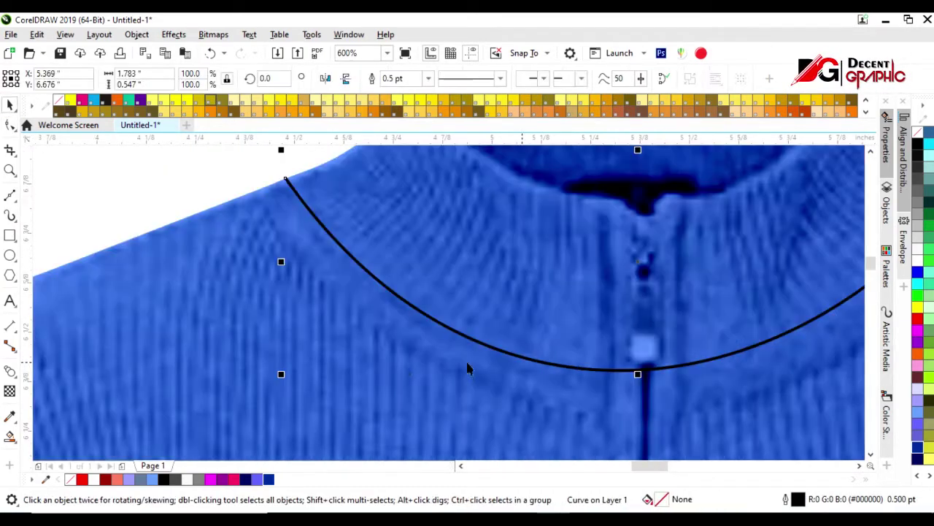
pyautogui.scroll(-2, 468, 368)
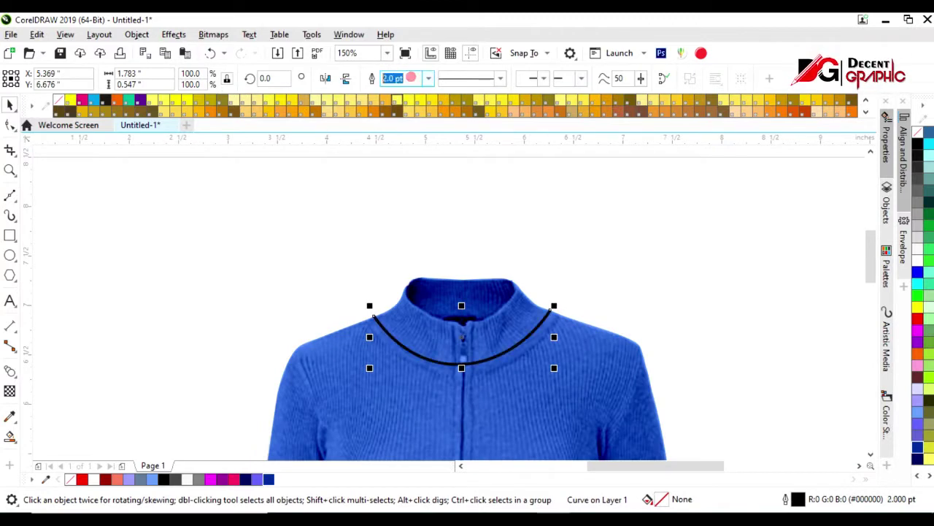
pyautogui.write('6')
pyautogui.press('Return')
pyautogui.scroll(-1, 515, 292)
pyautogui.scroll(2, 520, 307)
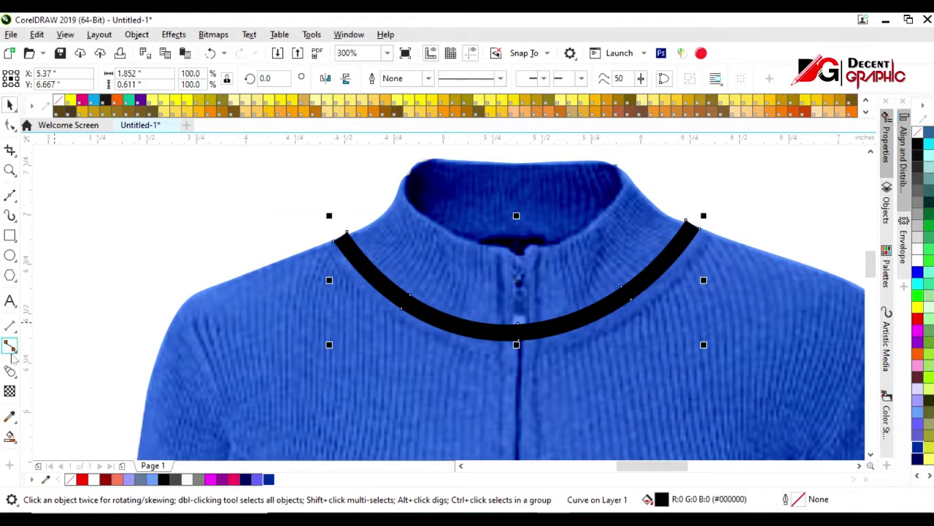
pyautogui.hotkey('ctrl', 'shift', 'q')
# Contour the collar shape outward, changing the step count and tightening the spacing
pyautogui.click(10, 394)
pyautogui.click(51, 391)
pyautogui.moveTo(518, 325); pyautogui.dragTo(516, 349)
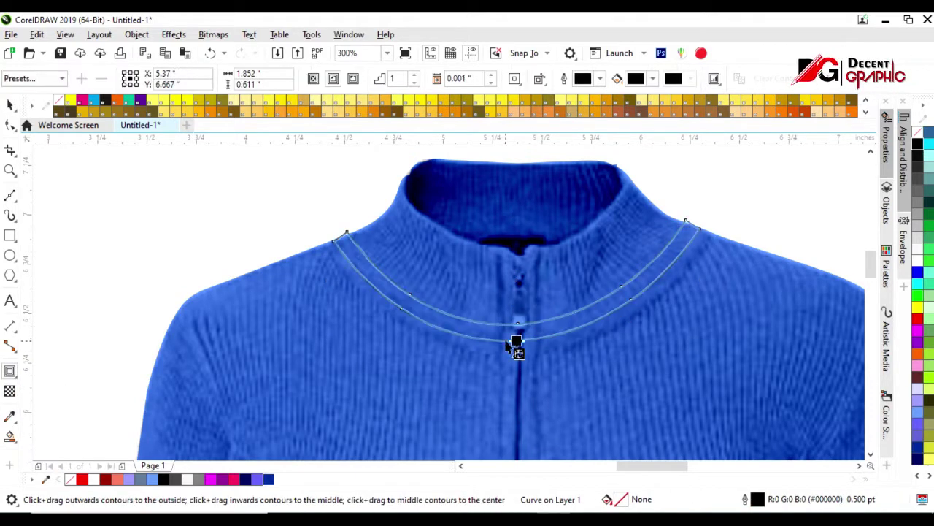
pyautogui.moveTo(516, 349)
pyautogui.mouseDown()
pyautogui.moveTo(516, 383)
pyautogui.moveTo(522, 367)
pyautogui.mouseUp()
pyautogui.click(414, 74)
pyautogui.moveTo(519, 429); pyautogui.dragTo(483, 405)
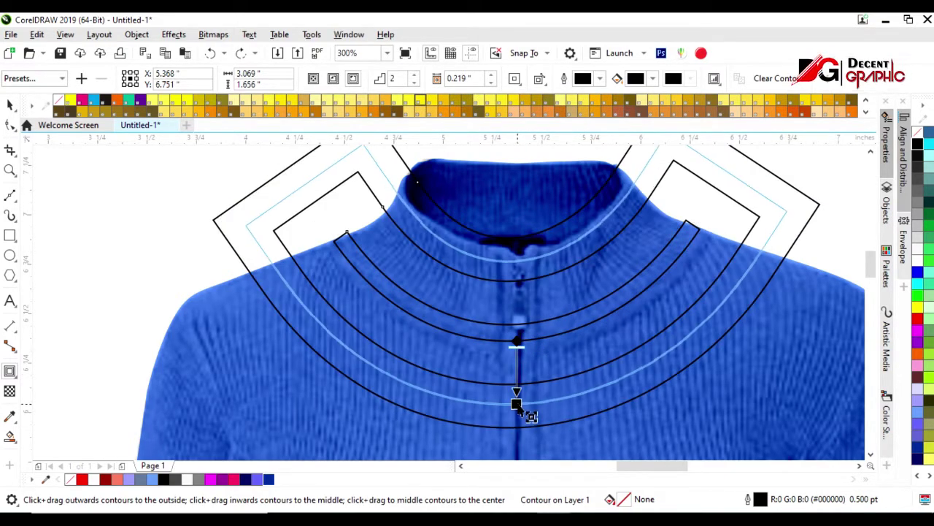
pyautogui.scroll(-2, 483, 389)
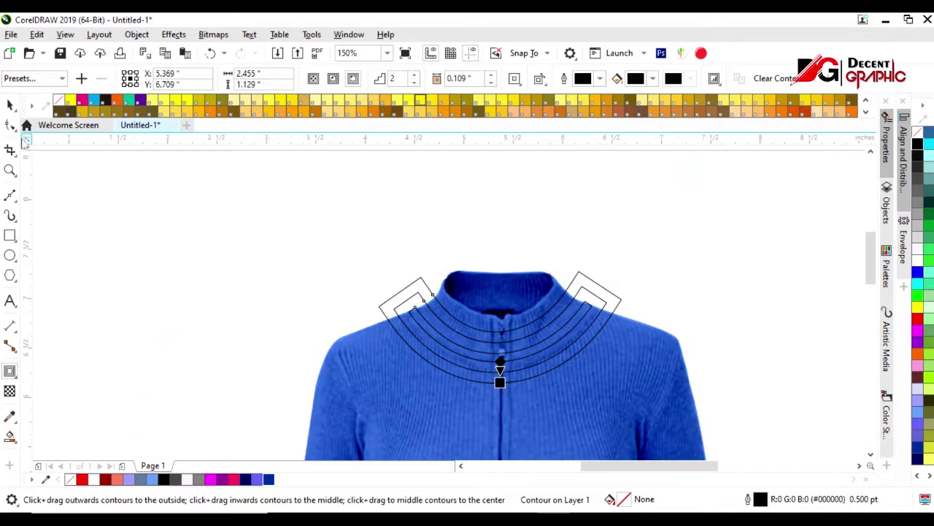
# Smart Fill the band between the contour lines, then delete the contour lines
pyautogui.press('space')
pyautogui.scroll(2, 452, 323)
pyautogui.click(452, 324)
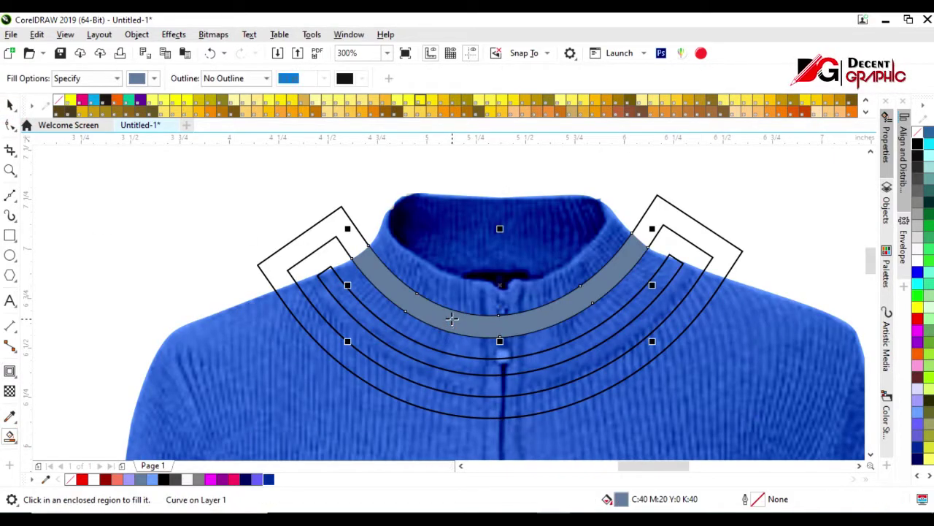
pyautogui.click(451, 342)
pyautogui.press('space')
pyautogui.click(341, 210)
pyautogui.press('Delete')
# Colour the collar bands white and navy blue
pyautogui.click(390, 283)
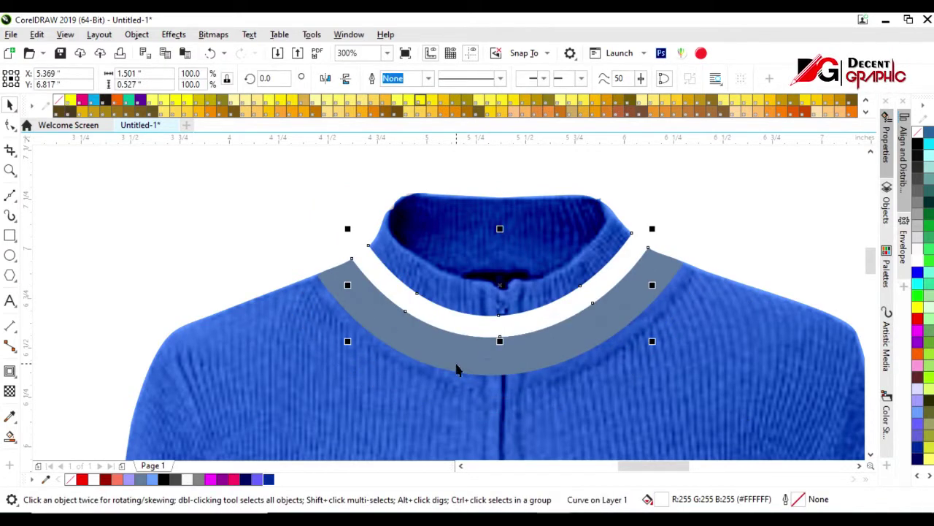
pyautogui.click(487, 343)
pyautogui.click(269, 479)
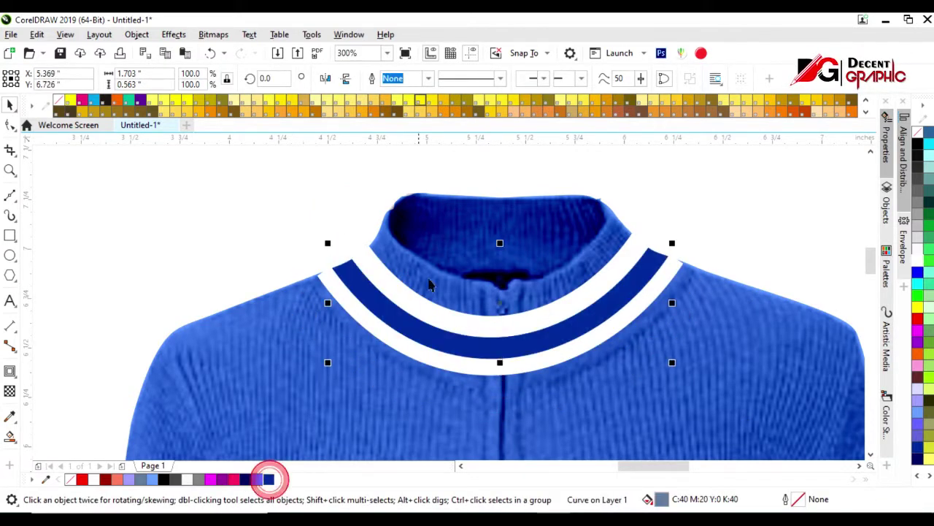
pyautogui.scroll(-3, 535, 329)
pyautogui.scroll(1, 535, 328)
# Select the sweater picture and review the striped neckline
pyautogui.click(535, 328)
pyautogui.scroll(1, 506, 186)
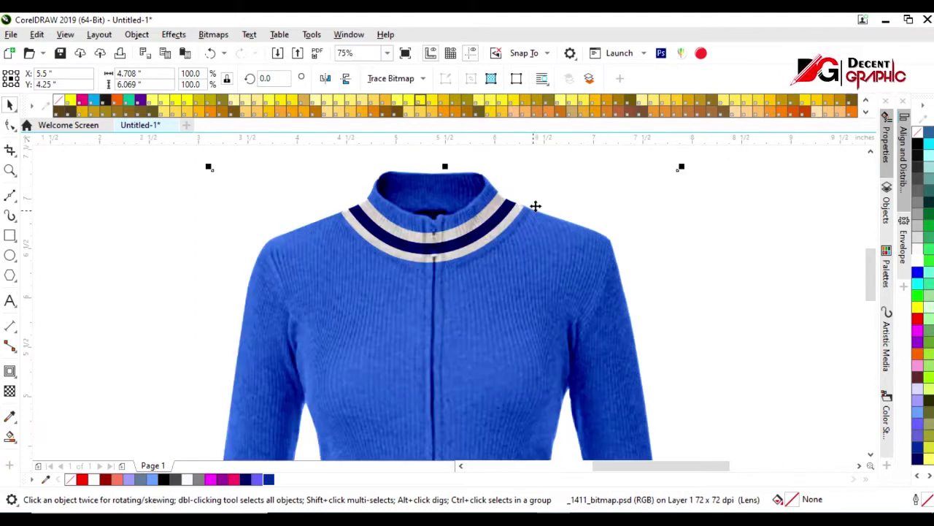
pyautogui.scroll(-1, 534, 207)
pyautogui.scroll(-1, 504, 249)
pyautogui.scroll(1, 479, 295)
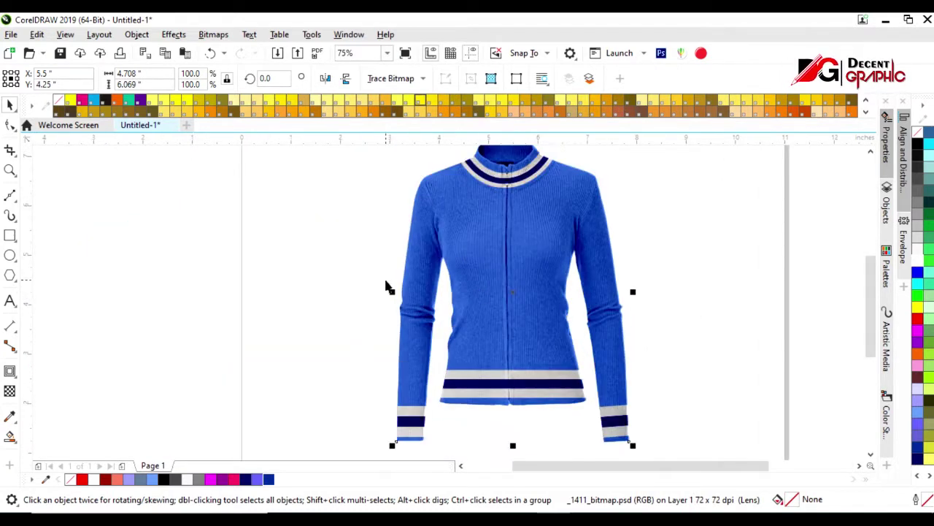
pyautogui.click(10, 195)
pyautogui.scroll(2, 440, 270)
# Draw a curve across the left upper arm, tilted to follow the arm
pyautogui.click(344, 257)
pyautogui.moveTo(442, 301); pyautogui.dragTo(490, 305)
pyautogui.press('space')
pyautogui.click(402, 78)
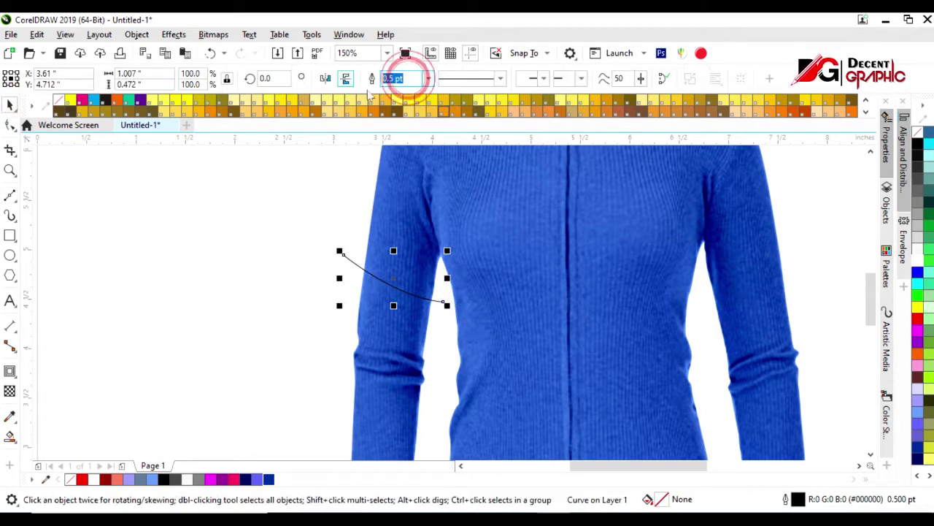
pyautogui.write('6')
pyautogui.click(394, 278)
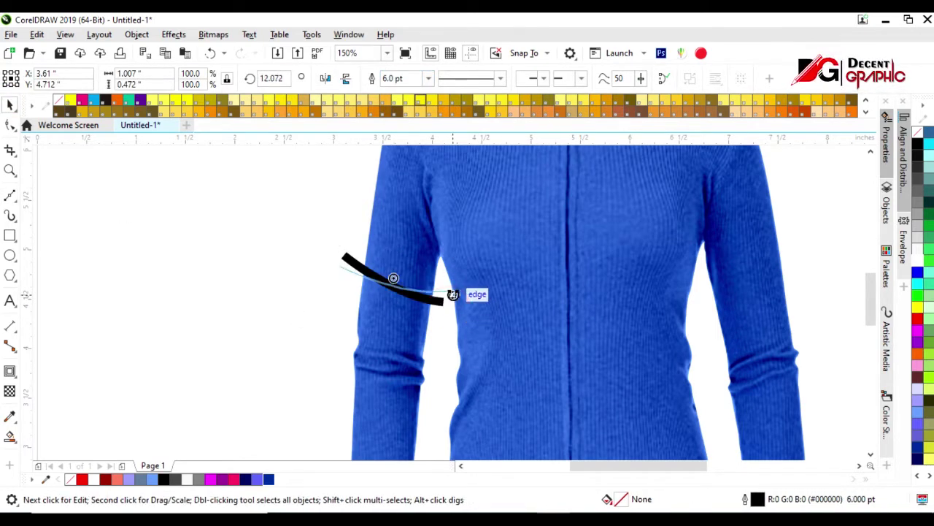
pyautogui.moveTo(448, 294); pyautogui.dragTo(451, 281)
# Set the sleeve curve's outline to 12 pt and convert it to an object
pyautogui.write('8')
pyautogui.press('Return')
pyautogui.scroll(2, 487, 278)
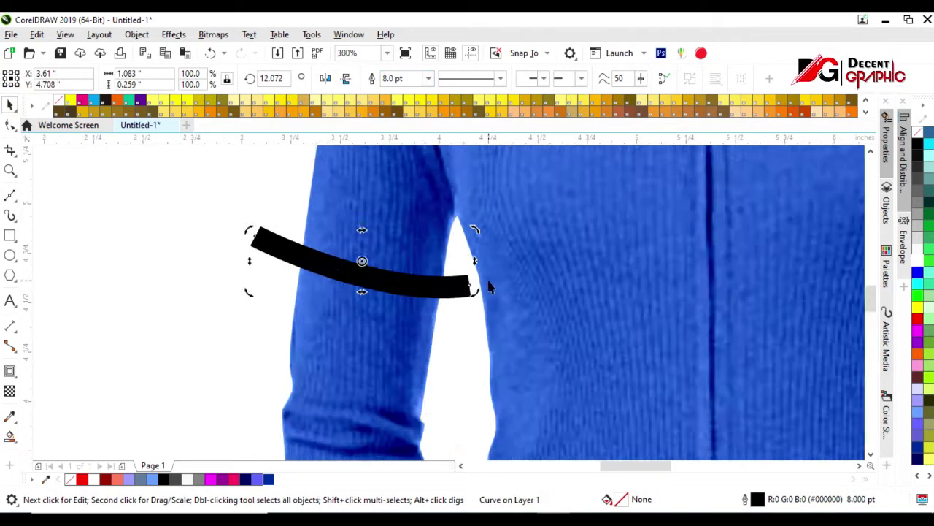
pyautogui.scroll(-5, 452, 275)
pyautogui.scroll(3, 452, 275)
pyautogui.click(429, 78)
pyautogui.click(398, 207)
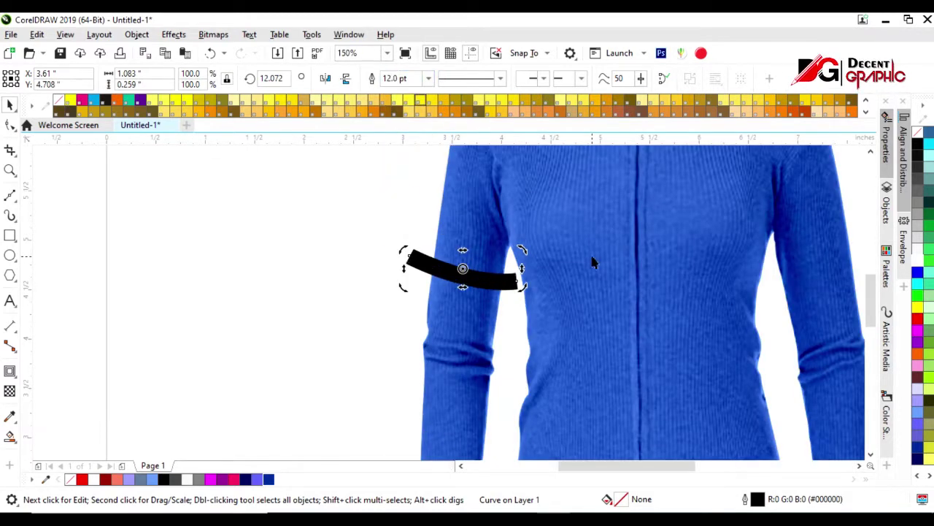
pyautogui.hotkey('ctrl', 'shift', 'q')
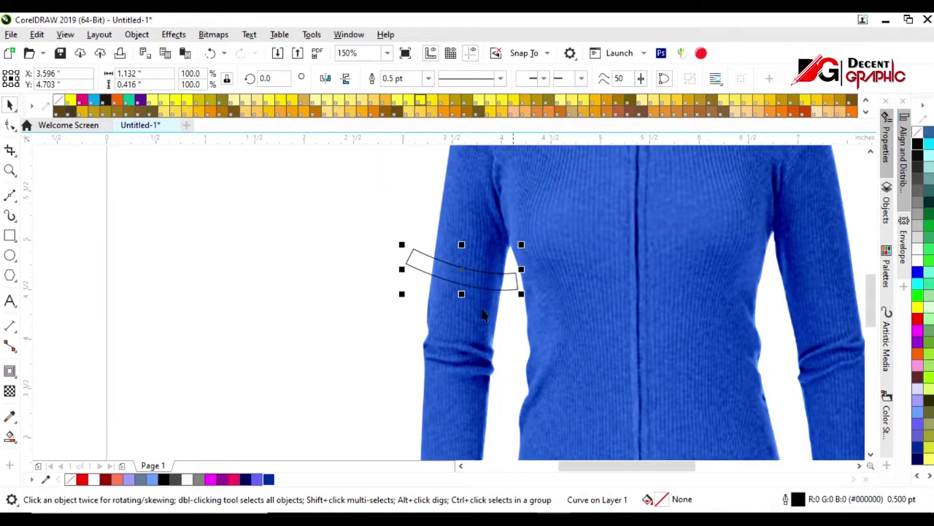
# Add a one-step contour around the sleeve band shape
pyautogui.click(9, 370)
pyautogui.moveTo(416, 249)
pyautogui.mouseDown()
pyautogui.moveTo(416, 235)
pyautogui.moveTo(460, 221)
pyautogui.mouseUp()
pyautogui.click(414, 82)
pyautogui.scroll(2, 460, 234)
# Smart Fill the band regions on both sleeves and delete the leftover contour outlines
pyautogui.click(10, 104)
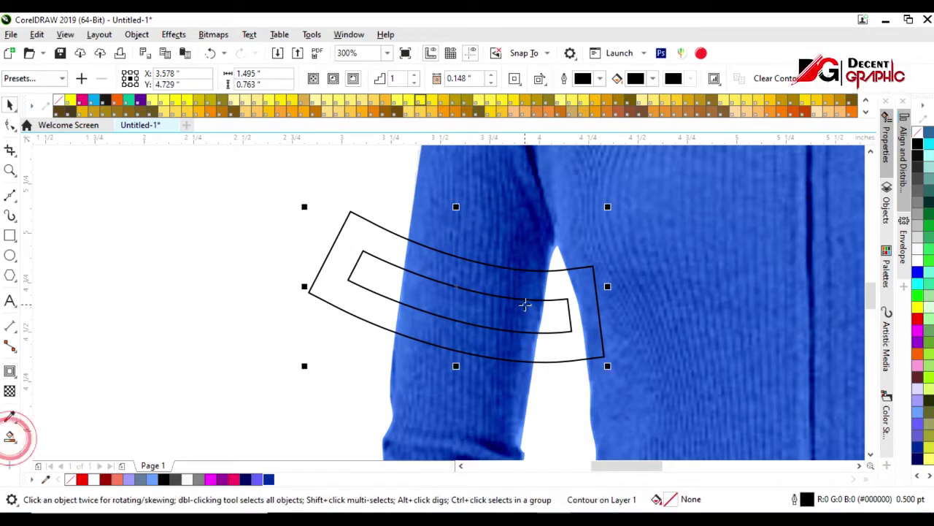
pyautogui.click(482, 271)
pyautogui.click(471, 305)
pyautogui.click(454, 334)
pyautogui.click(9, 104)
pyautogui.scroll(-2, 312, 260)
pyautogui.moveTo(296, 267)
pyautogui.mouseDown()
pyautogui.moveTo(516, 285)
pyautogui.moveTo(733, 285)
pyautogui.mouseUp()
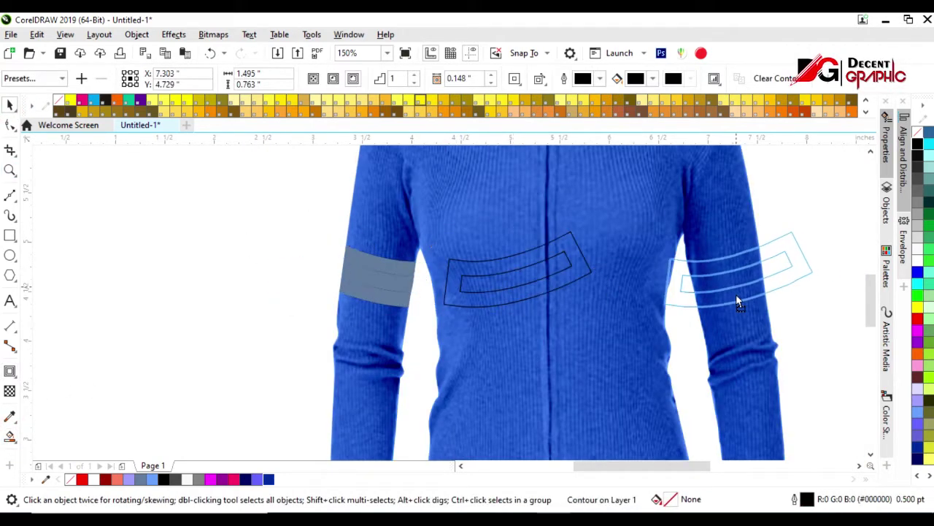
pyautogui.click(9, 435)
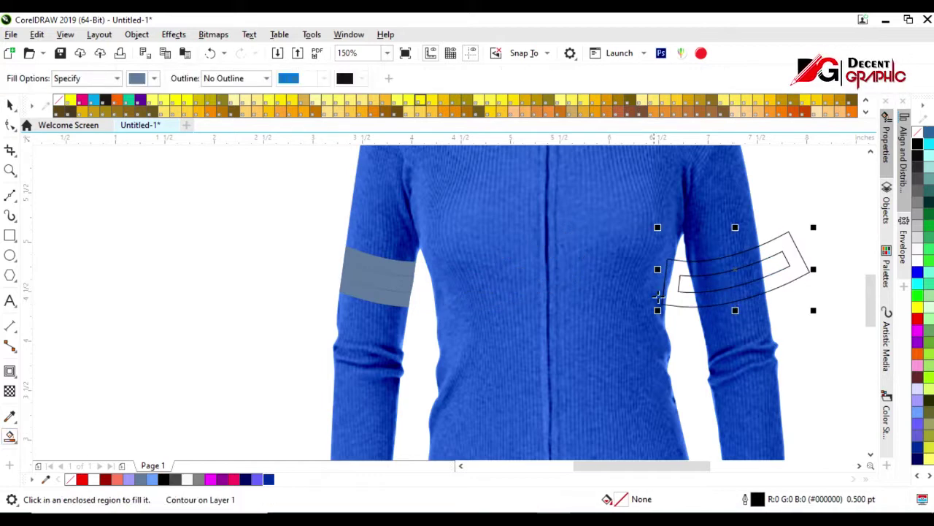
pyautogui.click(721, 267)
pyautogui.click(10, 105)
pyautogui.press('Delete')
# Colour both sleeve bands white with dark blue stripes, aligning the right stripe
pyautogui.click(386, 267)
pyautogui.click(918, 251)
pyautogui.click(384, 298)
pyautogui.click(731, 263)
pyautogui.moveTo(748, 300); pyautogui.dragTo(748, 287)
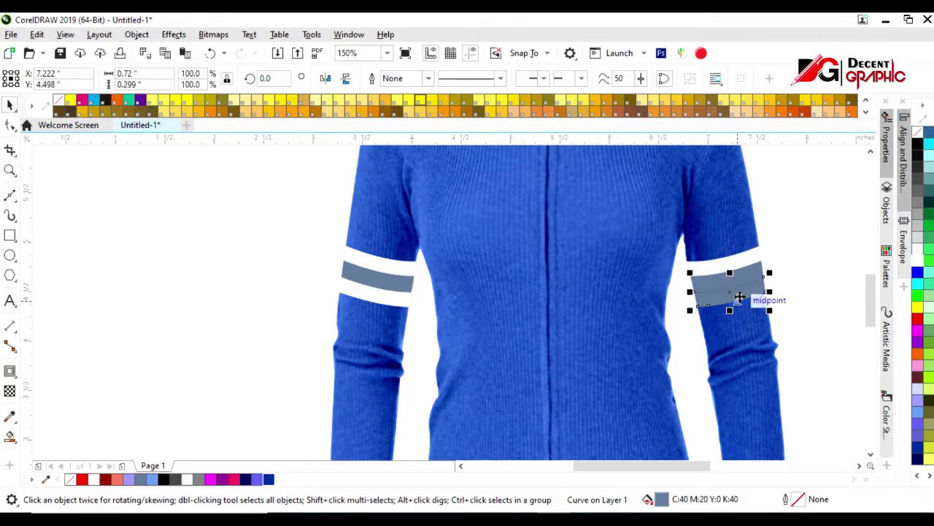
pyautogui.click(381, 281)
pyautogui.click(270, 479)
pyautogui.click(714, 286)
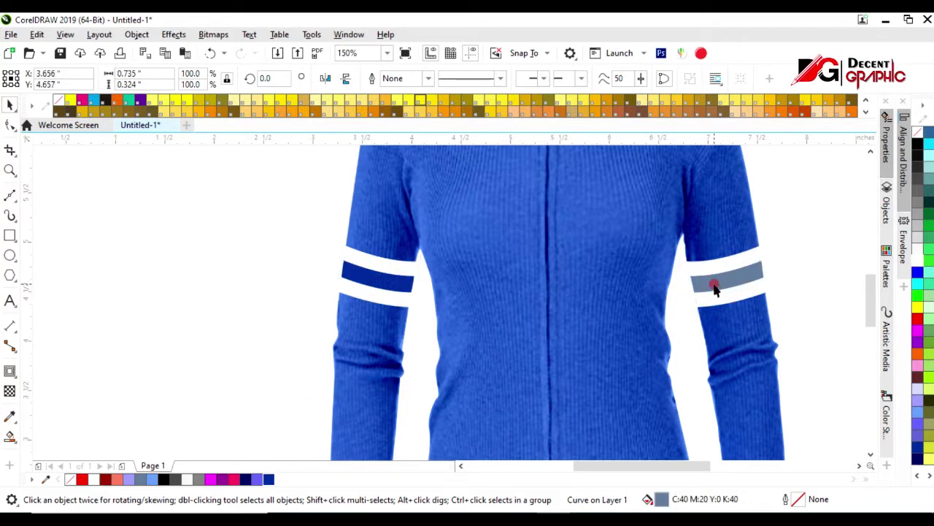
# Select every part of the sweater
pyautogui.click(684, 343)
pyautogui.scroll(-2, 601, 270)
pyautogui.scroll(-1, 617, 237)
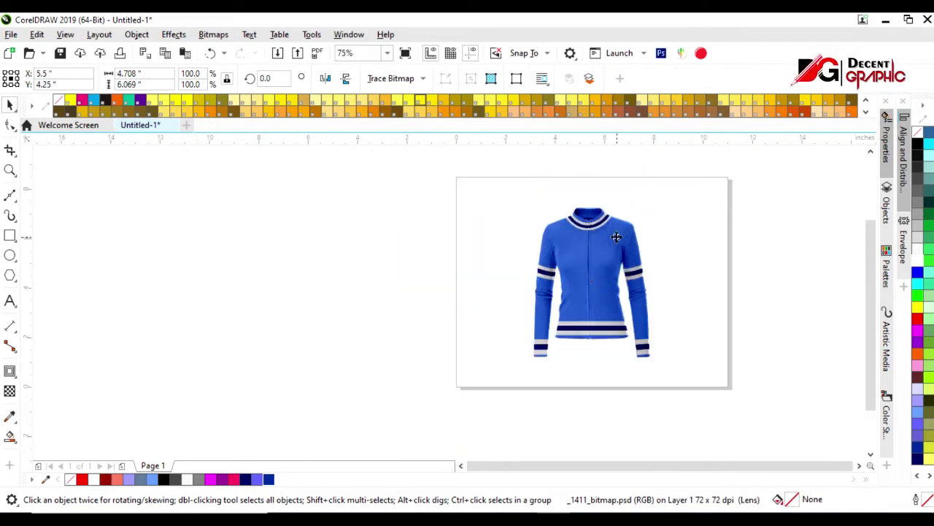
pyautogui.hotkey('ctrl', 'a')
# Zoom in on the selected sweater, then clear the selection
pyautogui.hotkey('shift', 'F2')
pyautogui.click(699, 277)
pyautogui.click(477, 329)
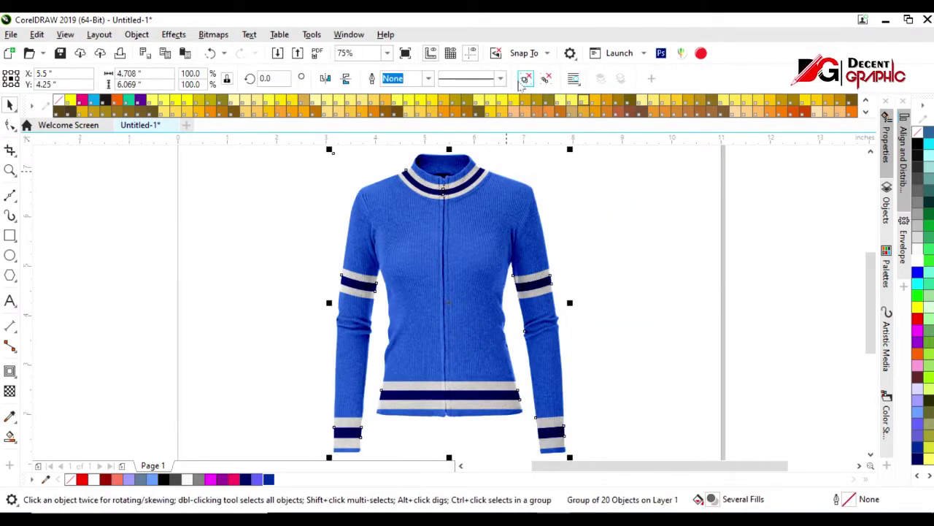
pyautogui.click(667, 223)
pyautogui.scroll(2, 480, 247)
pyautogui.scroll(-2, 543, 276)
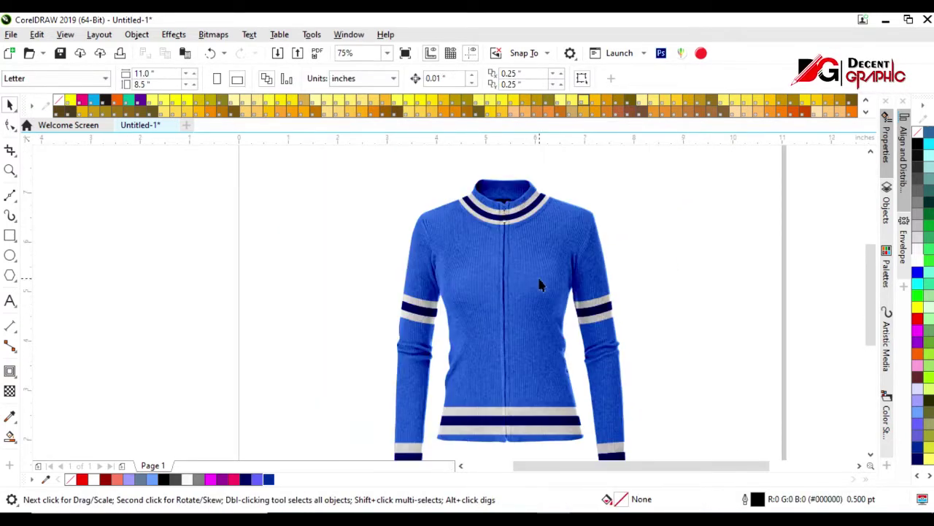
# Draw two nested rectangles across the sweater's waist
pyautogui.click(11, 235)
pyautogui.moveTo(440, 319); pyautogui.dragTo(571, 351)
pyautogui.click(10, 105)
pyautogui.scroll(2, 435, 337)
pyautogui.moveTo(437, 330); pyautogui.dragTo(425, 330)
pyautogui.moveTo(559, 359); pyautogui.dragTo(558, 334)
# Smart Fill the three waist band regions and delete both rectangle outlines
pyautogui.click(10, 436)
pyautogui.click(513, 315)
pyautogui.click(513, 344)
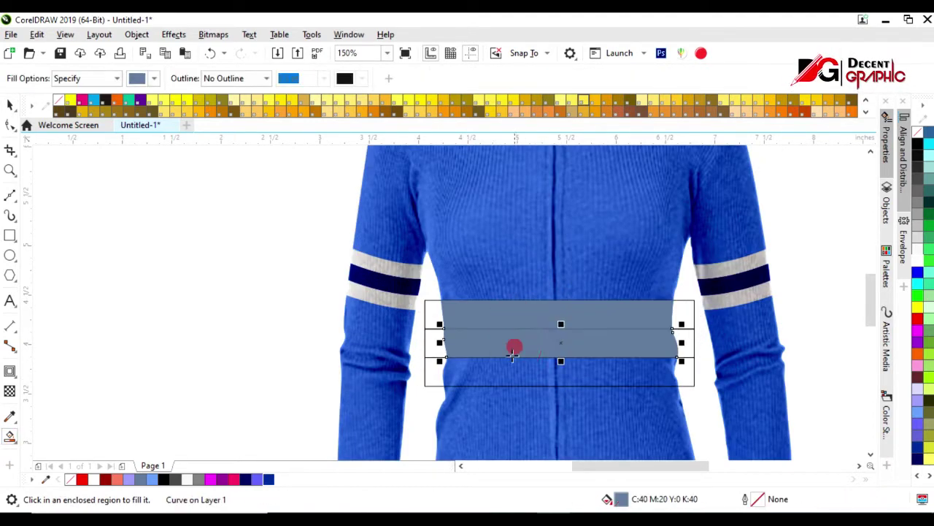
pyautogui.click(511, 373)
pyautogui.press('space')
pyautogui.click(418, 371)
pyautogui.keyDown('shift'); pyautogui.click(427, 344); pyautogui.keyUp('shift')
pyautogui.press('Delete')
# Colour the waist bands white, navy and white
pyautogui.click(515, 319)
pyautogui.click(919, 268)
pyautogui.moveTo(918, 269); pyautogui.dragTo(548, 378)
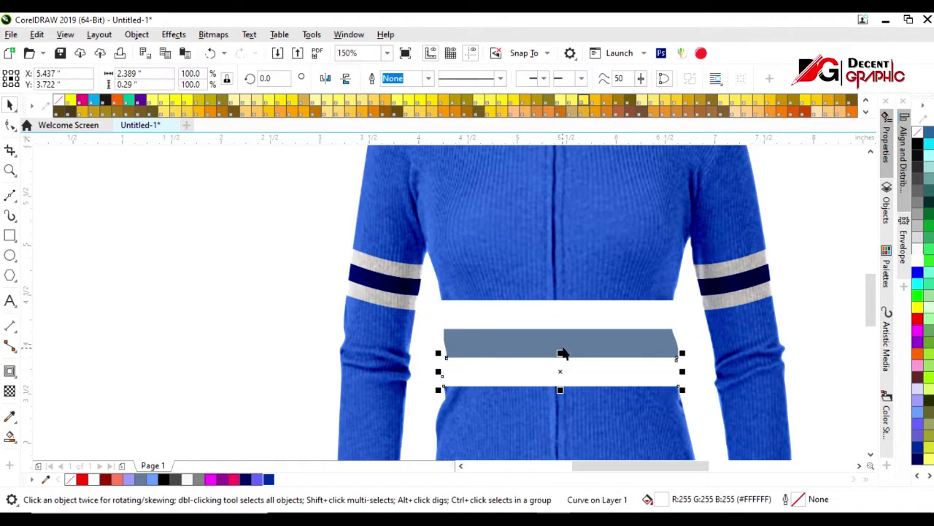
pyautogui.click(588, 343)
pyautogui.click(269, 479)
pyautogui.scroll(-2, 523, 279)
# Drag a copy of the whole sweater to the left of the page
pyautogui.hotkey('ctrl', 'a')
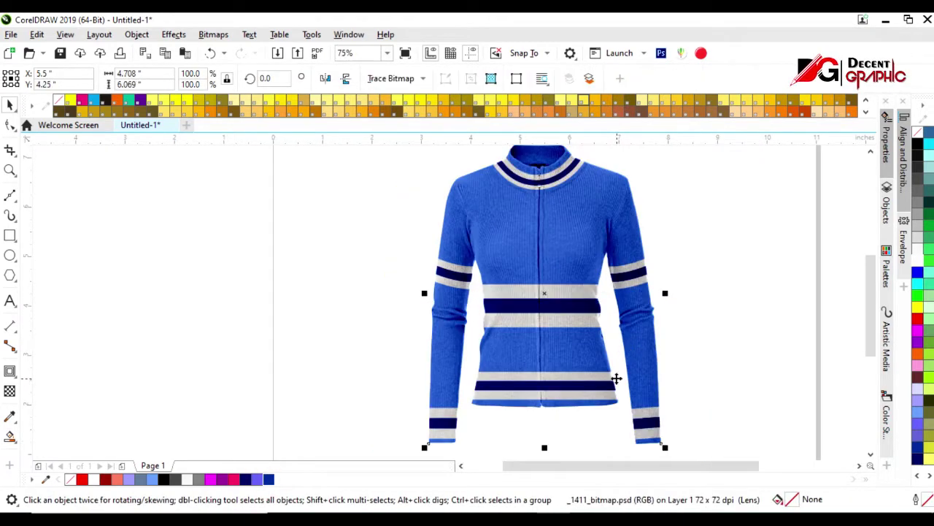
pyautogui.scroll(-2, 615, 379)
pyautogui.moveTo(584, 340); pyautogui.dragTo(344, 338)
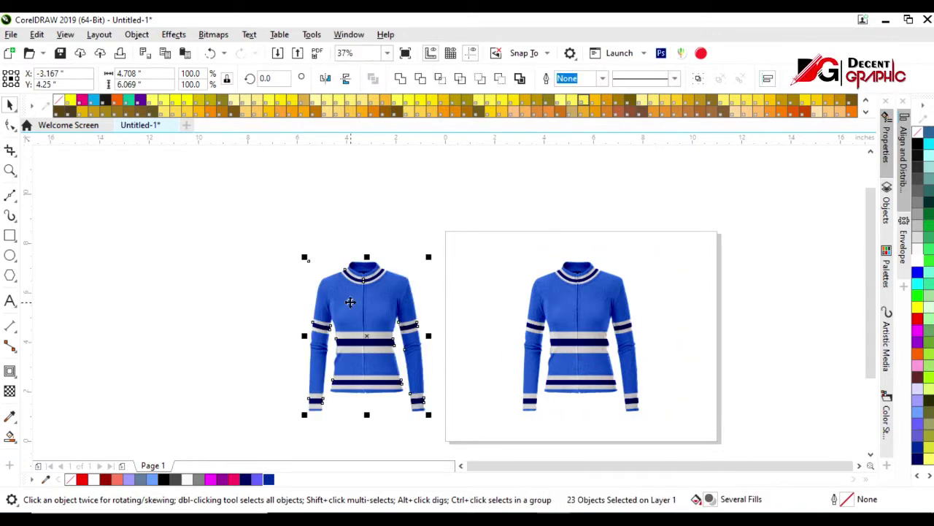
# Move the diamond strip onto the copied sweater's chest
pyautogui.hscroll(-1, 429, 322)
pyautogui.click(282, 335)
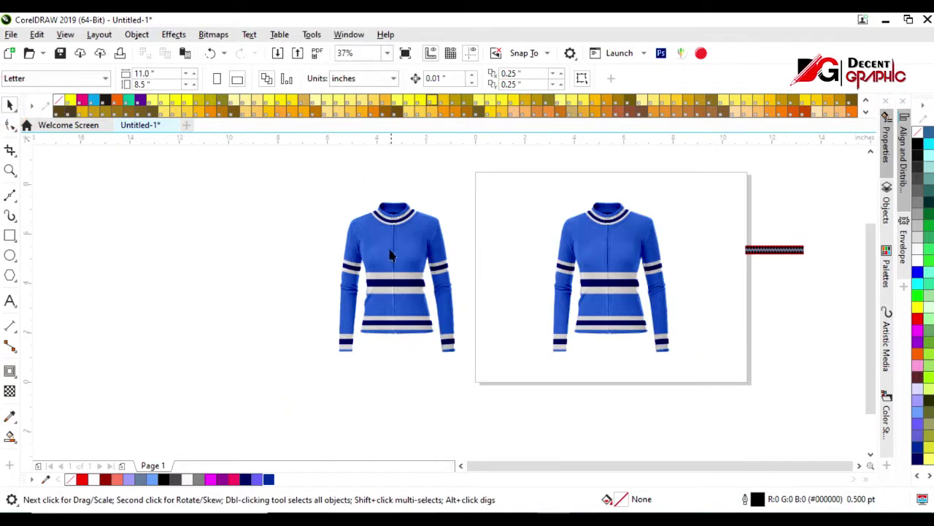
pyautogui.scroll(2, 390, 254)
pyautogui.click(417, 302)
pyautogui.scroll(-2, 438, 307)
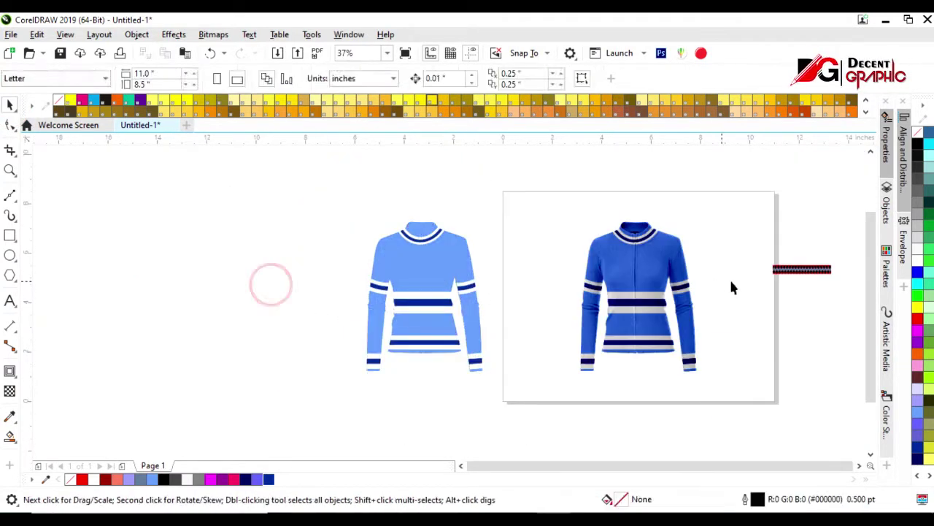
pyautogui.moveTo(802, 269); pyautogui.dragTo(418, 252)
# Ungroup the diamond strip and recolour it: white diamonds, navy middle band, dark-grey diamond rows
pyautogui.scroll(4, 421, 256)
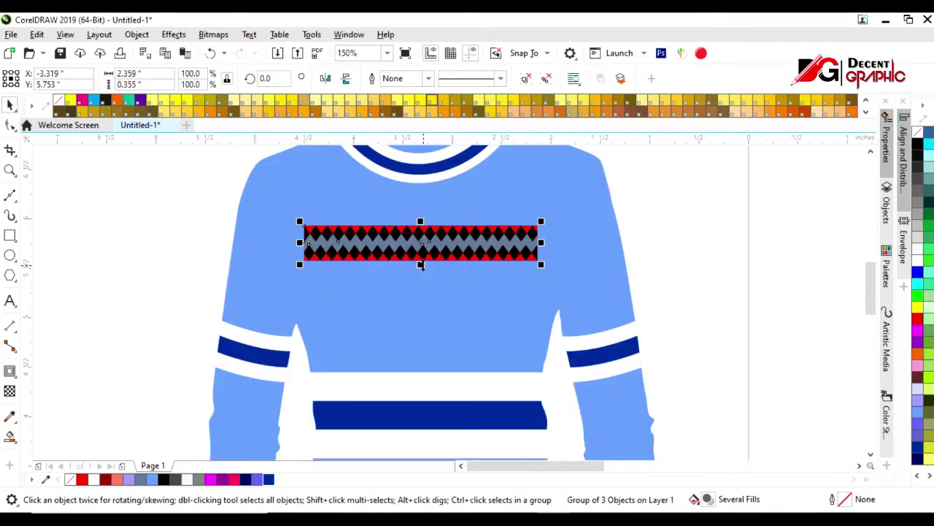
pyautogui.hotkey('ctrl', 'u')
pyautogui.scroll(2, 507, 219)
pyautogui.click(507, 219)
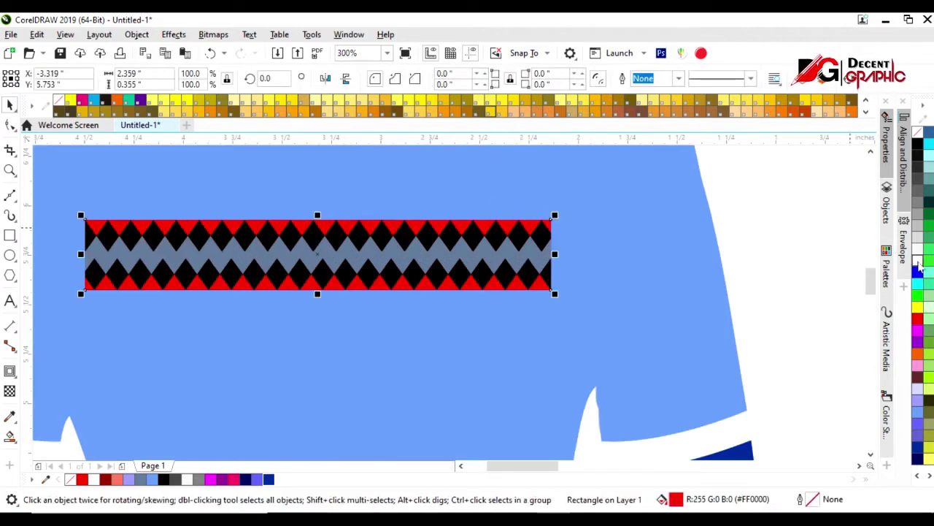
pyautogui.click(917, 261)
pyautogui.click(268, 479)
pyautogui.scroll(-2, 558, 302)
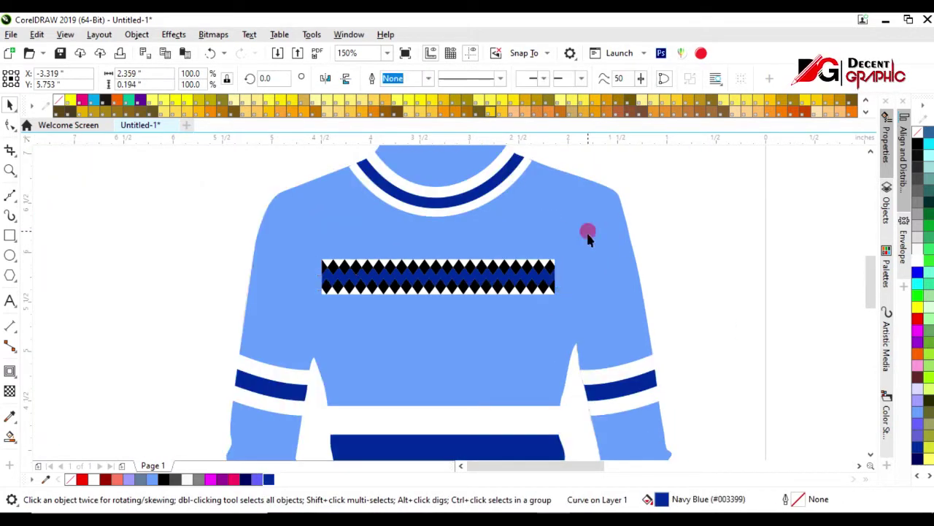
pyautogui.moveTo(335, 321); pyautogui.dragTo(237, 321)
pyautogui.scroll(4, 433, 270)
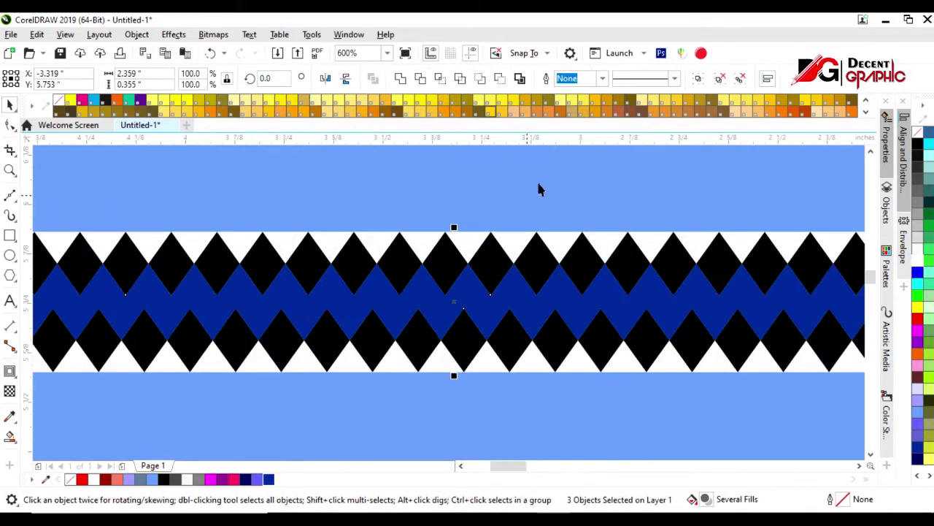
pyautogui.moveTo(537, 262); pyautogui.dragTo(511, 257)
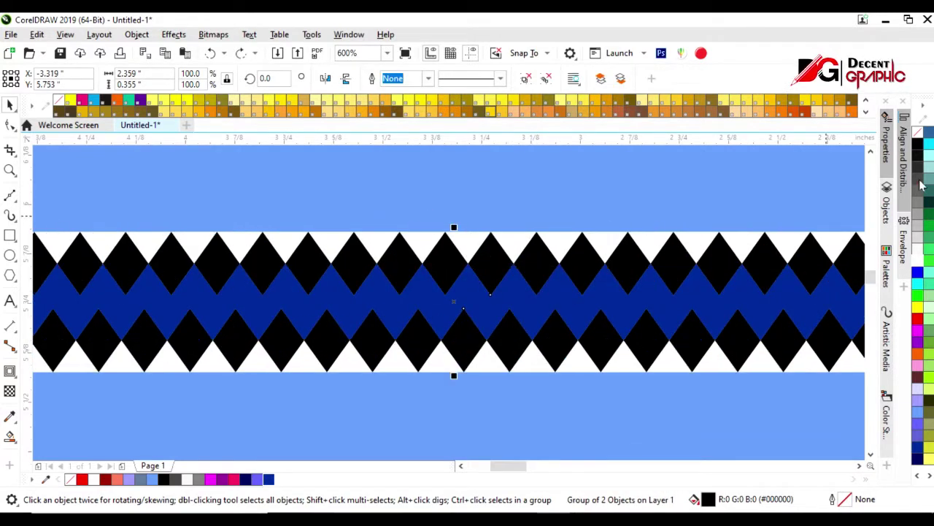
pyautogui.click(921, 186)
# Enlarge the diamond strip to 191% and PowerClip it inside the sweater shape
pyautogui.scroll(-4, 500, 271)
pyautogui.moveTo(658, 235); pyautogui.dragTo(320, 322)
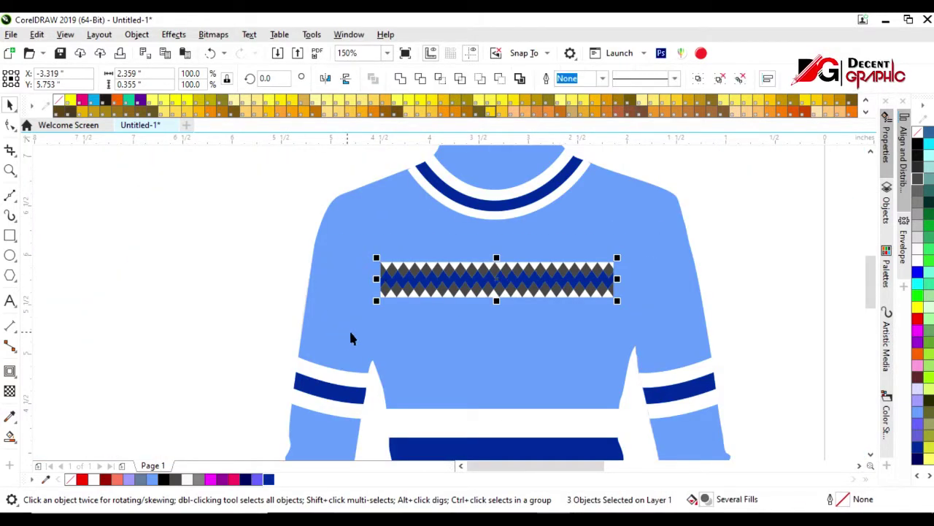
pyautogui.moveTo(617, 255); pyautogui.dragTo(715, 232)
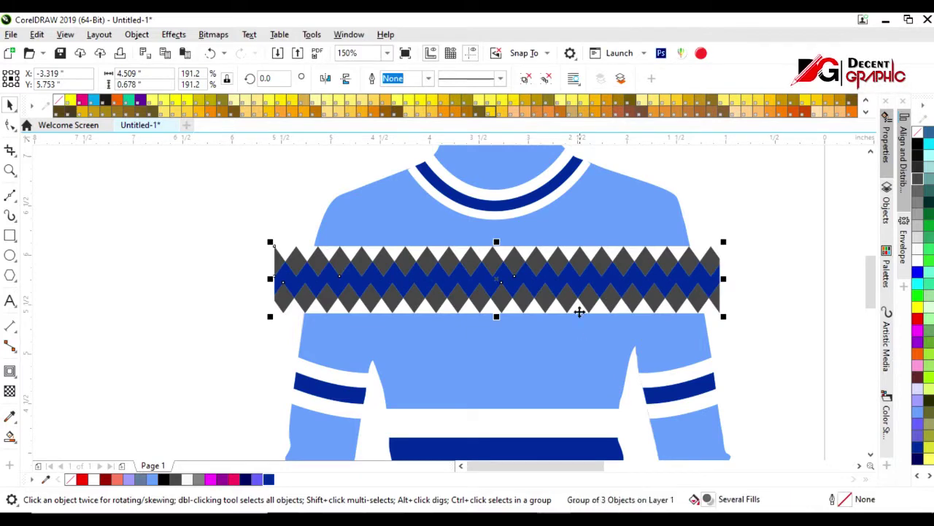
pyautogui.rightClick(572, 290)
pyautogui.click(627, 270)
pyautogui.click(525, 340)
# Remove the PowerClip frame so the sweater is a plain baby-blue shape again
pyautogui.scroll(-2, 453, 388)
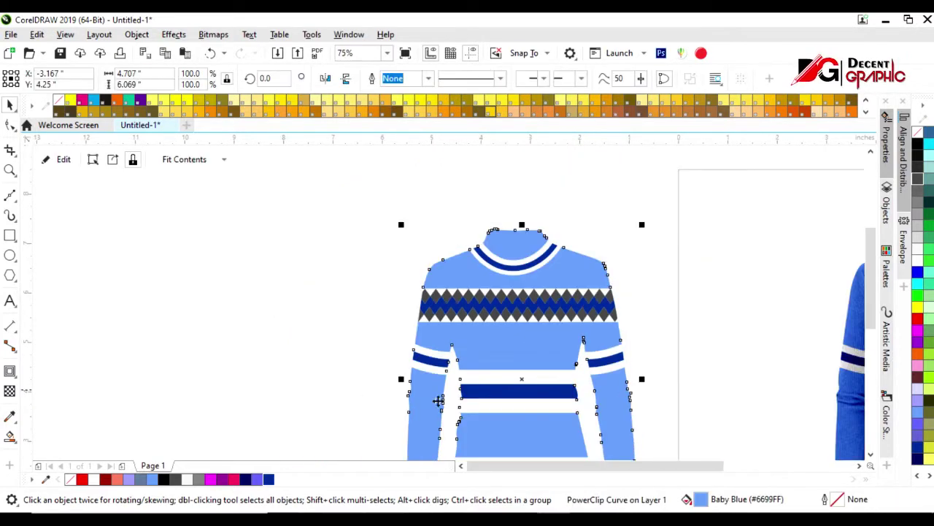
pyautogui.click(450, 391)
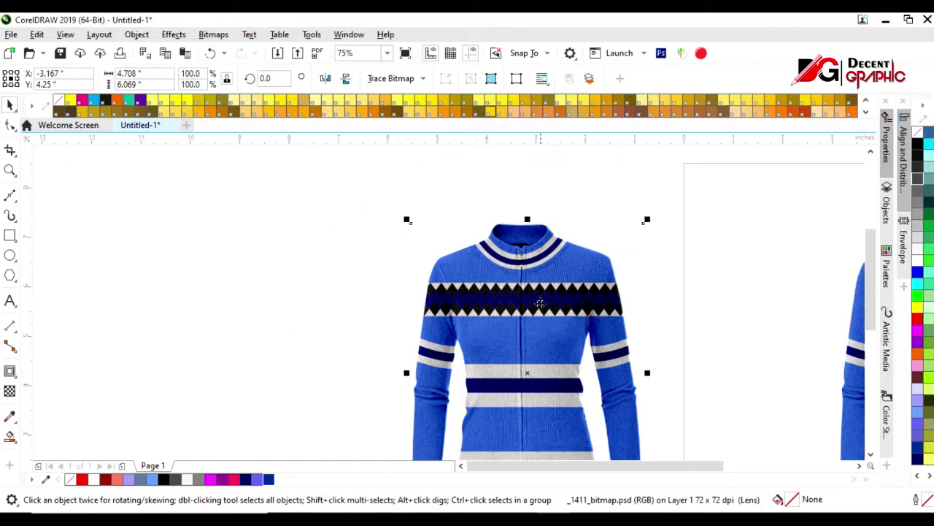
pyautogui.scroll(-2, 533, 322)
pyautogui.scroll(2, 533, 322)
pyautogui.scroll(-2, 448, 307)
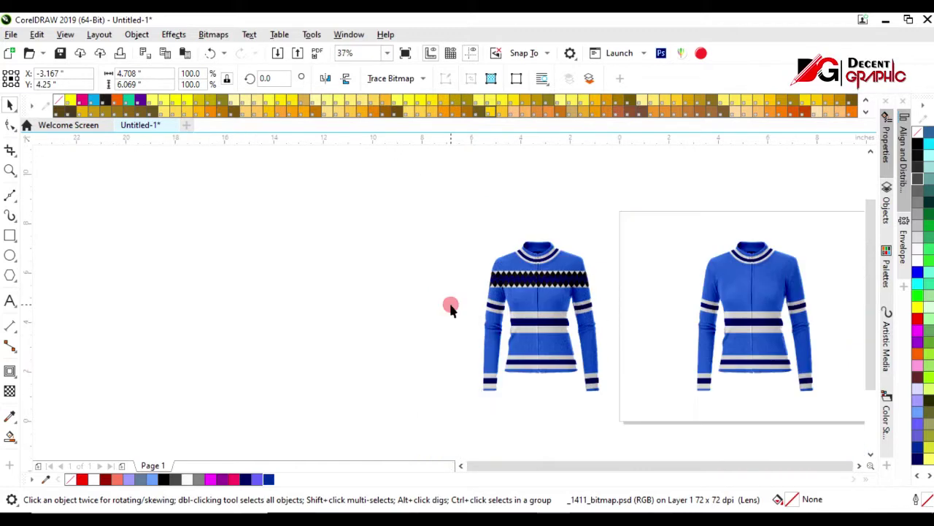
pyautogui.click(500, 283)
pyautogui.click(255, 311)
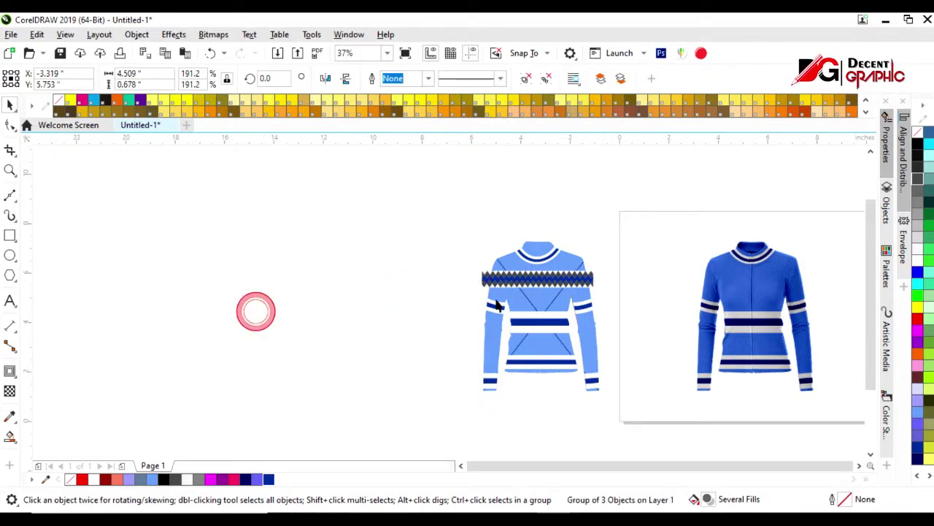
pyautogui.click(538, 288)
pyautogui.rightClick(538, 287)
pyautogui.click(743, 344)
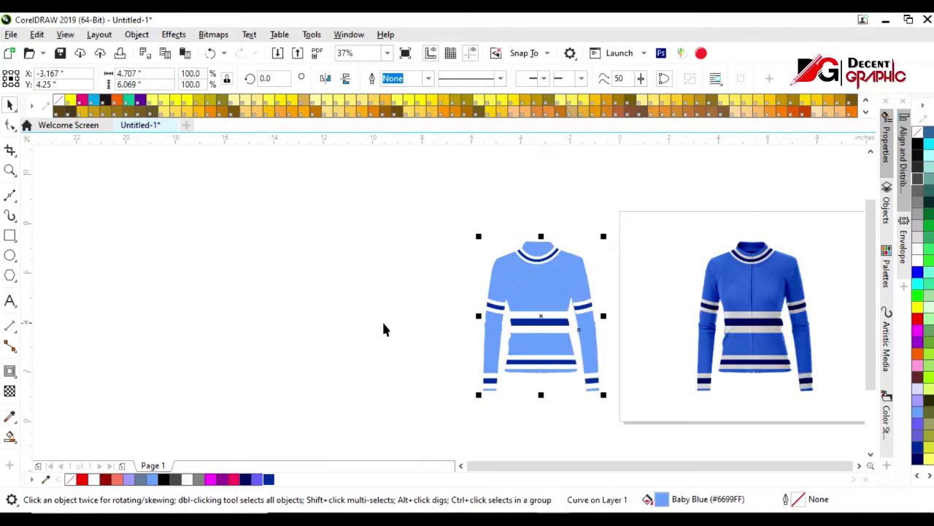
# Recolour the sweater shape dark grey and place the sweater photo behind it
pyautogui.click(503, 322)
pyautogui.click(544, 291)
pyautogui.click(921, 185)
pyautogui.click(423, 298)
pyautogui.click(501, 323)
pyautogui.scroll(2, 524, 327)
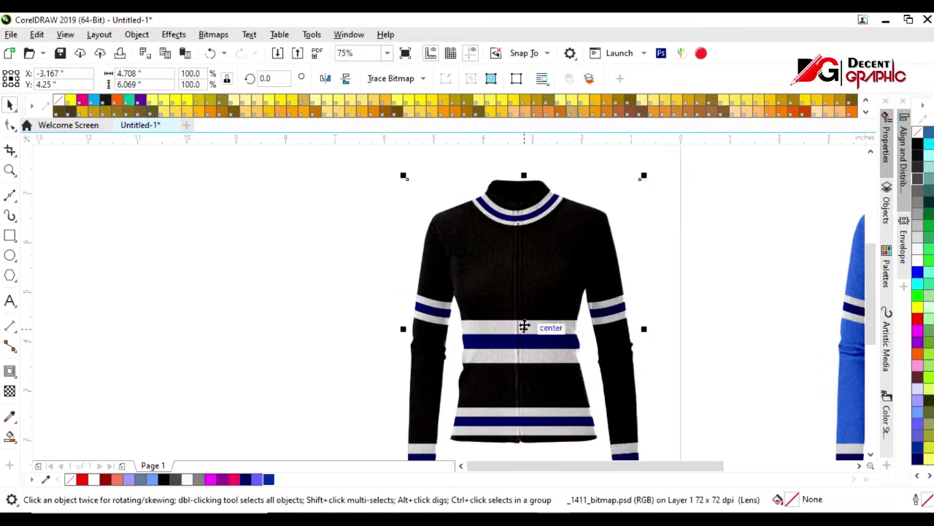
pyautogui.click(365, 311)
pyautogui.click(509, 351)
pyautogui.hotkey('shift', 'pagedown')
pyautogui.click(326, 350)
# Make the white bands red on the left sleeve, waist and right sleeve
pyautogui.click(435, 309)
pyautogui.scroll(2, 428, 307)
pyautogui.click(428, 314)
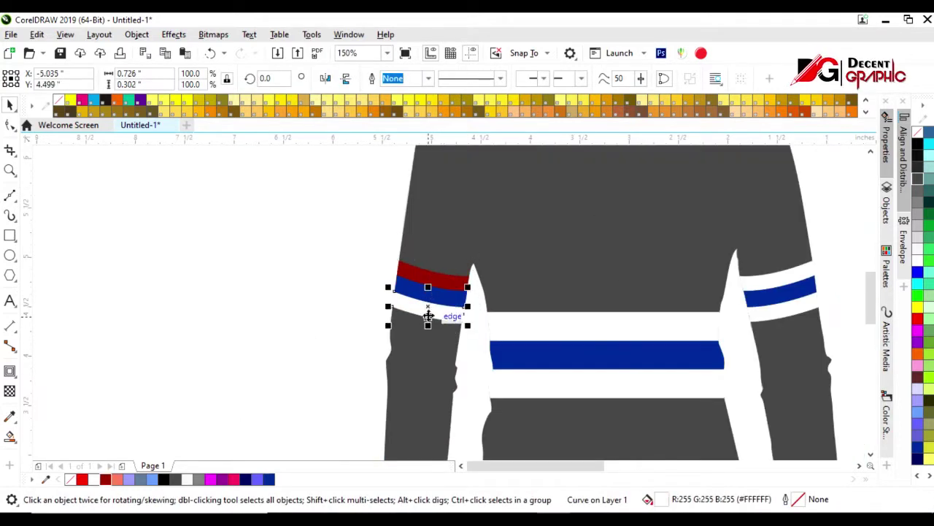
pyautogui.click(575, 325)
pyautogui.click(580, 383)
pyautogui.click(803, 272)
pyautogui.scroll(-2, 608, 306)
# Make the white bands red on the hem, right cuff and collar
pyautogui.click(597, 395)
pyautogui.hotkey('ctrl', 'r')
pyautogui.click(596, 417)
pyautogui.click(712, 438)
pyautogui.hotkey('ctrl', 'r')
pyautogui.click(510, 431)
pyautogui.hotkey('ctrl', 'r')
pyautogui.scroll(-1, 528, 430)
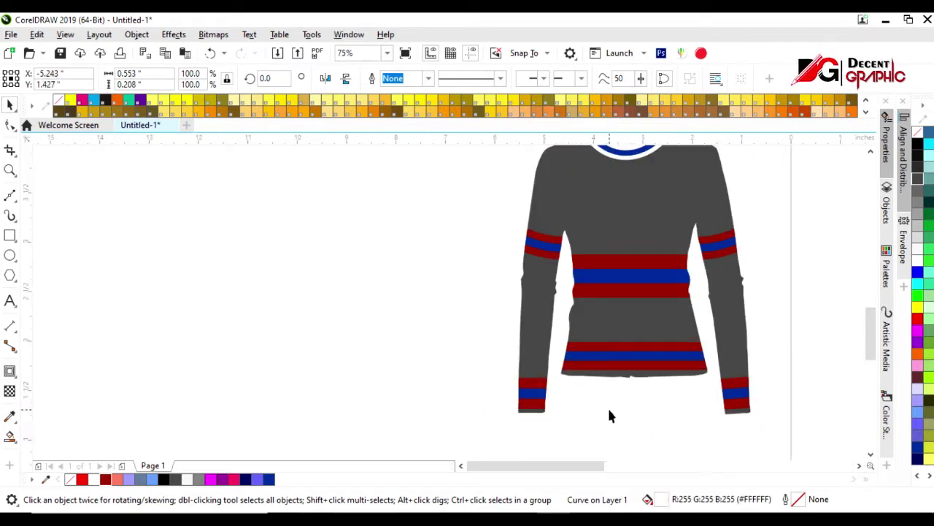
pyautogui.scroll(-1, 620, 329)
pyautogui.scroll(4, 637, 233)
pyautogui.click(620, 286)
pyautogui.hotkey('ctrl', 'r')
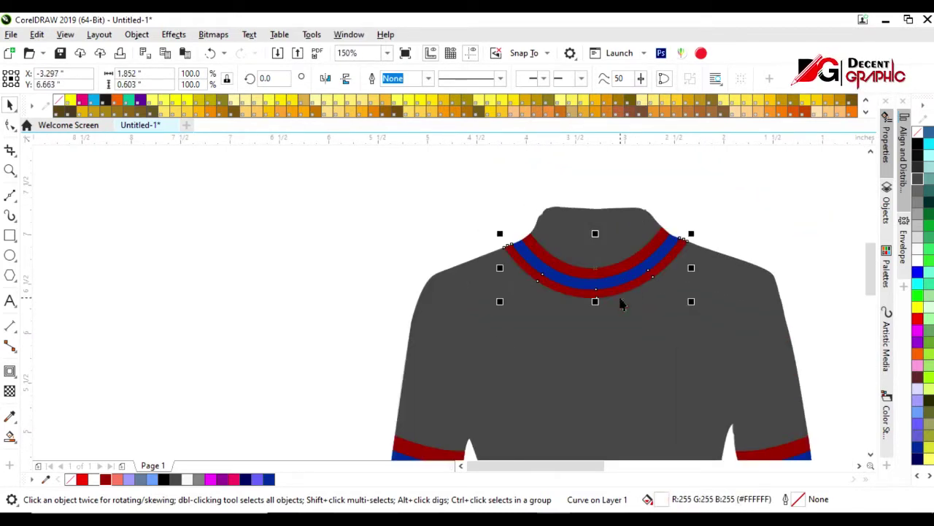
# Group the red stripe bands at waist, hem and right cuff
pyautogui.scroll(3, 501, 355)
pyautogui.keyDown('shift'); pyautogui.click(501, 355); pyautogui.keyUp('shift')
pyautogui.keyDown('shift'); pyautogui.click(292, 371); pyautogui.keyUp('shift')
pyautogui.scroll(-4, 586, 356)
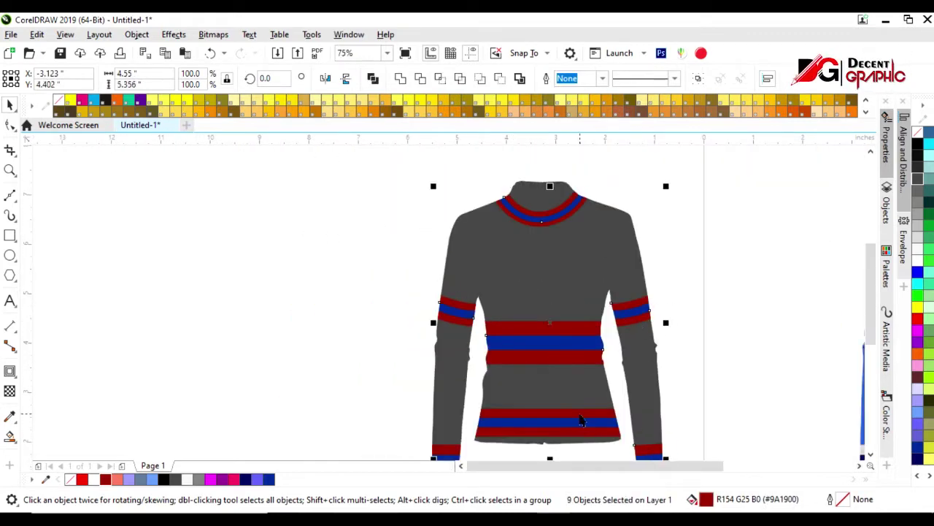
pyautogui.keyDown('shift'); pyautogui.click(574, 441); pyautogui.keyUp('shift')
pyautogui.scroll(-3, 454, 427)
pyautogui.scroll(3, 487, 343)
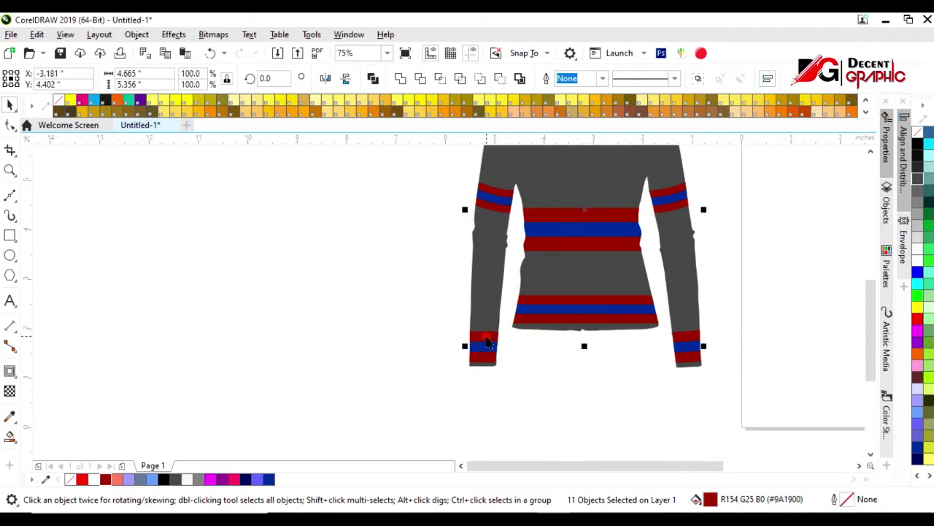
pyautogui.scroll(-3, 568, 402)
pyautogui.scroll(3, 678, 328)
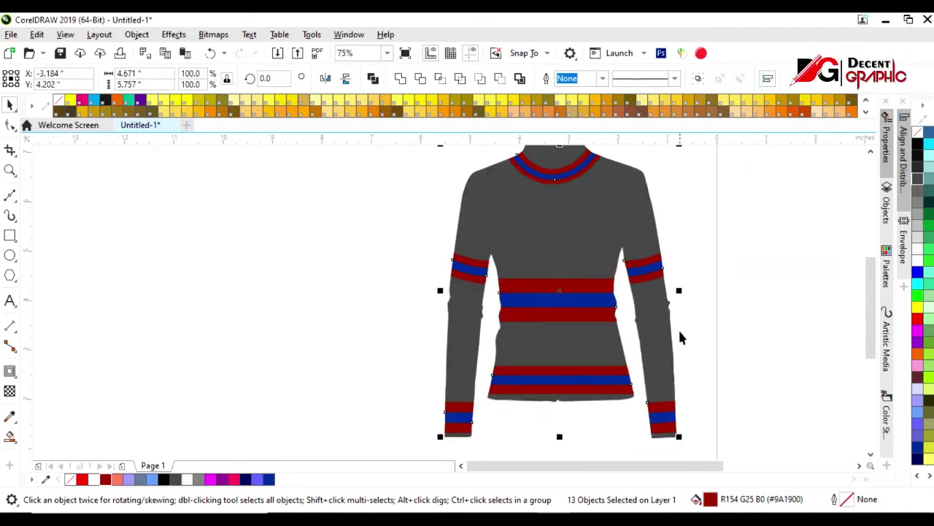
pyautogui.keyDown('shift'); pyautogui.click(664, 428); pyautogui.keyUp('shift')
pyautogui.hotkey('ctrl', 'g')
pyautogui.press('Escape')
# Group the blue stripes at collar, middle band and right cuff
pyautogui.click(580, 175)
pyautogui.keyDown('shift'); pyautogui.click(535, 298); pyautogui.keyUp('shift')
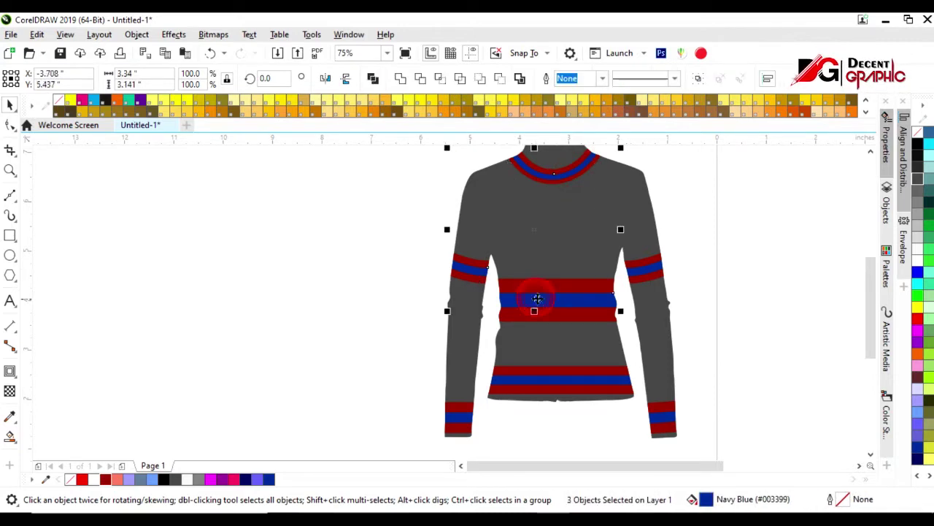
pyautogui.keyDown('shift'); pyautogui.click(667, 418); pyautogui.keyUp('shift')
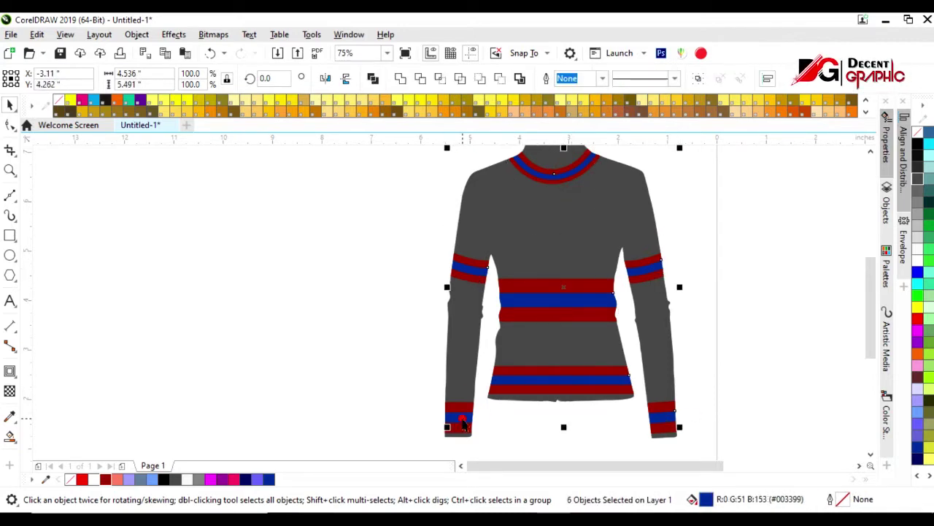
pyautogui.hotkey('ctrl', 'g')
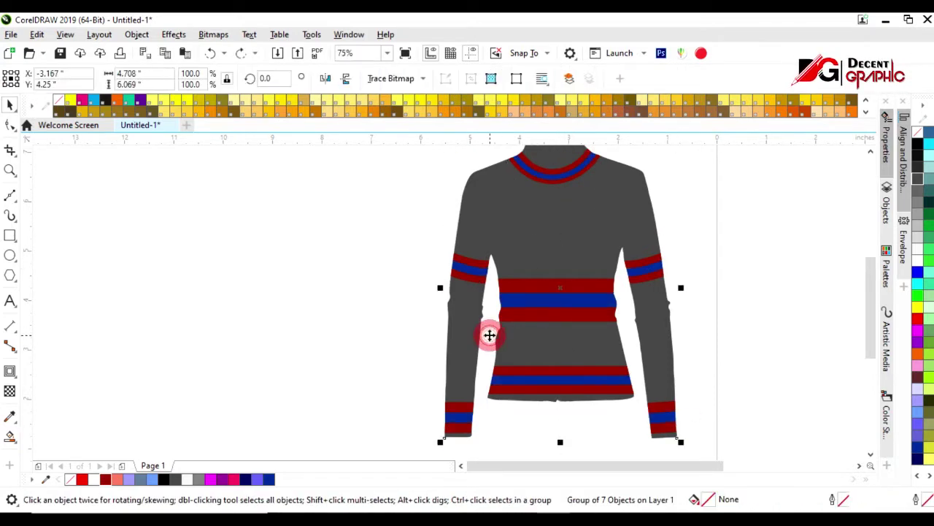
# Bring the ribbed sweater photo to the front over the stripes and shapes
pyautogui.click(490, 335)
pyautogui.scroll(-2, 643, 277)
pyautogui.scroll(2, 581, 292)
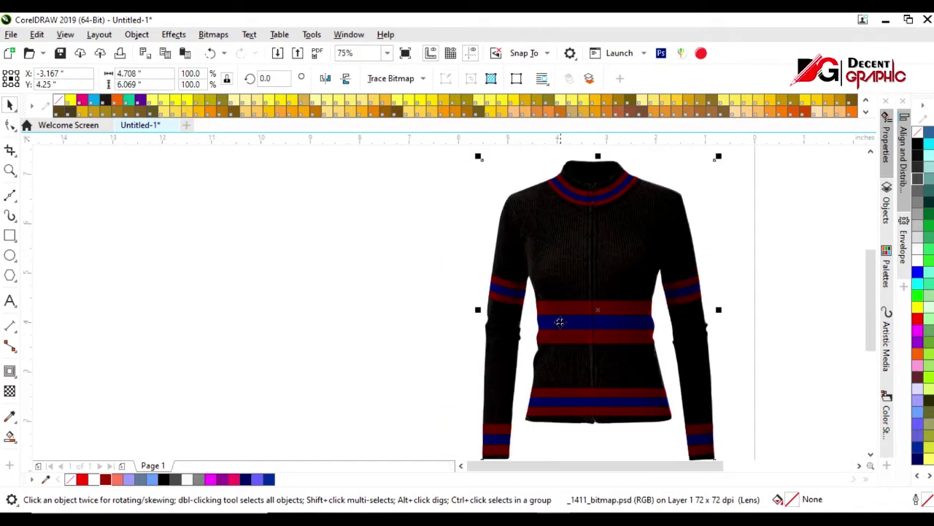
pyautogui.hotkey('ctrl', 'pagedown')
pyautogui.click(693, 270)
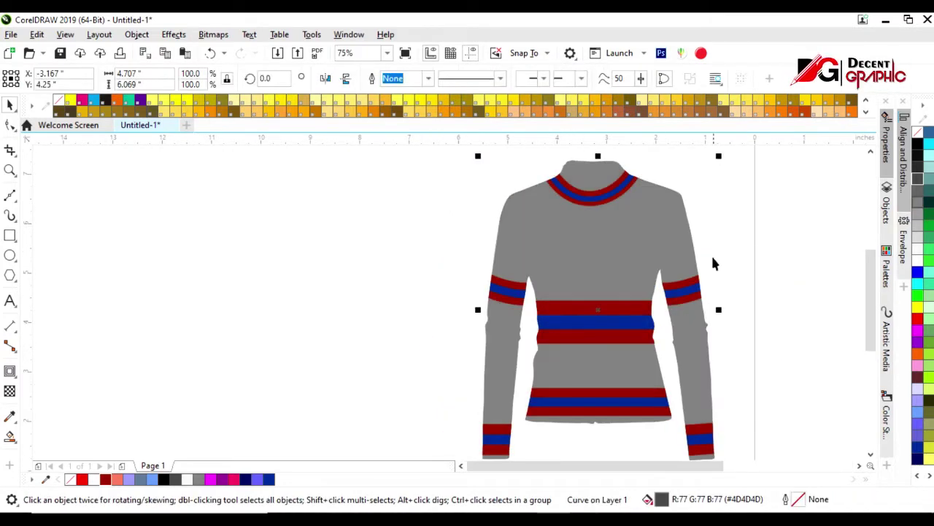
pyautogui.click(663, 338)
pyautogui.hotkey('ctrl', 'pageup')
pyautogui.scroll(-2, 502, 251)
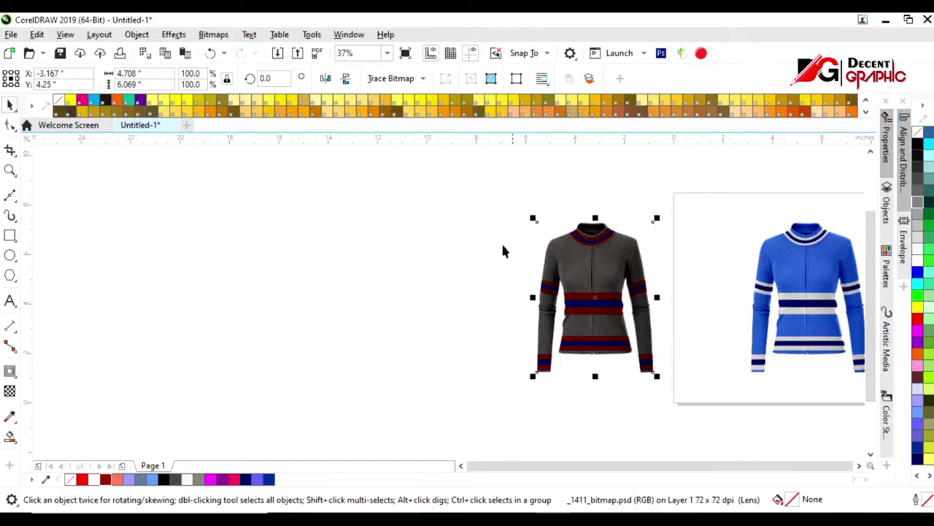
# Place a copy of the sweater to the left and delete its photo
pyautogui.moveTo(671, 400); pyautogui.dragTo(464, 200)
pyautogui.moveTo(598, 313); pyautogui.dragTo(468, 319)
pyautogui.click(355, 327)
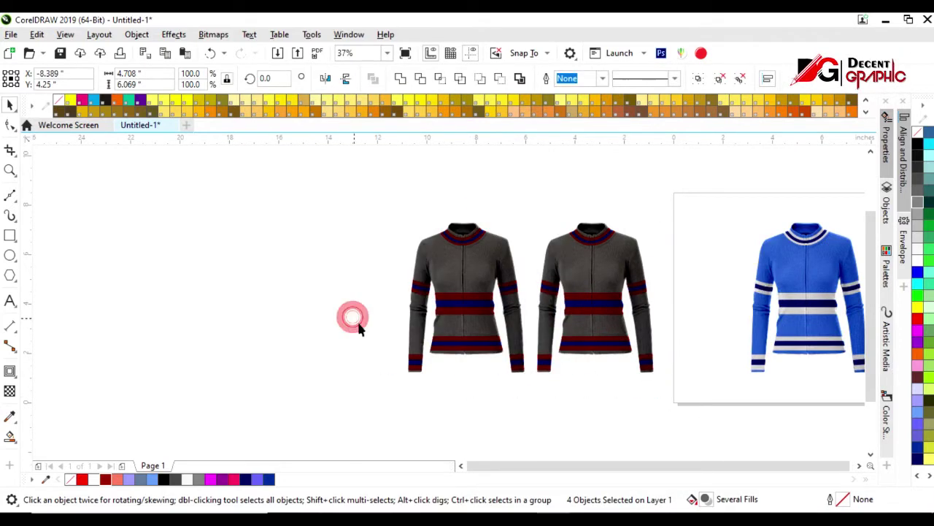
pyautogui.scroll(2, 427, 314)
pyautogui.click(416, 280)
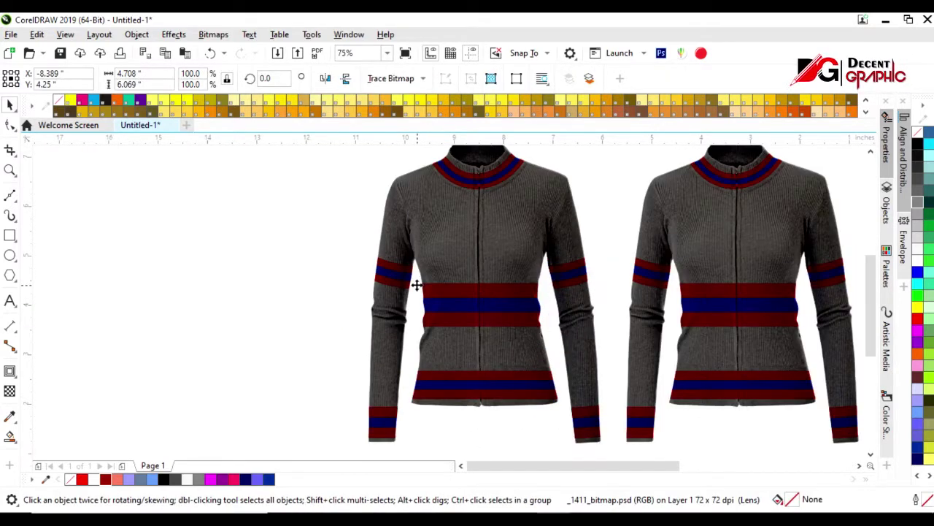
pyautogui.press('Delete')
# Delete the upper-sleeve and chest stripes from the grey copy
pyautogui.click(481, 306)
pyautogui.press('Delete')
pyautogui.click(467, 321)
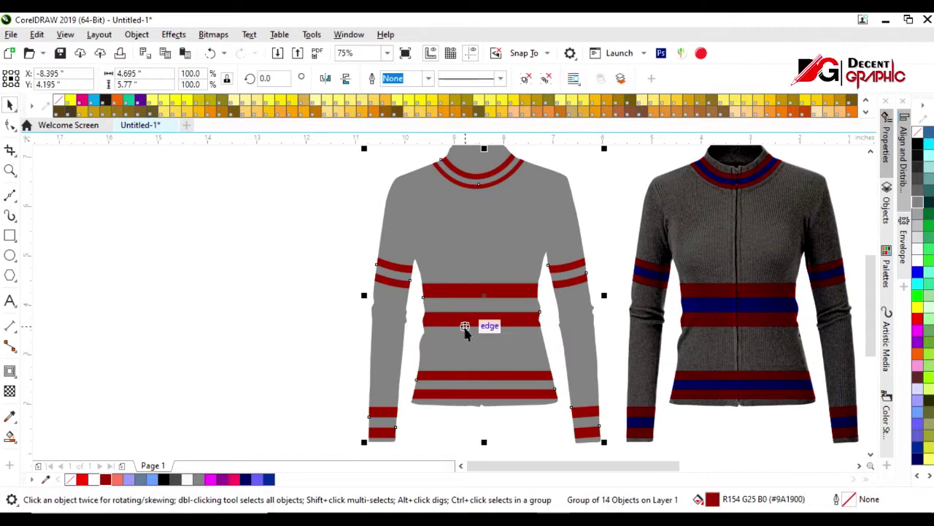
pyautogui.hotkey('ctrl', 'z')
pyautogui.click(463, 308)
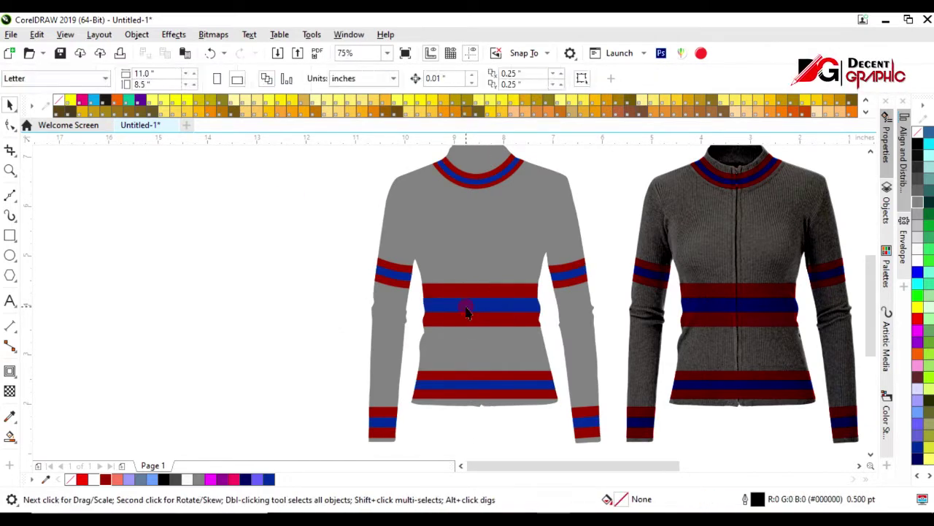
pyautogui.moveTo(261, 255); pyautogui.dragTo(502, 318)
pyautogui.press('Delete')
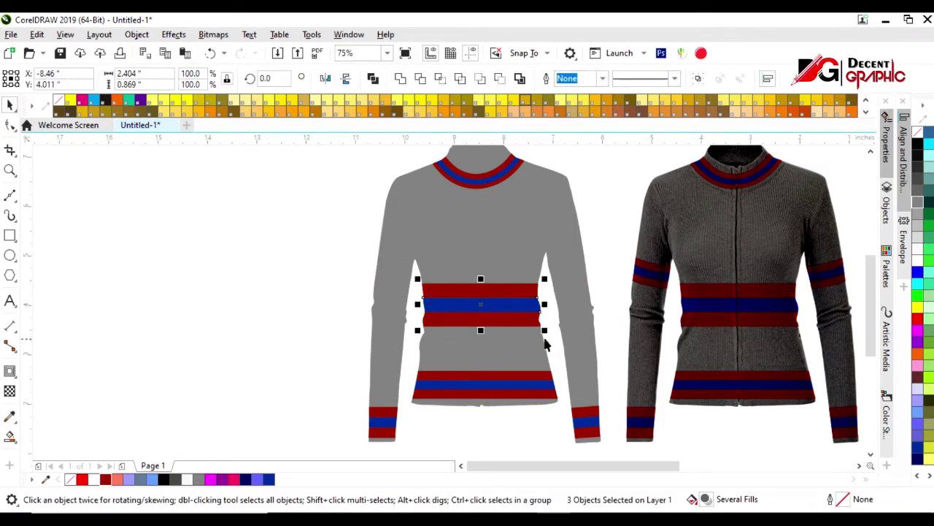
pyautogui.press('Delete')
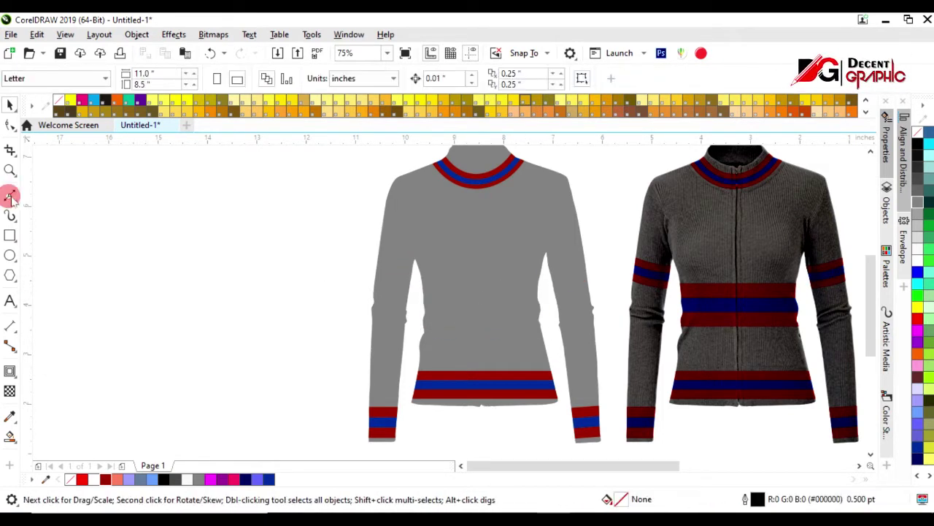
# Draw shoulder seam curves and a rectangle covering the chest and shoulders
pyautogui.click(10, 196)
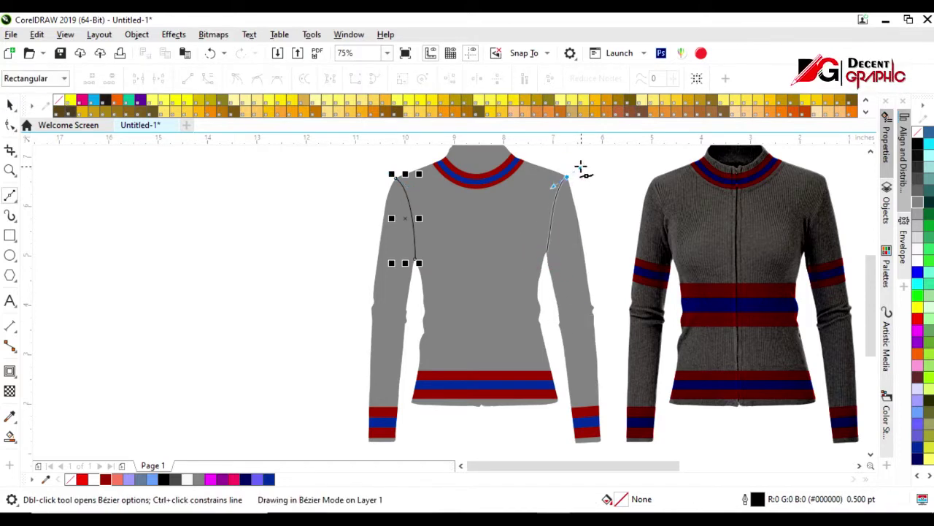
pyautogui.press('space')
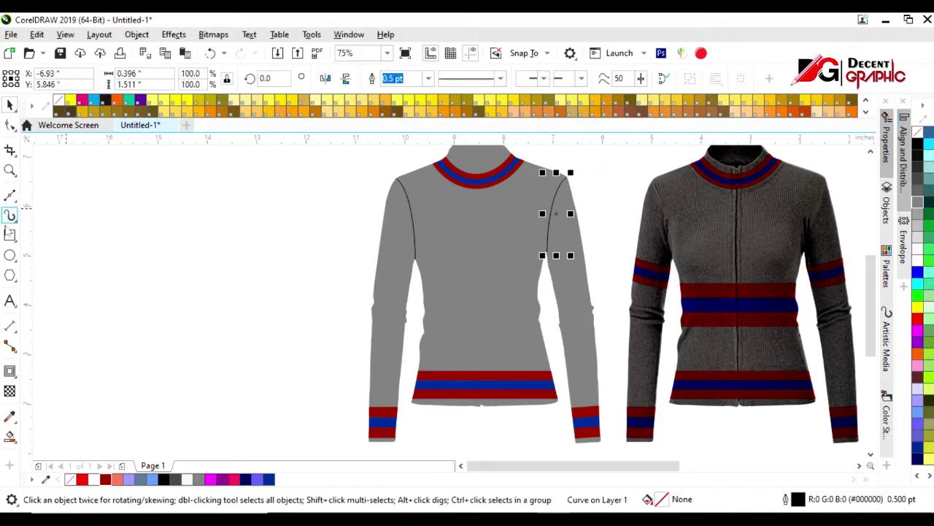
pyautogui.click(9, 235)
pyautogui.moveTo(386, 155); pyautogui.dragTo(568, 264)
pyautogui.press('space')
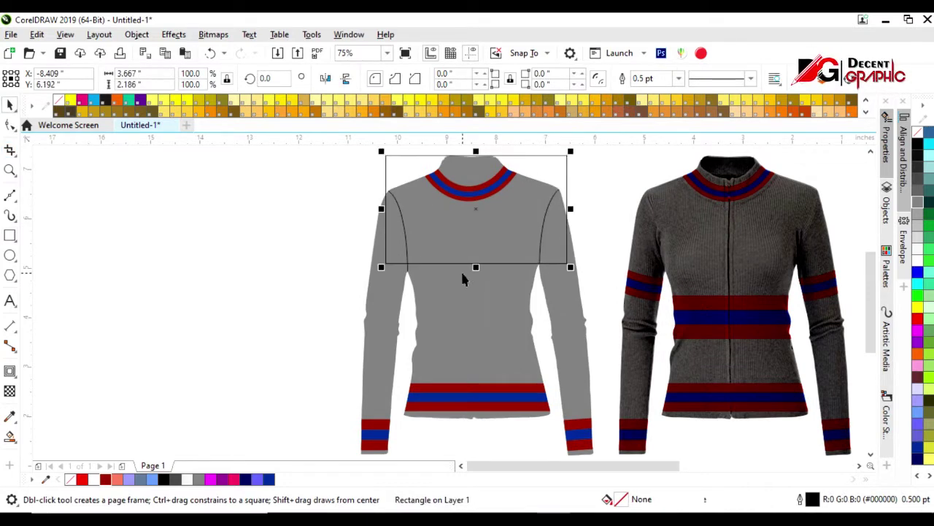
# Convert the rectangle to curves and arc its bottom edge upward
pyautogui.scroll(2, 476, 264)
pyautogui.moveTo(488, 259); pyautogui.dragTo(488, 274)
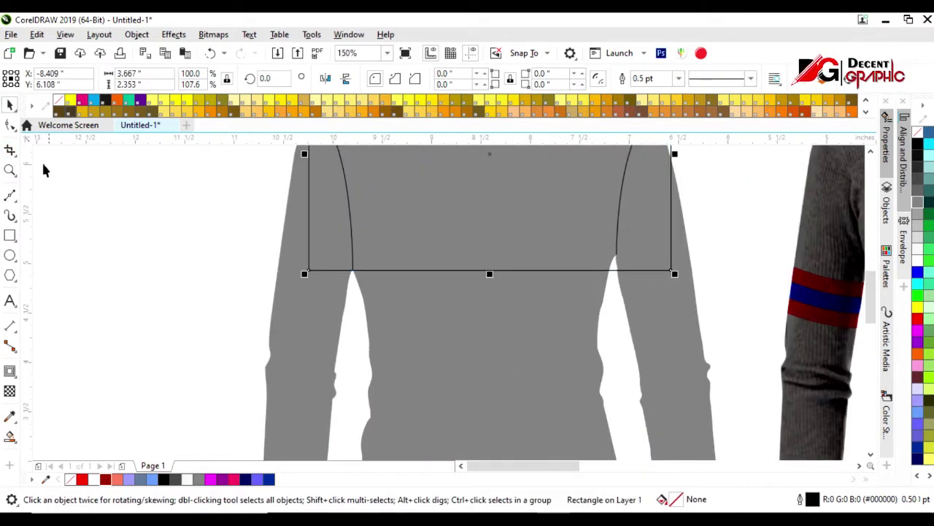
pyautogui.hotkey('ctrl', 'q')
pyautogui.press('F10')
pyautogui.click(207, 78)
pyautogui.moveTo(484, 272); pyautogui.dragTo(486, 245)
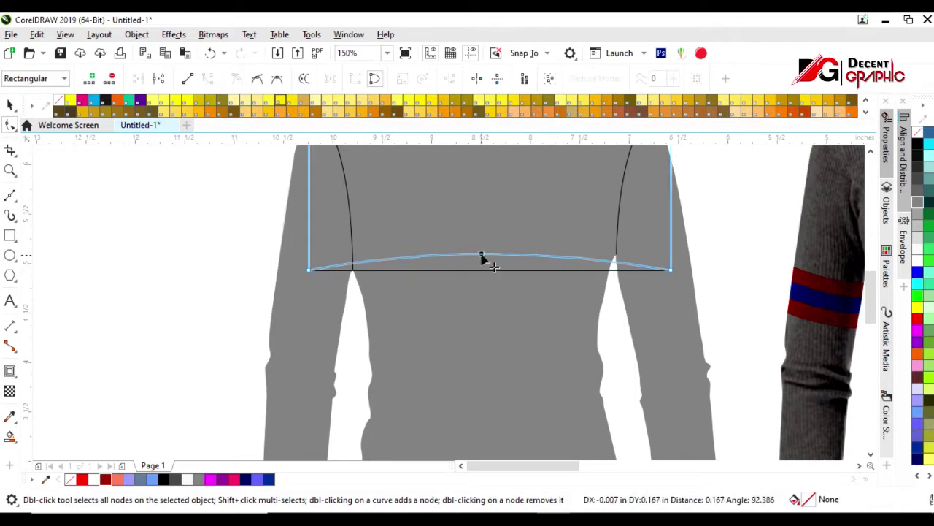
pyautogui.scroll(-2, 476, 276)
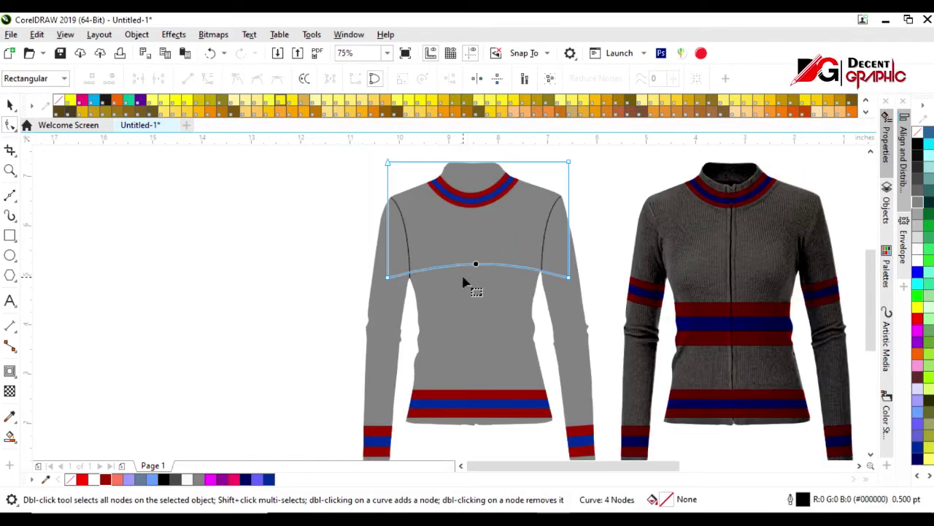
pyautogui.moveTo(475, 283); pyautogui.dragTo(470, 302)
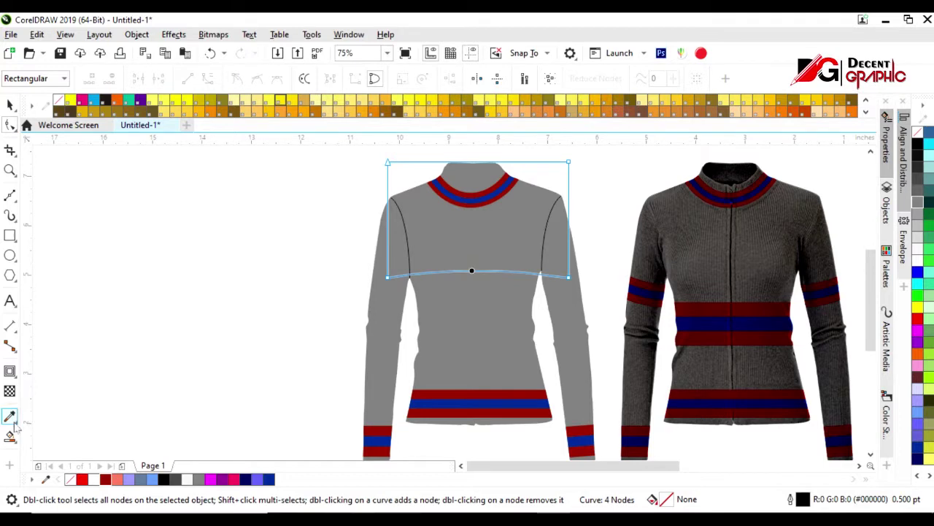
# Smart Fill the yoke region between the curves
pyautogui.click(10, 435)
pyautogui.click(458, 243)
pyautogui.click(10, 104)
pyautogui.click(559, 164)
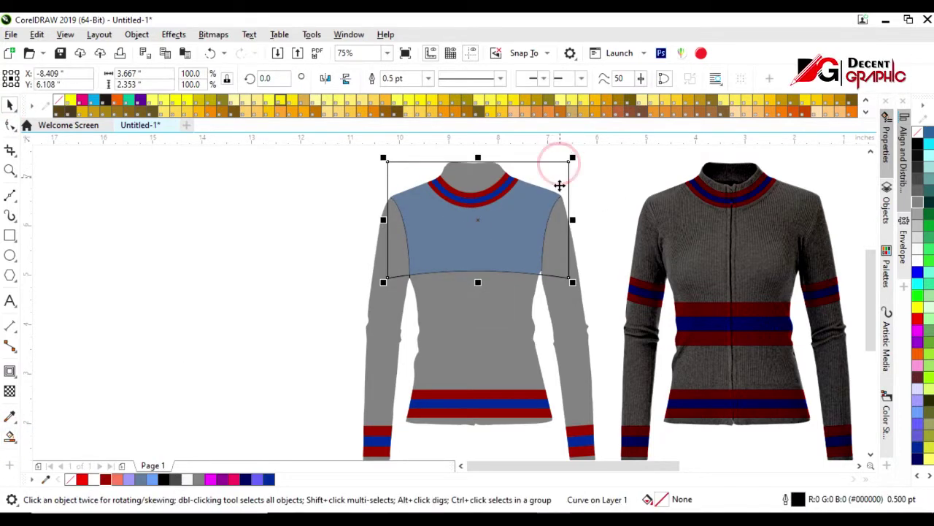
pyautogui.click(533, 294)
pyautogui.click(347, 184)
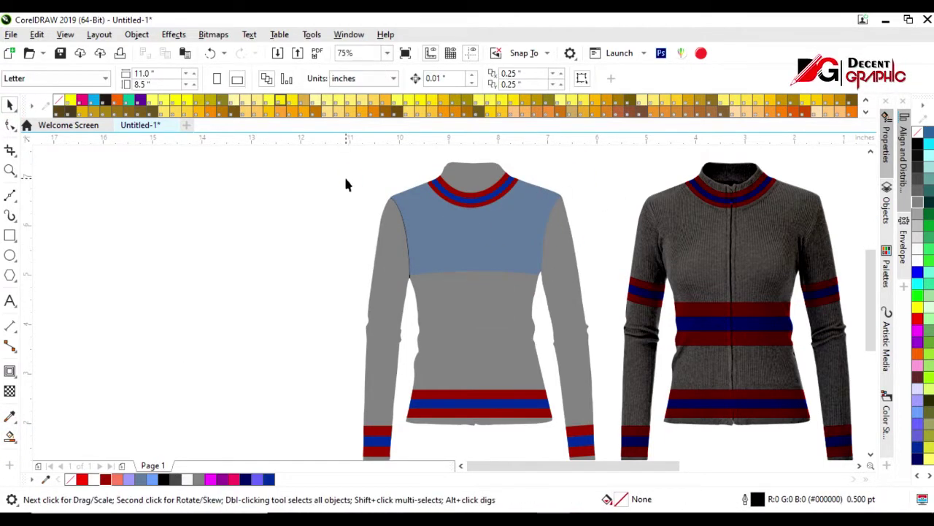
# Delete the leftover yoke construction shapes and select the sweater photo
pyautogui.moveTo(427, 312); pyautogui.dragTo(419, 293)
pyautogui.press('Delete')
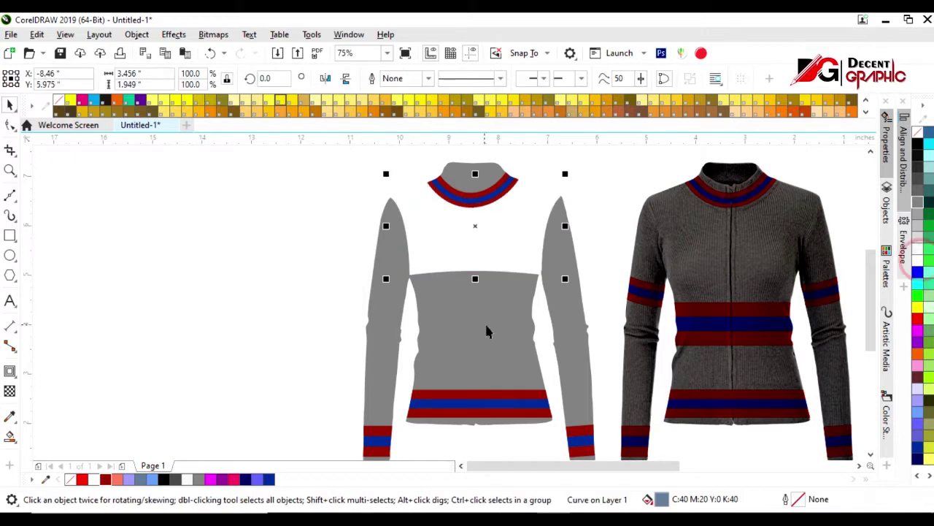
pyautogui.click(547, 339)
pyautogui.scroll(-3, 465, 248)
pyautogui.scroll(3, 465, 248)
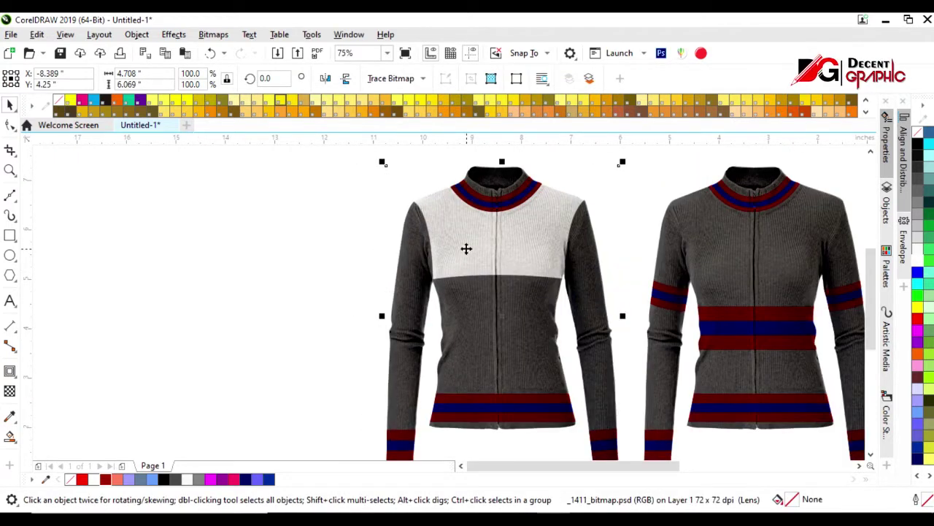
# Send the grey sweater body shape behind the knit photo
pyautogui.scroll(4, 438, 265)
pyautogui.scroll(-2, 435, 266)
pyautogui.scroll(-2, 466, 346)
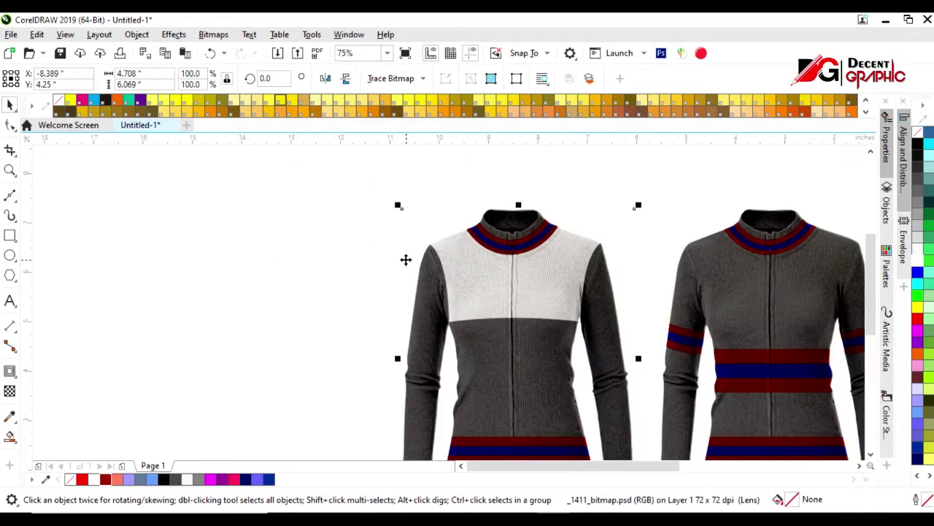
pyautogui.click(10, 195)
pyautogui.scroll(2, 436, 273)
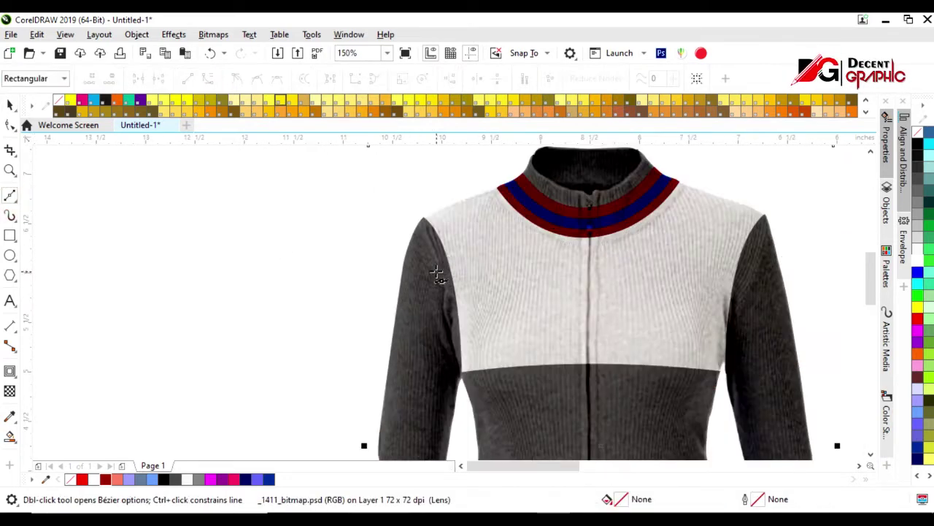
pyautogui.scroll(-2, 537, 345)
pyautogui.press('space')
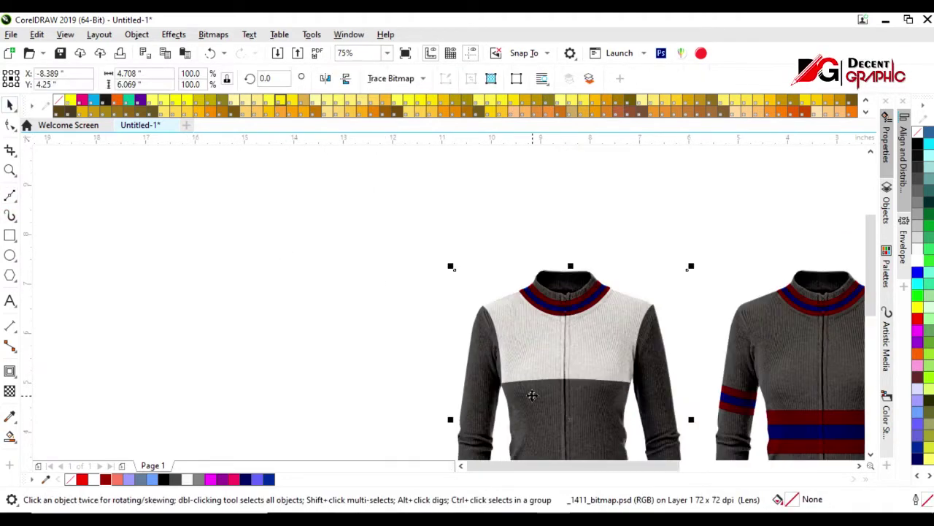
pyautogui.click(538, 376)
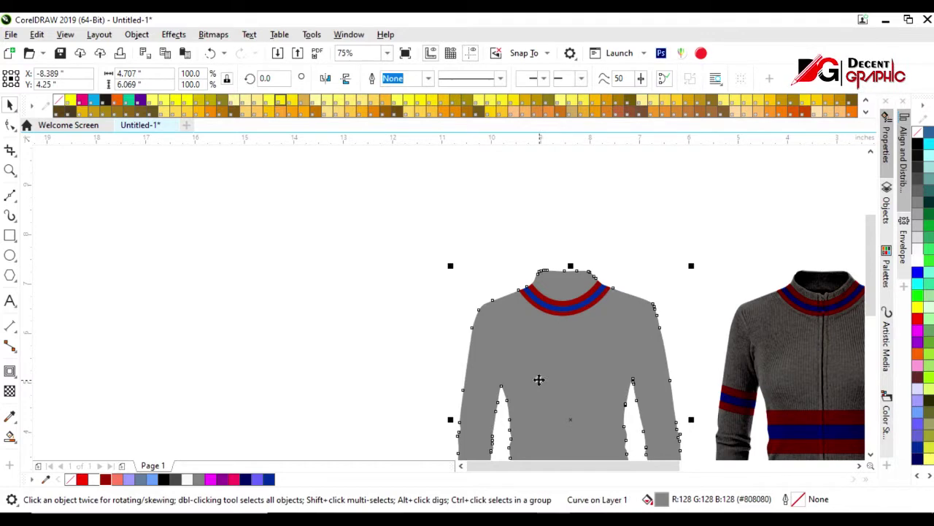
pyautogui.hotkey('shift', 'pagedown')
# Start the Bézier chest panel outline from the shoulder down along the sleeve seam
pyautogui.click(9, 196)
pyautogui.scroll(2, 474, 219)
pyautogui.scroll(2, 475, 219)
pyautogui.click(474, 211)
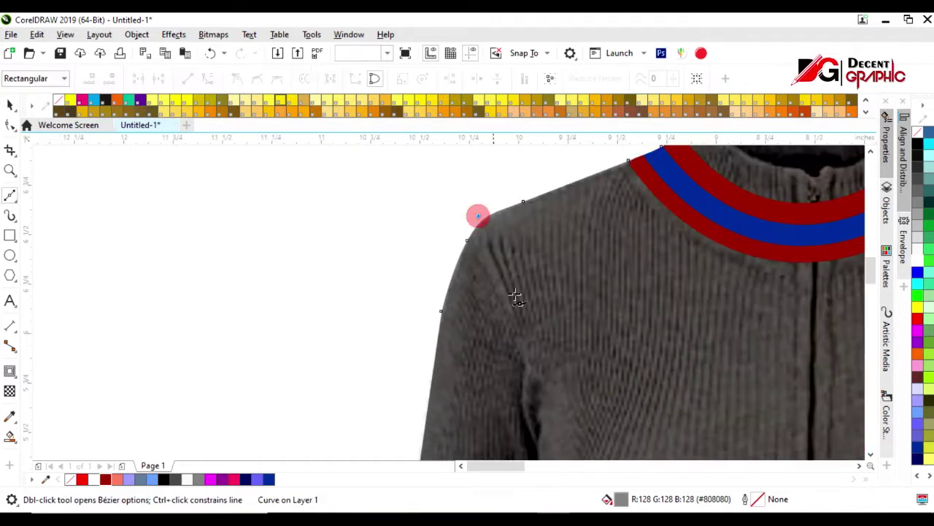
pyautogui.click(527, 357)
pyautogui.scroll(-2, 503, 300)
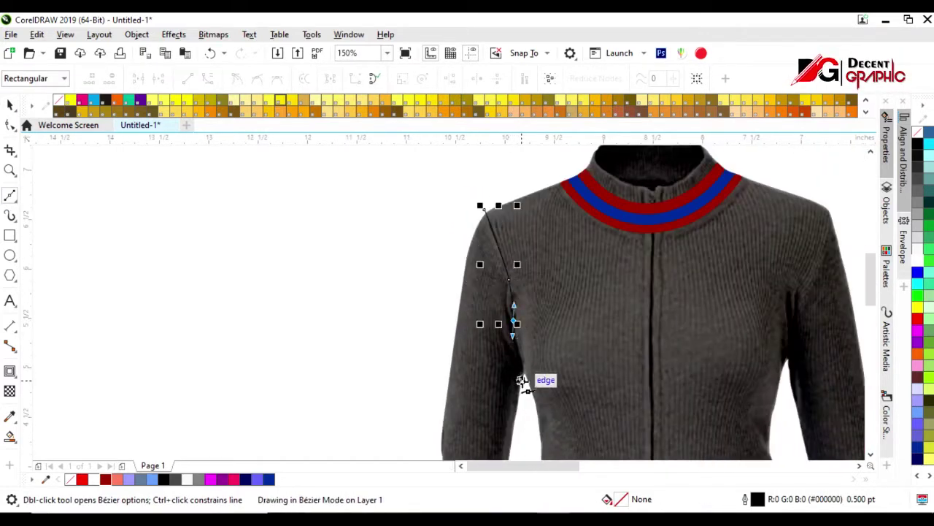
pyautogui.scroll(2, 524, 384)
pyautogui.moveTo(529, 405); pyautogui.dragTo(530, 409)
pyautogui.scroll(-4, 530, 409)
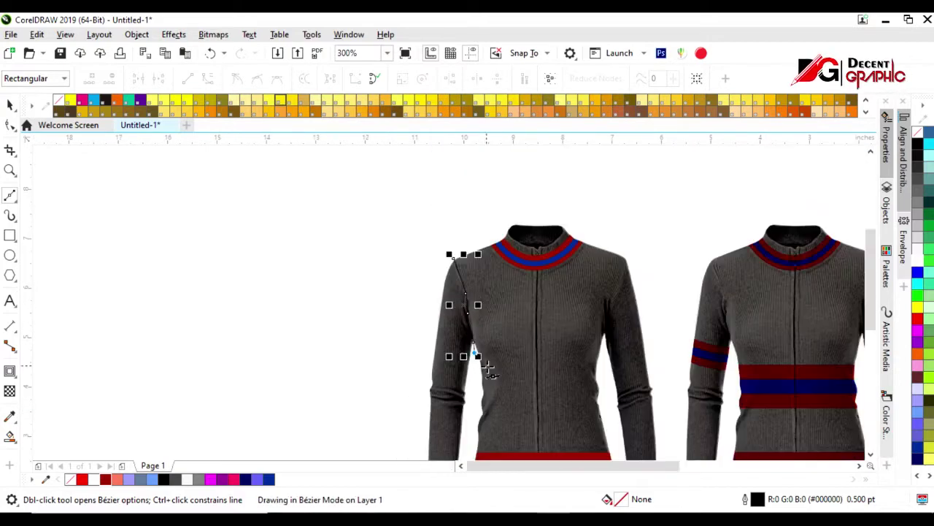
pyautogui.scroll(4, 661, 349)
# Finish the panel outline across the waist, up the side, and closed at the shoulder
pyautogui.click(642, 377)
pyautogui.click(642, 296)
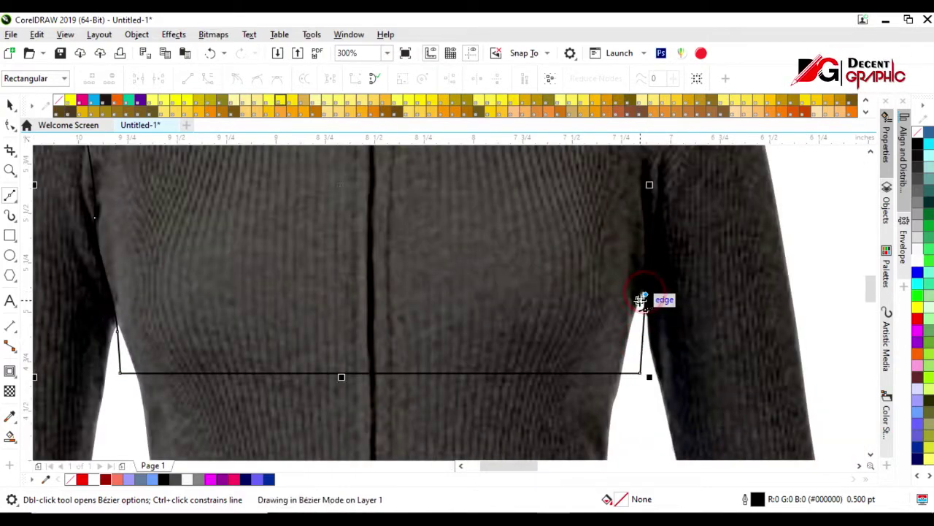
pyautogui.scroll(-2, 640, 262)
pyautogui.scroll(2, 640, 249)
pyautogui.scroll(-4, 672, 246)
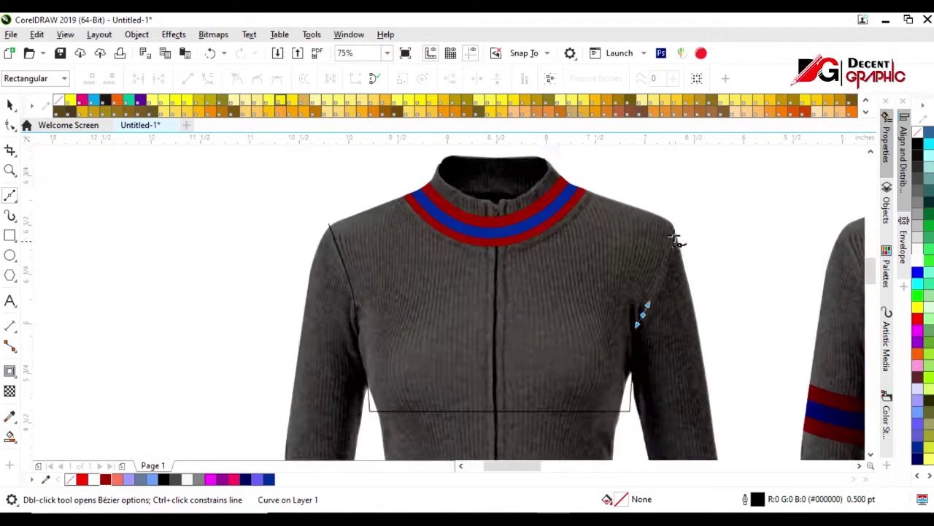
pyautogui.scroll(4, 671, 211)
pyautogui.moveTo(671, 203); pyautogui.dragTo(666, 162)
pyautogui.scroll(-2, 700, 248)
pyautogui.click(646, 195)
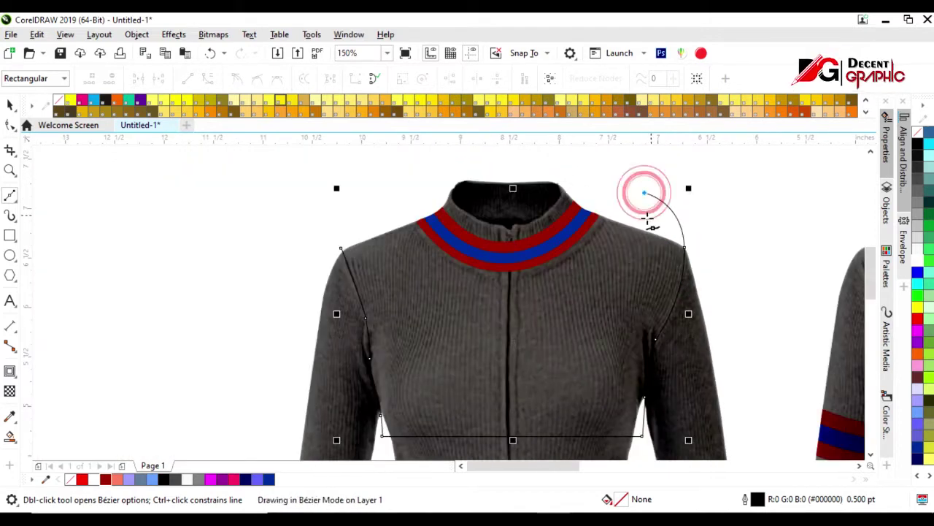
pyautogui.press('space')
# Bend the chest panel's bottom edge slightly upward with the Shape tool
pyautogui.scroll(-2, 353, 312)
pyautogui.press('F10')
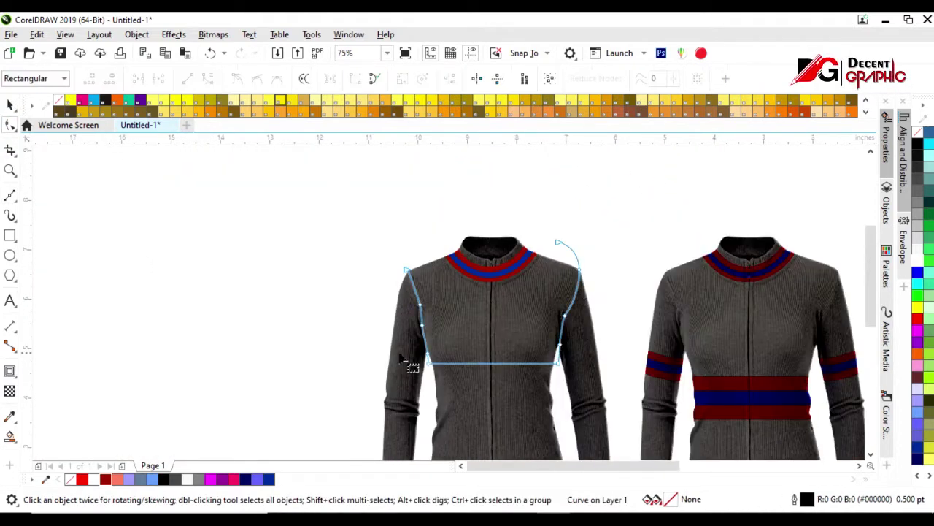
pyautogui.scroll(2, 488, 374)
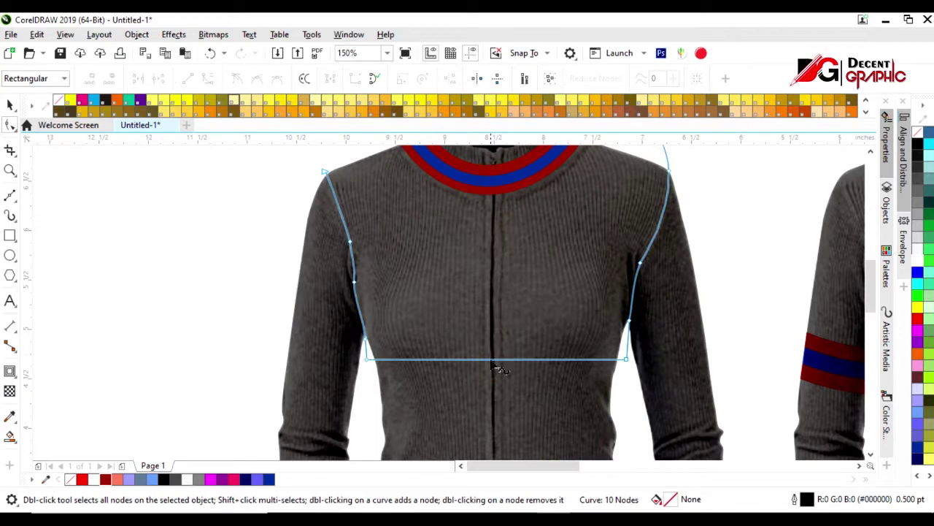
pyautogui.moveTo(491, 357); pyautogui.dragTo(490, 353)
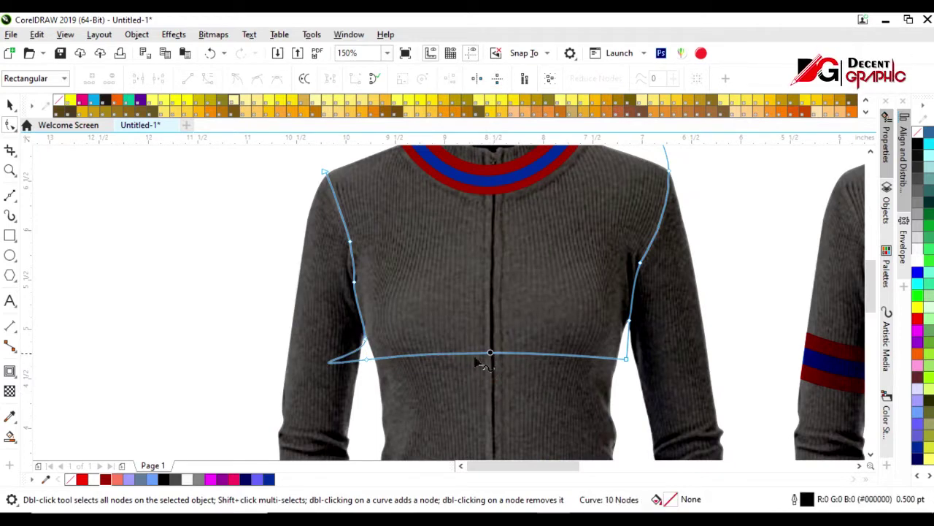
# Smart Fill the chest panel white and order it behind the knit photo
pyautogui.click(10, 436)
pyautogui.press('space')
pyautogui.scroll(-2, 476, 277)
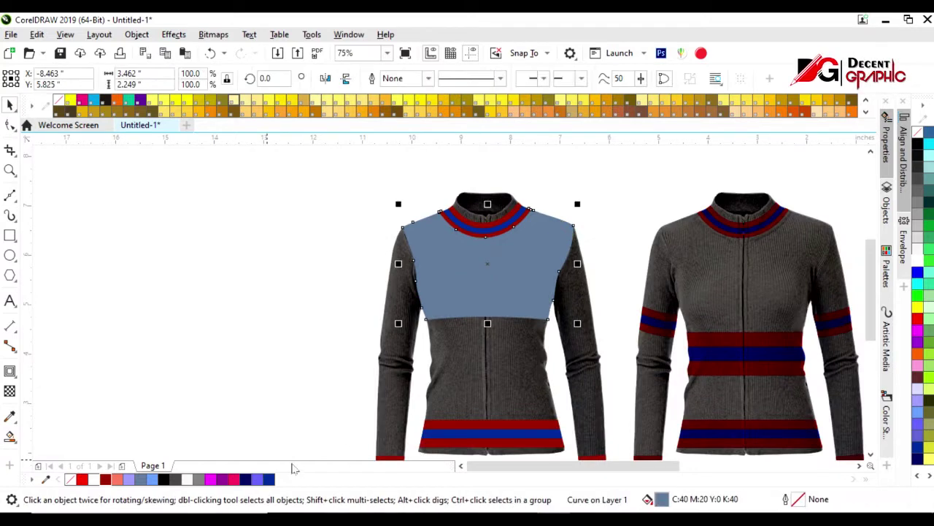
pyautogui.click(920, 268)
pyautogui.click(562, 382)
pyautogui.hotkey('shift', 'pageup')
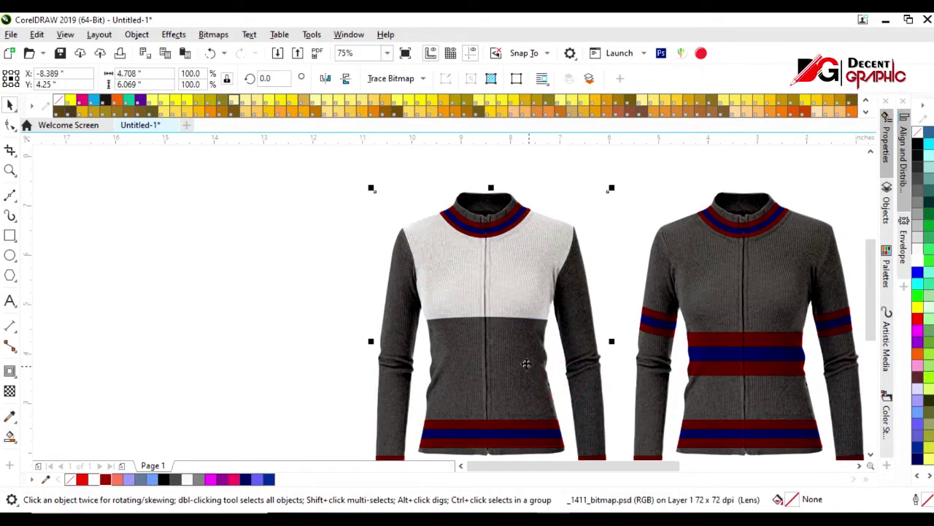
# Select the traced sleeve curve and bring the grey sweater shape to the front
pyautogui.scroll(2, 489, 359)
pyautogui.scroll(-4, 519, 300)
pyautogui.scroll(2, 508, 331)
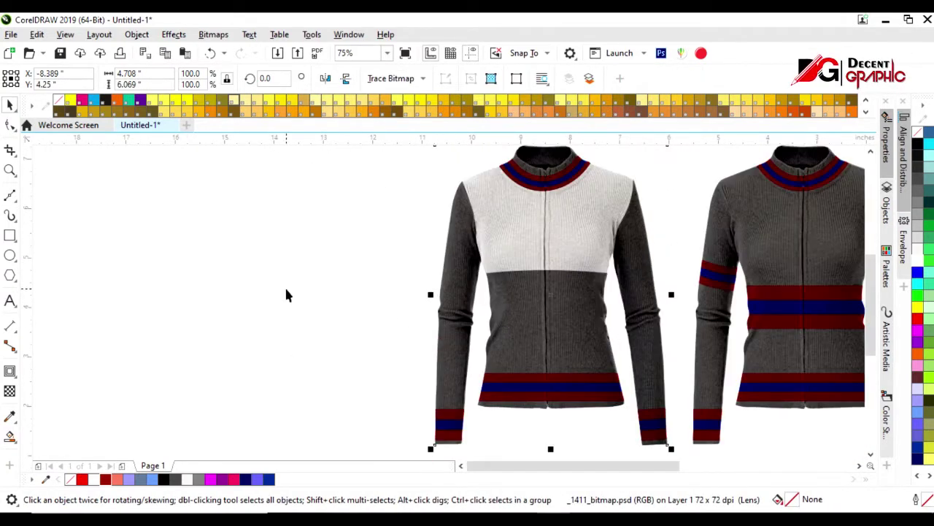
pyautogui.scroll(2, 453, 343)
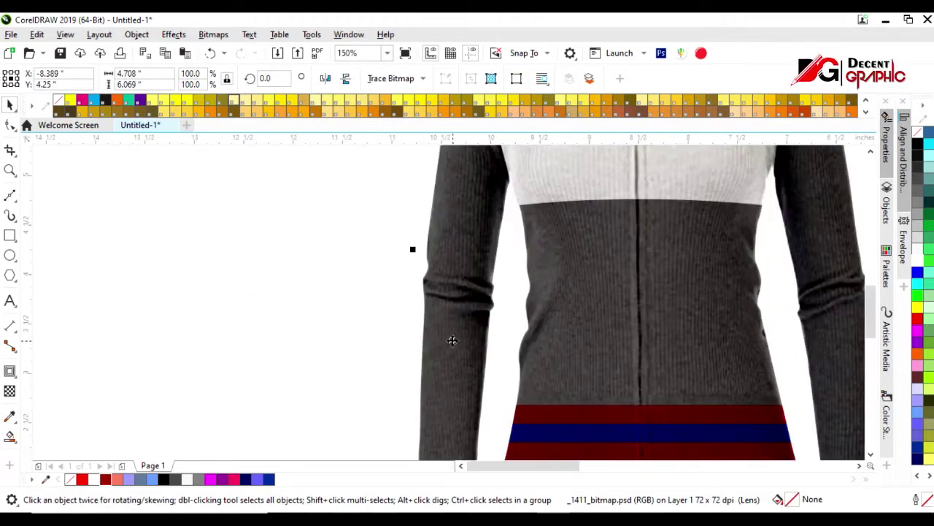
pyautogui.click(453, 340)
pyautogui.scroll(-2, 460, 336)
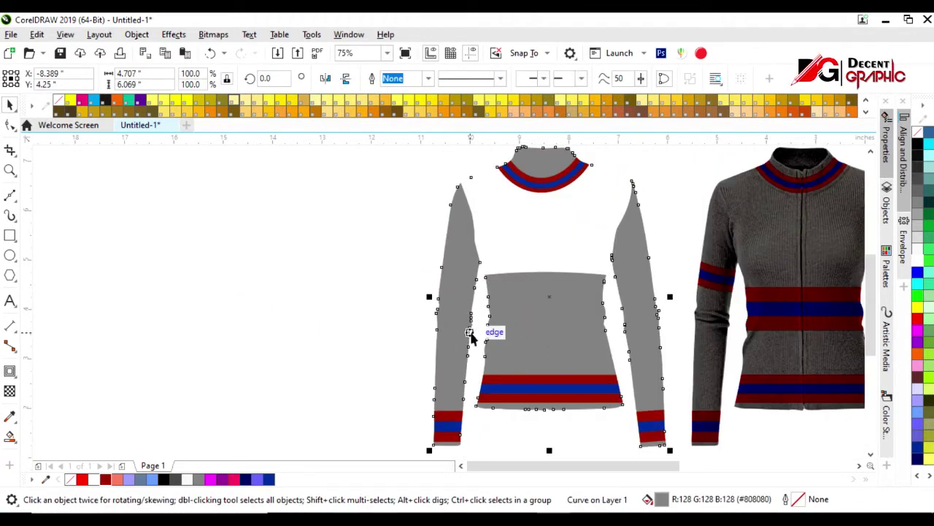
pyautogui.click(469, 334)
pyautogui.scroll(2, 446, 300)
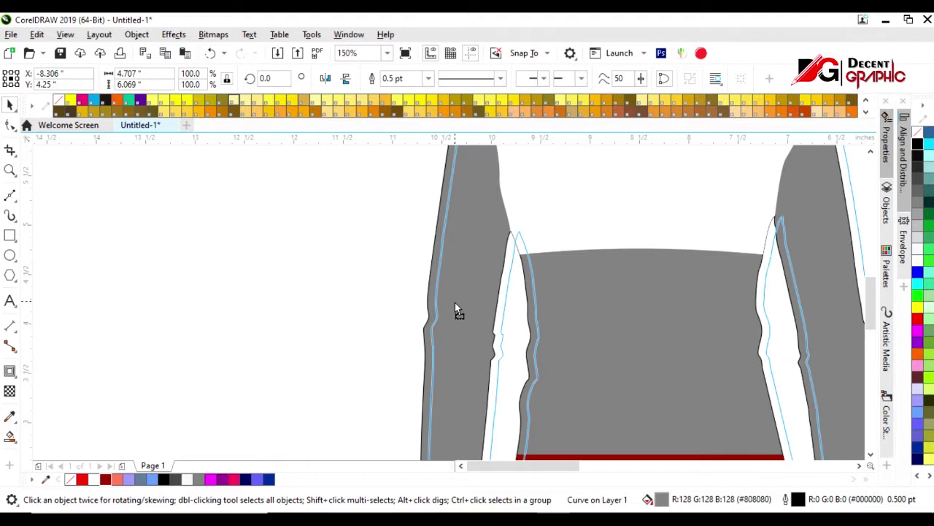
pyautogui.scroll(-2, 457, 306)
pyautogui.scroll(2, 460, 304)
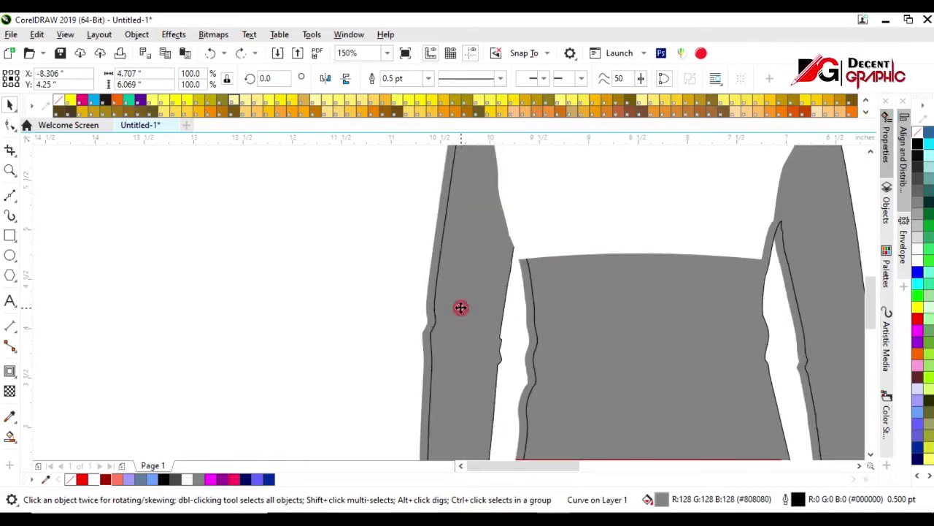
pyautogui.hotkey('shift', 'pageup')
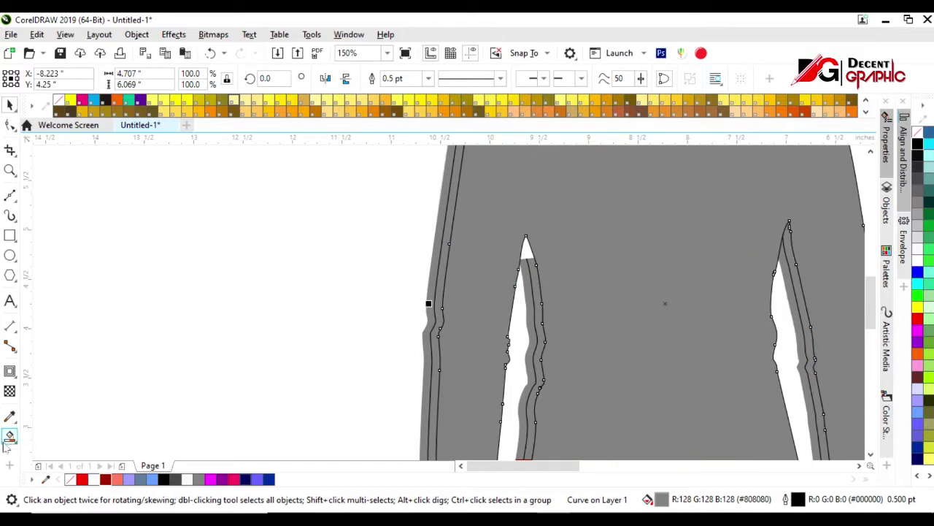
# Smart Fill the left sleeve-edge strip and delete the leftover grey shapes and right outline curves
pyautogui.click(10, 436)
pyautogui.click(429, 385)
pyautogui.click(11, 104)
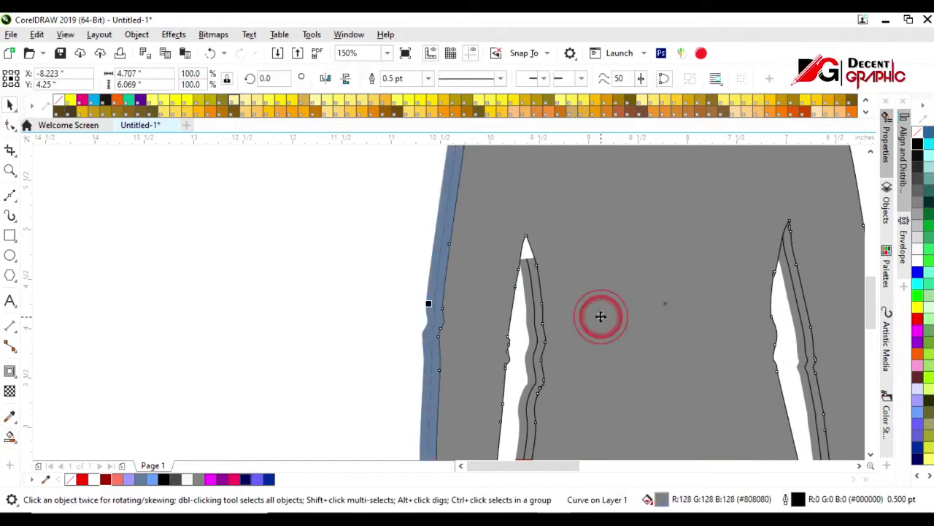
pyautogui.click(600, 315)
pyautogui.press('Delete')
pyautogui.click(500, 340)
pyautogui.press('Delete')
# Colour the left sleeve strip dark red and move the photo behind the traced shapes
pyautogui.click(436, 357)
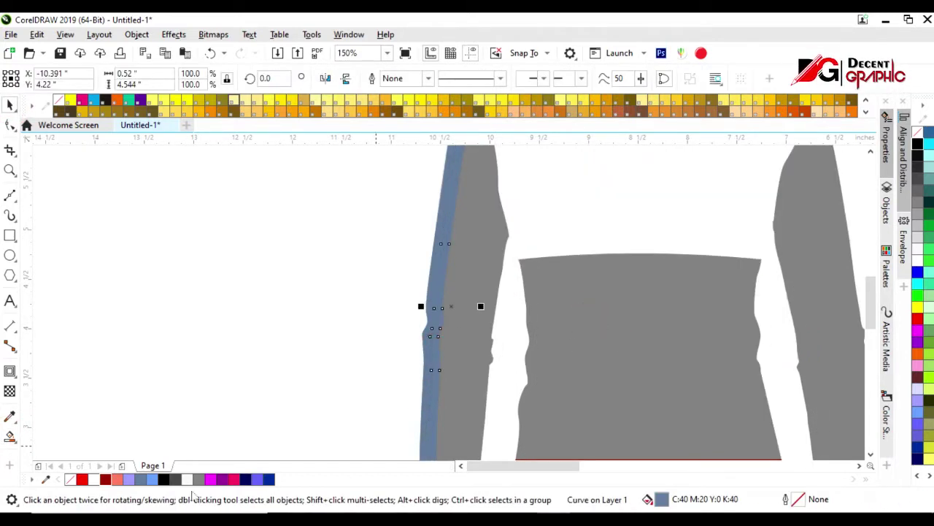
pyautogui.scroll(-3, 505, 307)
pyautogui.scroll(3, 450, 340)
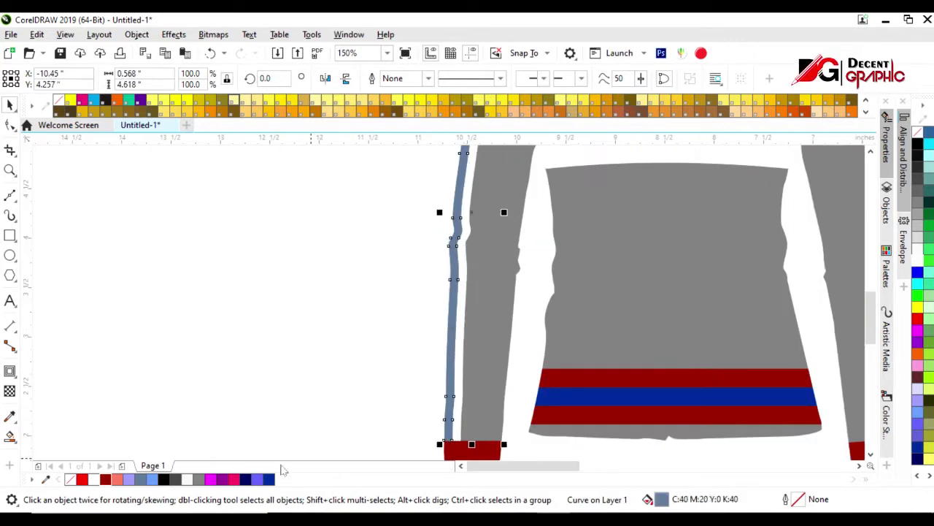
pyautogui.click(105, 479)
pyautogui.scroll(-2, 447, 336)
pyautogui.click(486, 334)
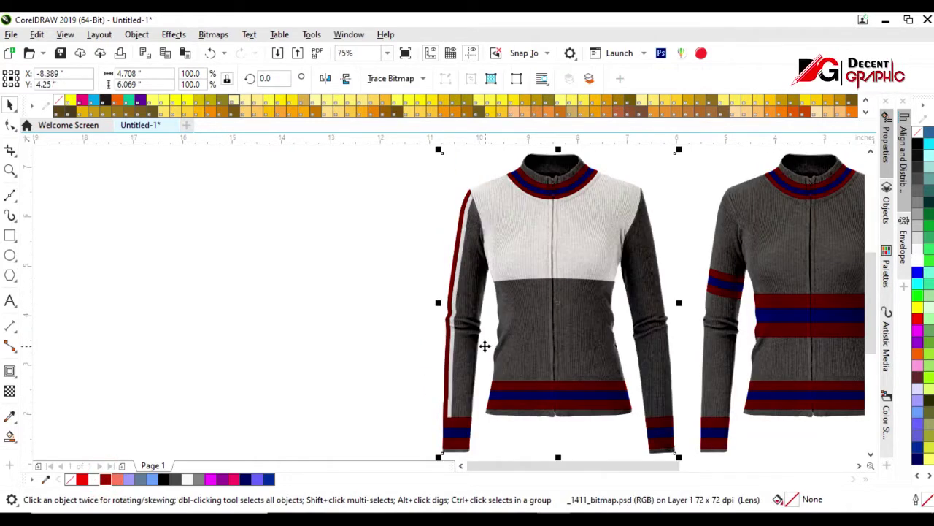
pyautogui.scroll(-2, 484, 346)
pyautogui.scroll(2, 472, 373)
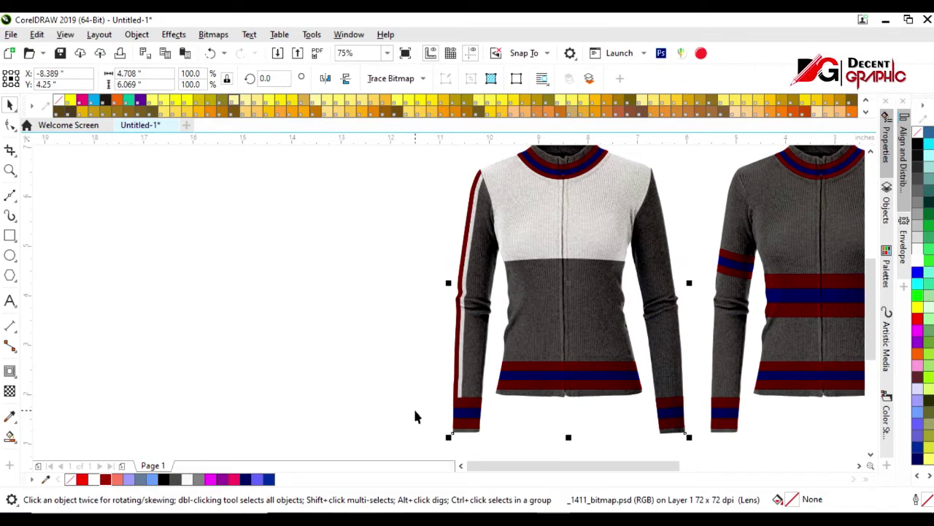
pyautogui.scroll(-2, 515, 328)
pyautogui.scroll(2, 546, 384)
pyautogui.press('Delete')
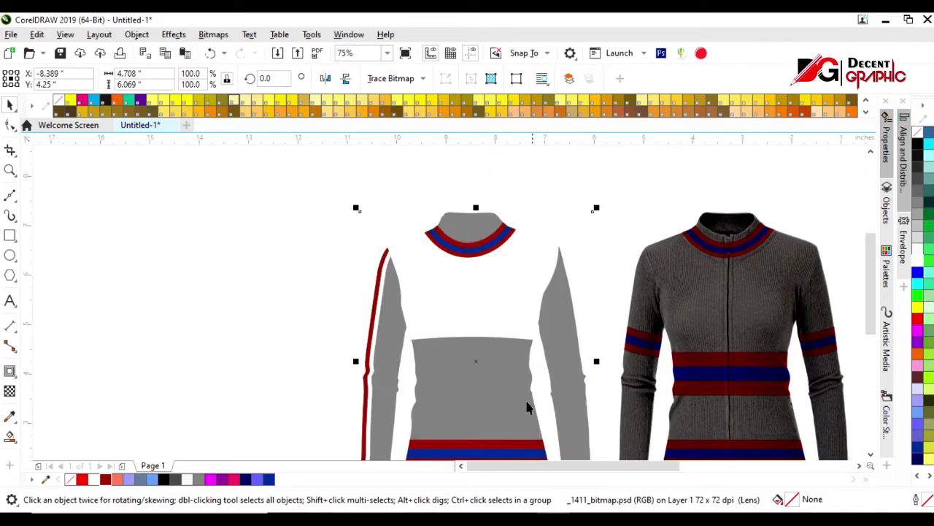
# Give a traced sleeve curve a 0.5 pt outline
pyautogui.click(544, 385)
pyautogui.scroll(2, 547, 379)
pyautogui.scroll(2, 551, 380)
pyautogui.write('0.5')
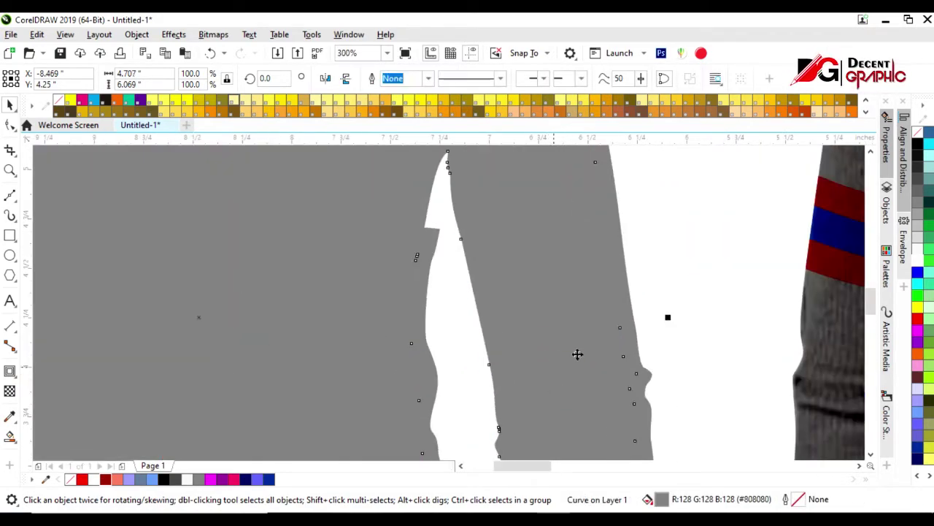
pyautogui.press('Return')
pyautogui.scroll(-2, 584, 350)
pyautogui.scroll(2, 616, 282)
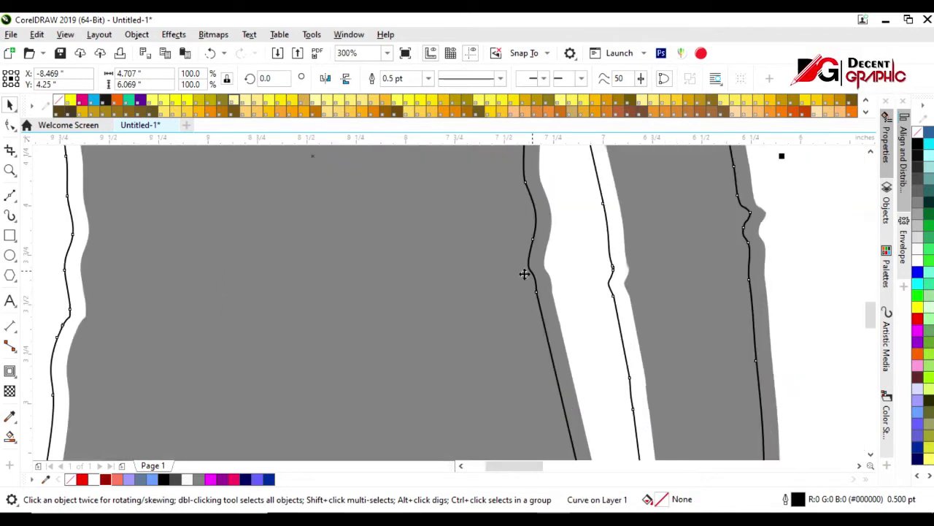
pyautogui.scroll(-2, 494, 289)
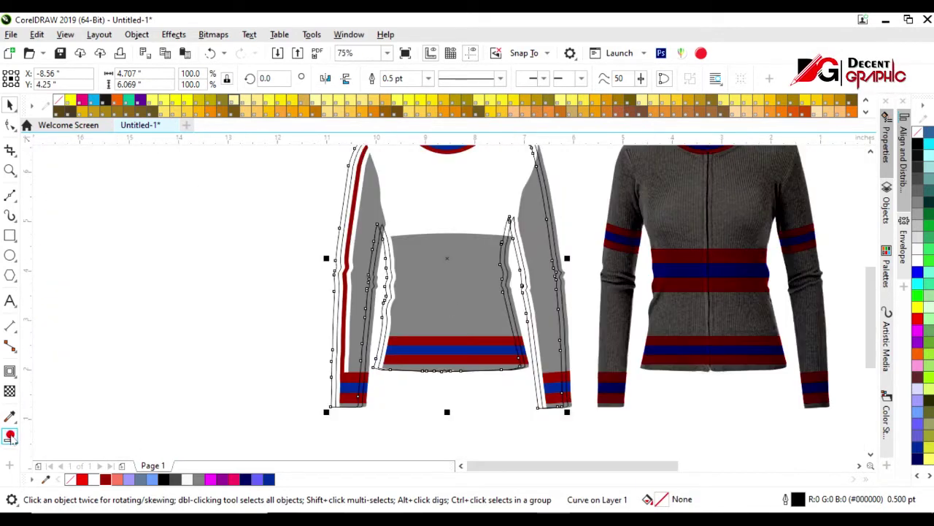
# Smart Fill two strips along the sleeve edge and delete the traced outline curves
pyautogui.click(10, 435)
pyautogui.scroll(2, 553, 244)
pyautogui.click(515, 277)
pyautogui.click(511, 307)
pyautogui.press('space')
pyautogui.click(397, 355)
pyautogui.press('Delete')
# Colour the outer sleeve strip dark red and the inner strip white
pyautogui.hscroll(1, 438, 321)
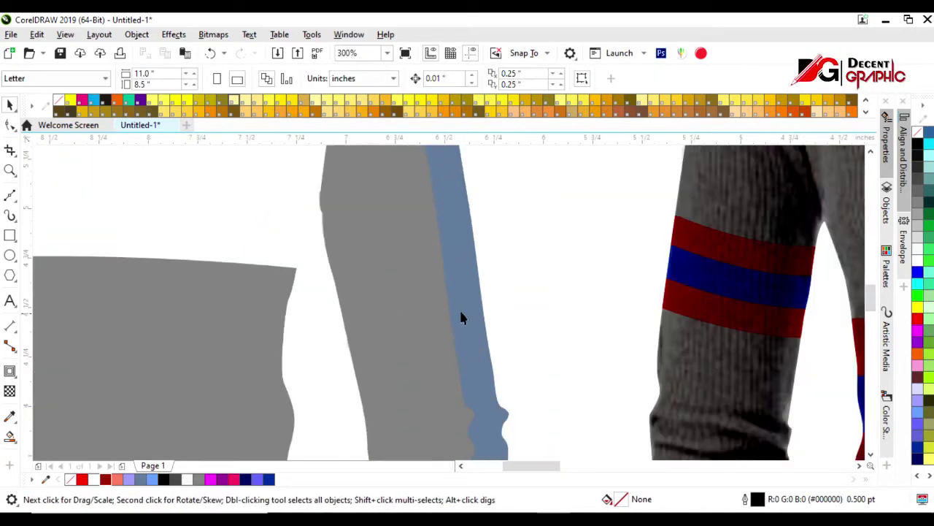
pyautogui.click(461, 317)
pyautogui.click(106, 479)
pyautogui.click(94, 479)
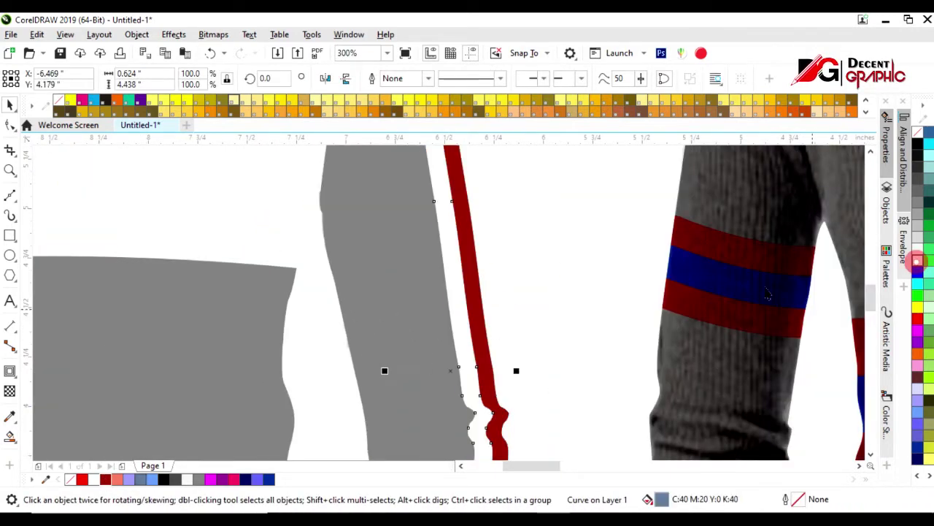
pyautogui.scroll(-3, 543, 319)
pyautogui.scroll(-1, 531, 317)
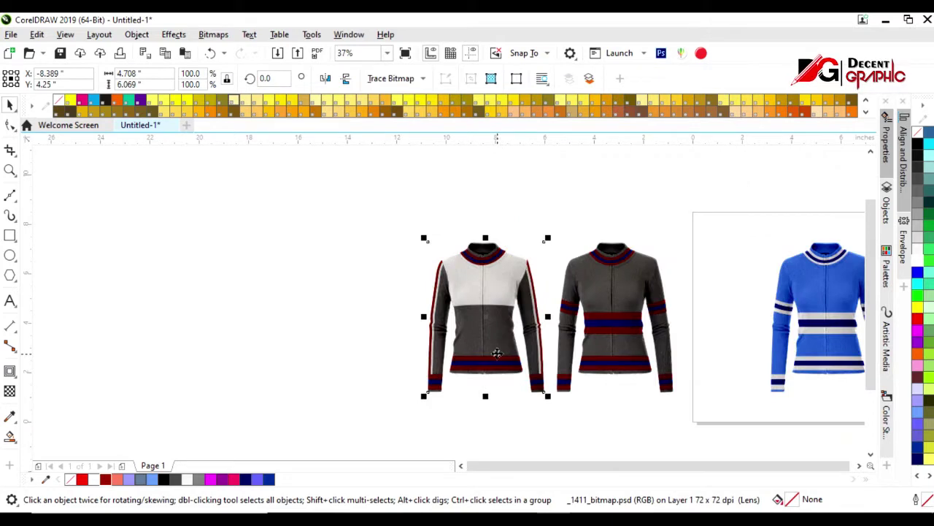
# Drag the navy blue stripes out of the collar and hem bands, then clear the selection
pyautogui.scroll(2, 513, 273)
pyautogui.click(521, 266)
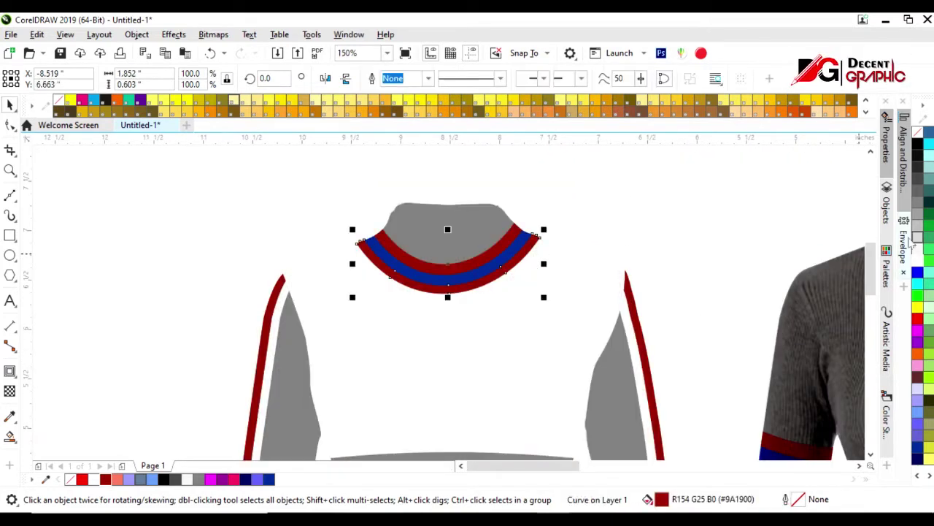
pyautogui.scroll(-1, 556, 244)
pyautogui.scroll(-1, 541, 256)
pyautogui.scroll(2, 543, 271)
pyautogui.moveTo(577, 208); pyautogui.dragTo(610, 194)
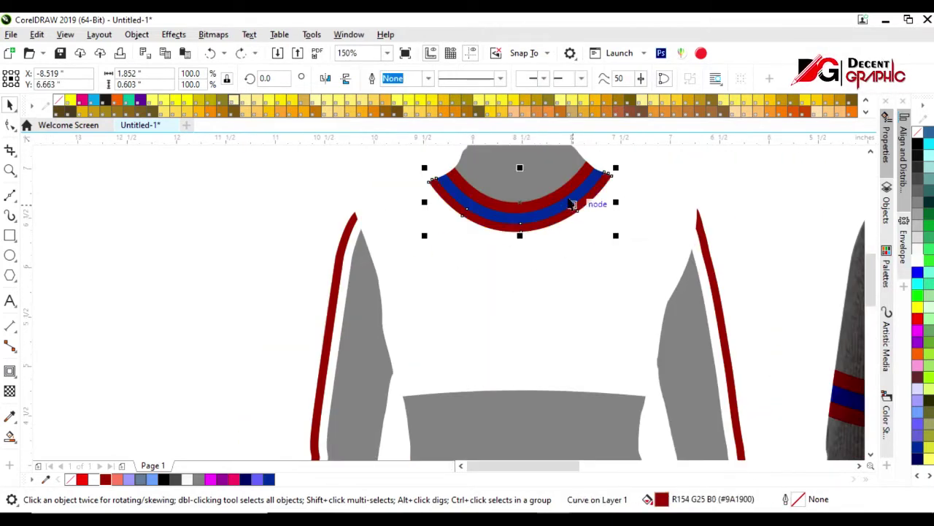
pyautogui.scroll(-2, 500, 251)
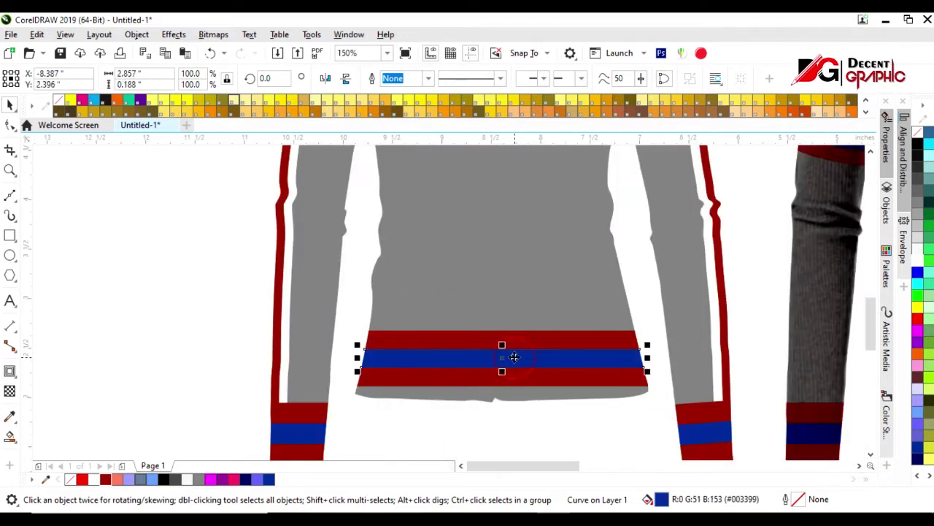
pyautogui.moveTo(514, 357); pyautogui.dragTo(724, 434)
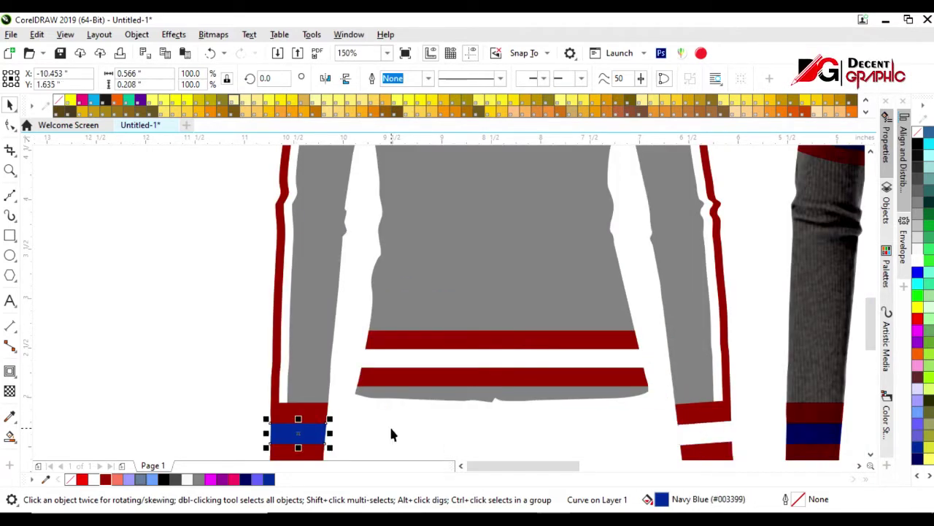
pyautogui.scroll(-2, 391, 434)
pyautogui.click(386, 319)
pyautogui.scroll(-2, 386, 319)
pyautogui.click(387, 252)
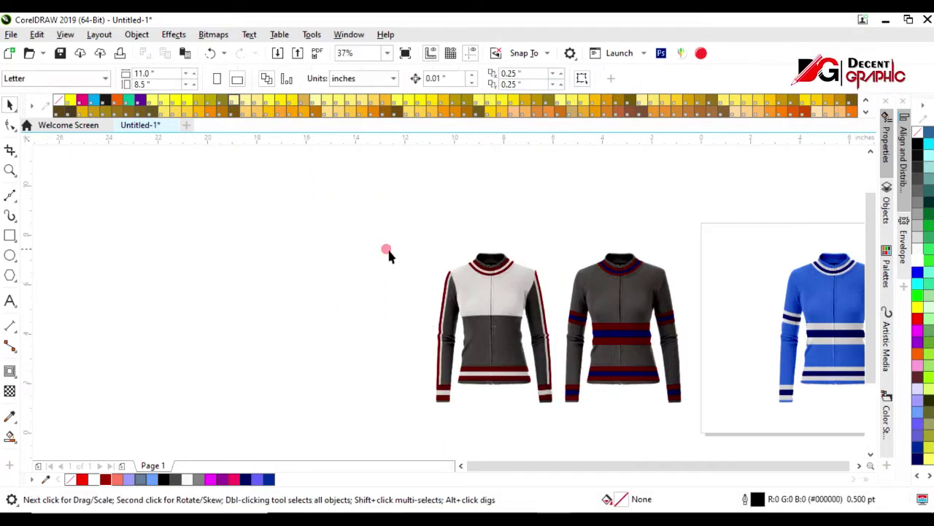
# Copy the sweater further left, send its photo back, and delete the cuff stripe pieces
pyautogui.moveTo(493, 343); pyautogui.dragTo(352, 343)
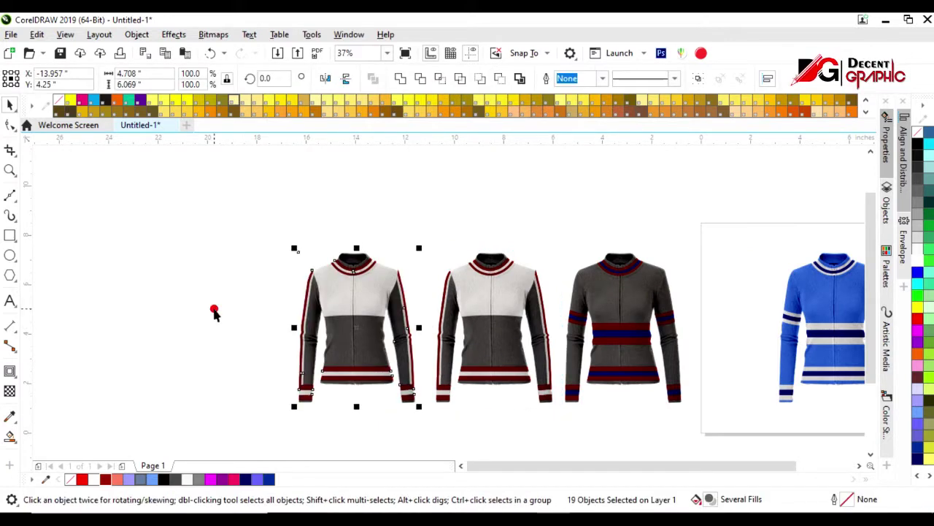
pyautogui.scroll(1, 357, 351)
pyautogui.click(266, 440)
pyautogui.press('Delete')
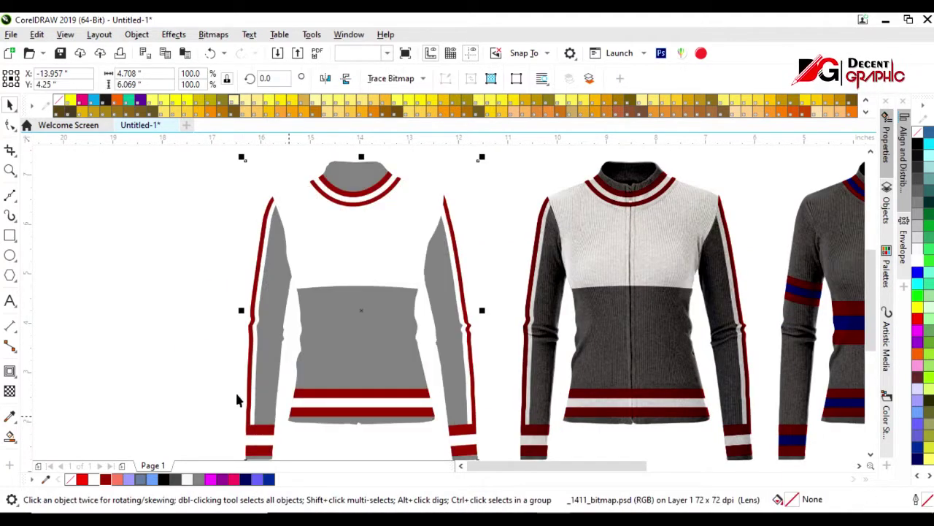
pyautogui.click(266, 439)
pyautogui.moveTo(250, 442); pyautogui.dragTo(469, 457)
pyautogui.press('Delete')
# Box the left cuff with a rectangle and Smart Fill it as a new cuff shape
pyautogui.scroll(-1, 461, 445)
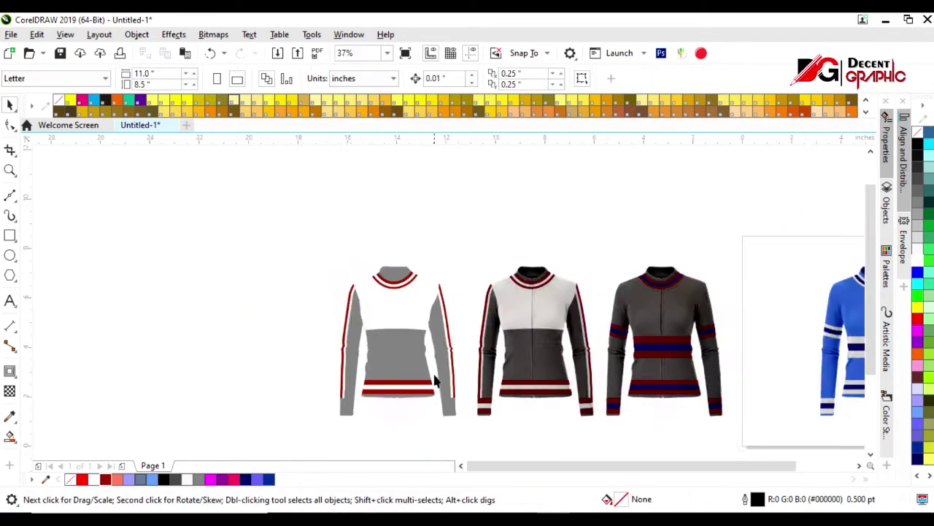
pyautogui.scroll(1, 355, 432)
pyautogui.click(10, 235)
pyautogui.moveTo(323, 371); pyautogui.dragTo(365, 420)
pyautogui.moveTo(323, 397); pyautogui.dragTo(283, 397)
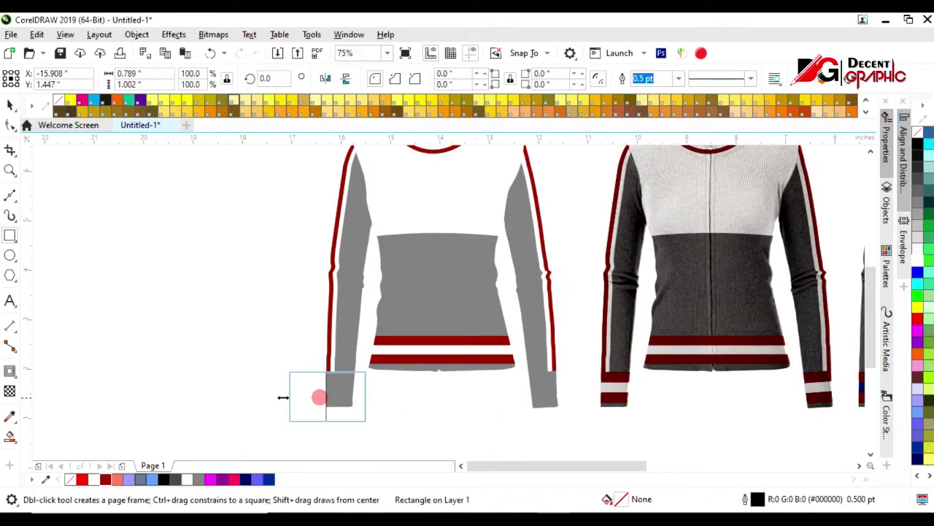
pyautogui.click(339, 386)
pyautogui.press('space')
pyautogui.click(286, 397)
pyautogui.press('Delete')
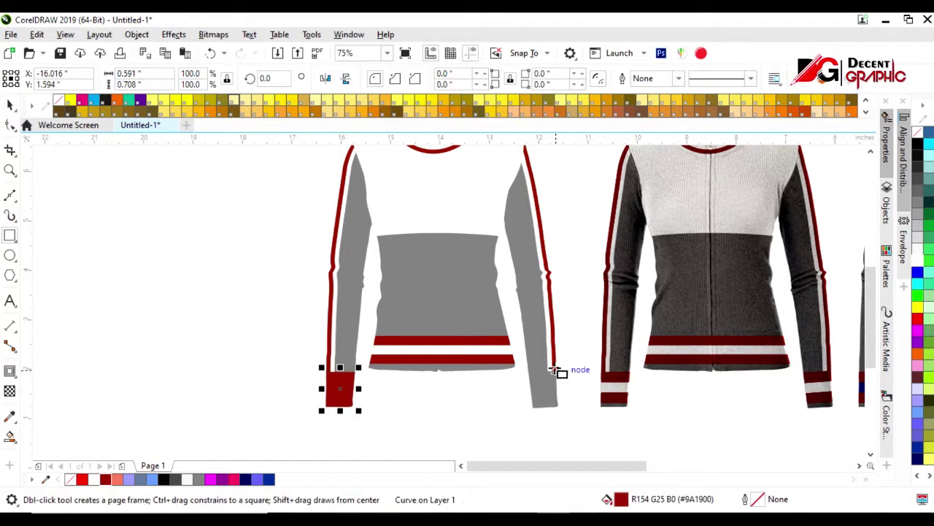
# Box the right cuff, Smart Fill it as a new shape, and remove the helper rectangle
pyautogui.moveTo(559, 366); pyautogui.dragTo(506, 429)
pyautogui.moveTo(557, 398); pyautogui.dragTo(571, 398)
pyautogui.click(9, 436)
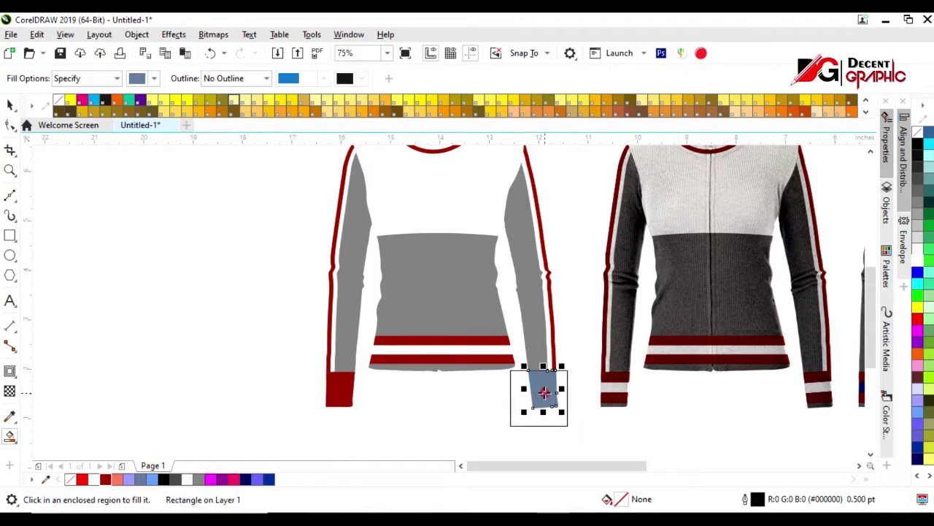
pyautogui.click(542, 385)
pyautogui.press('space')
pyautogui.press('Delete')
pyautogui.click(543, 389)
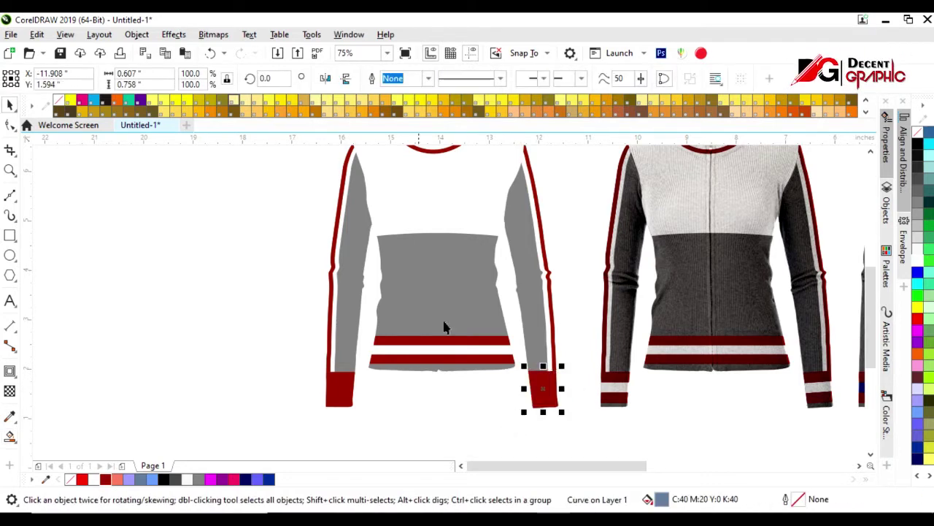
# Preview the photo in front, send it back, and fill the body and sleeves red
pyautogui.keyDown('alt'); pyautogui.click(505, 304); pyautogui.keyUp('alt')
pyautogui.hotkey('ctrl', 'Home')
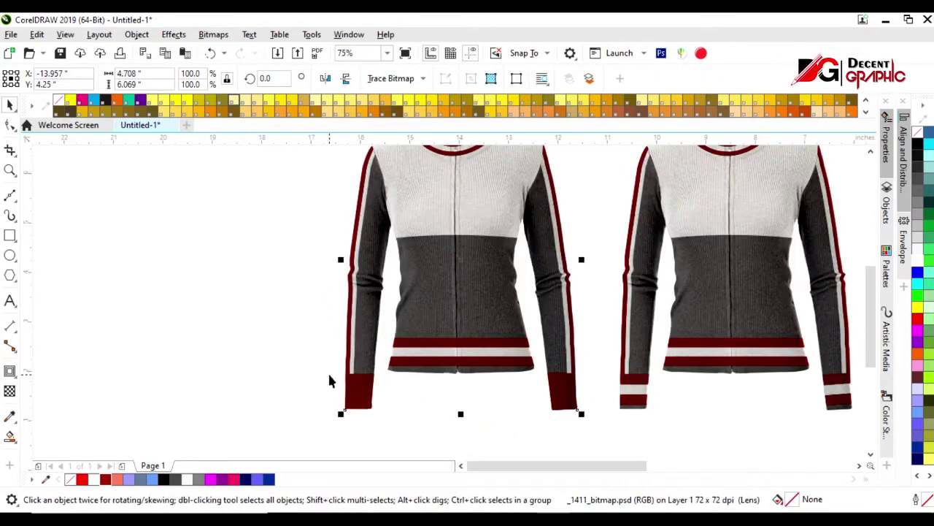
pyautogui.hotkey('ctrl', 'End')
pyautogui.click(477, 285)
pyautogui.click(923, 325)
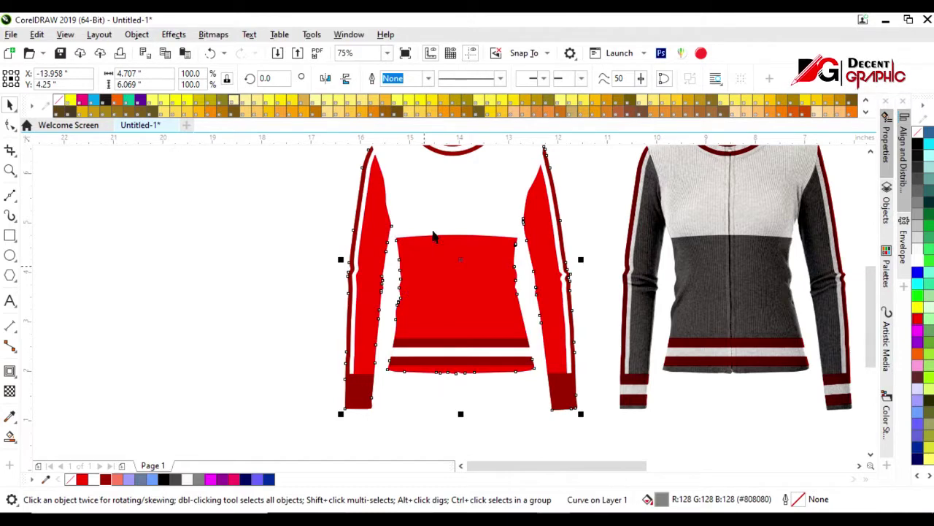
# Fill the copied sweater's white upper-body shape mid grey
pyautogui.click(440, 210)
pyautogui.click(918, 180)
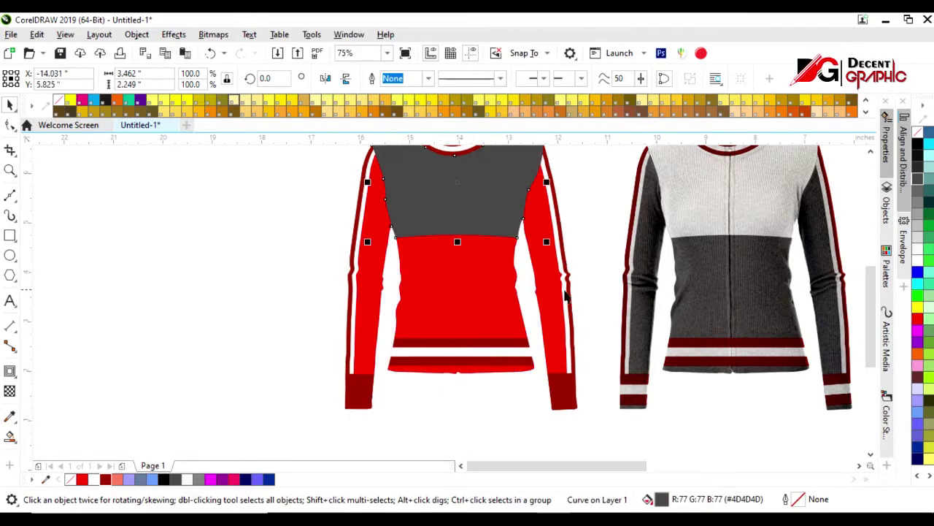
pyautogui.click(920, 194)
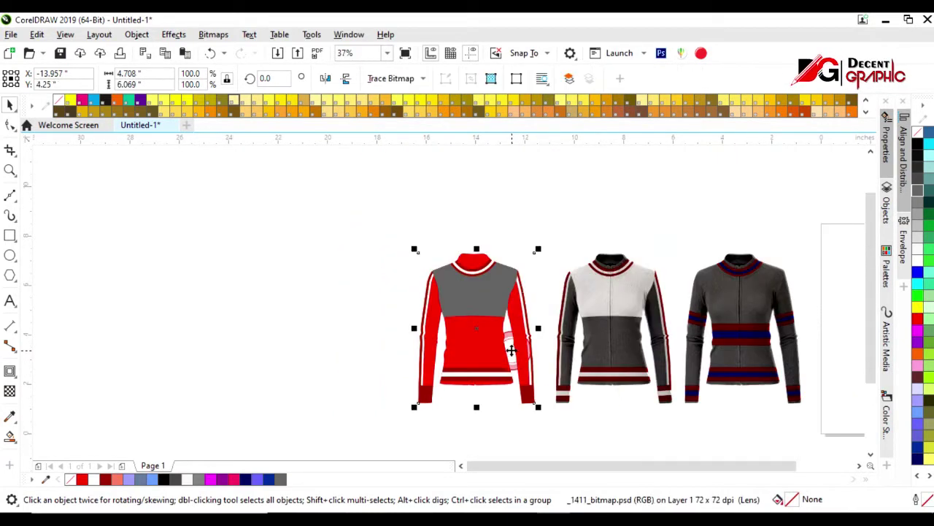
# Send the sweater photo behind the vector shapes
pyautogui.click(300, 329)
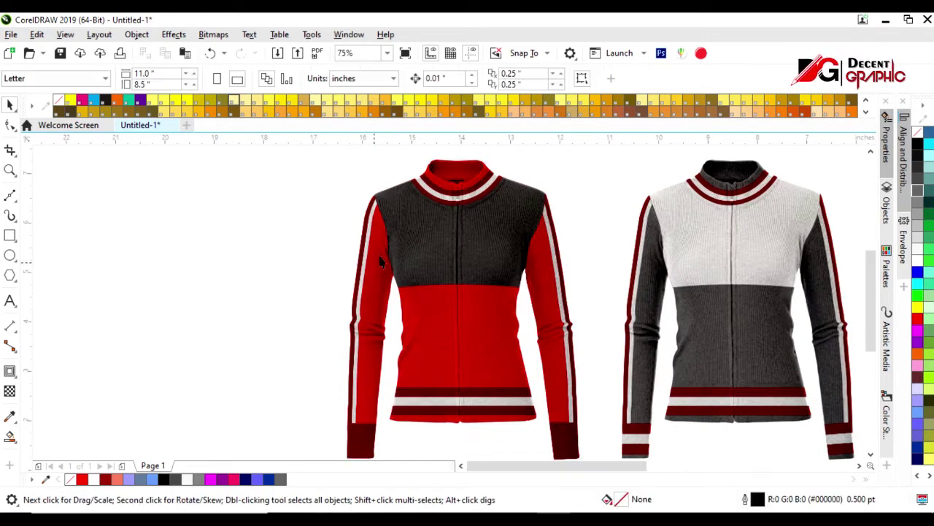
pyautogui.scroll(2, 438, 248)
pyautogui.scroll(-2, 441, 249)
pyautogui.scroll(-2, 445, 248)
pyautogui.scroll(2, 445, 249)
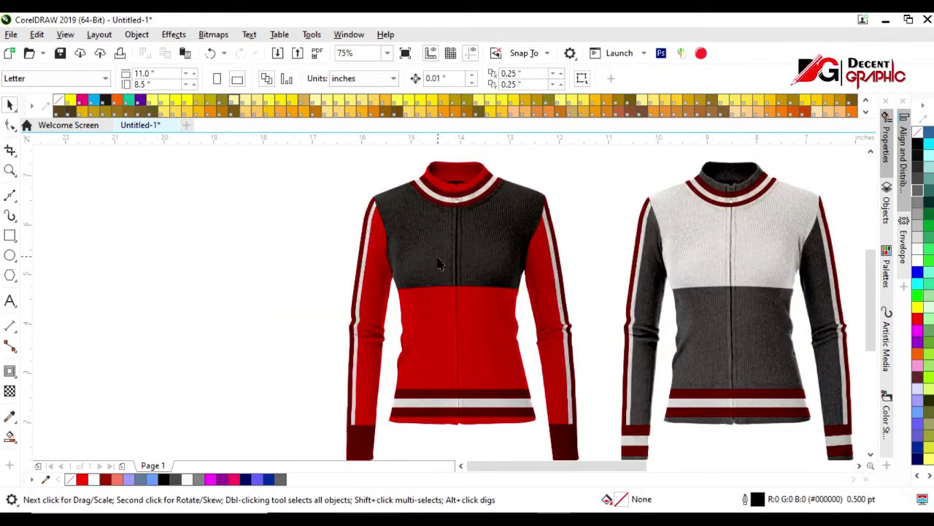
pyautogui.click(427, 397)
pyautogui.hotkey('shift', 'pagedown')
# Stretch the white hem stripe wider and taller
pyautogui.click(436, 418)
pyautogui.click(465, 409)
pyautogui.moveTo(461, 443); pyautogui.dragTo(549, 432)
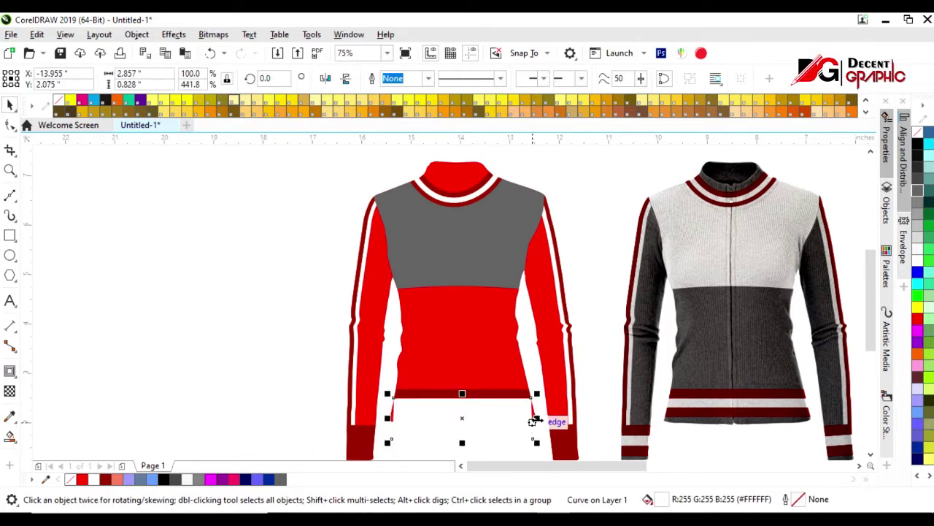
# Smart Fill the hem region and fill the new hem band dark grey
pyautogui.click(9, 435)
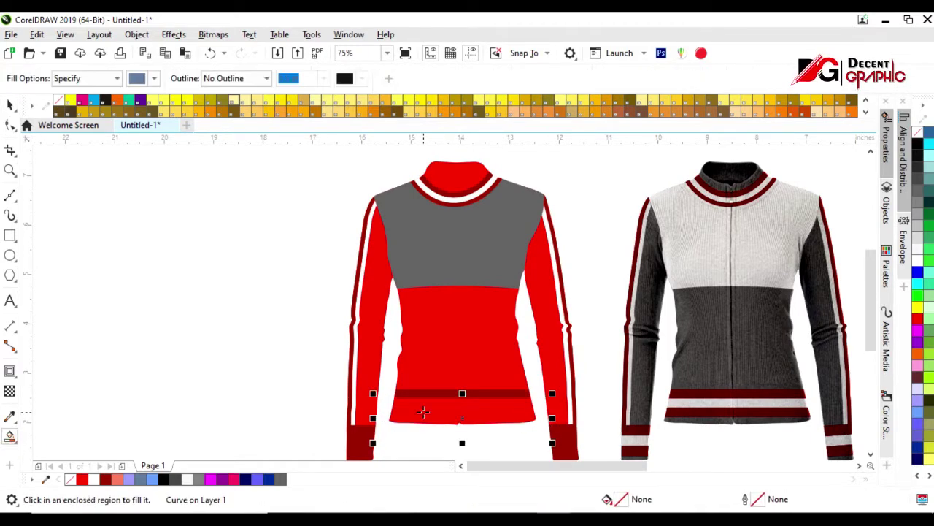
pyautogui.click(438, 412)
pyautogui.click(9, 105)
pyautogui.click(414, 431)
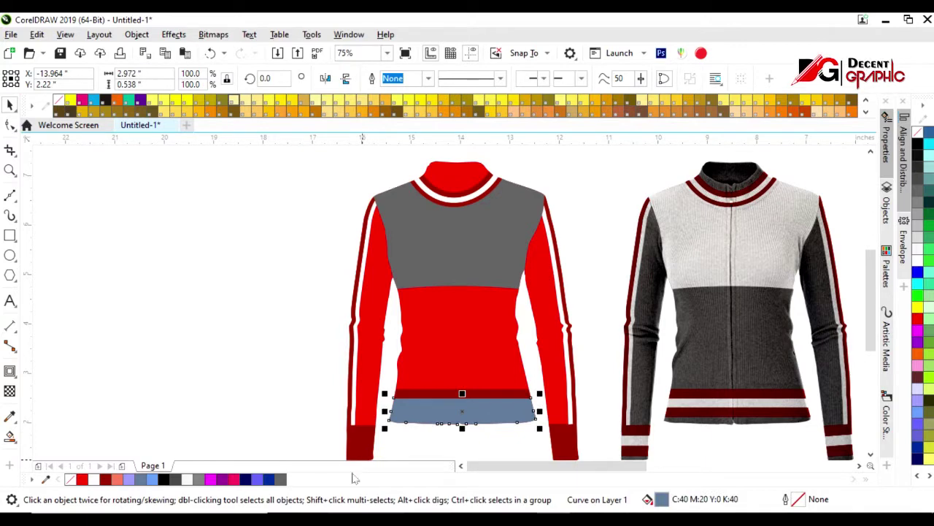
pyautogui.click(280, 479)
# Bring the sweater photo back to the front
pyautogui.keyDown('alt'); pyautogui.click(527, 355); pyautogui.keyUp('alt')
pyautogui.hotkey('shift', 'pageup')
pyautogui.scroll(3, 499, 383)
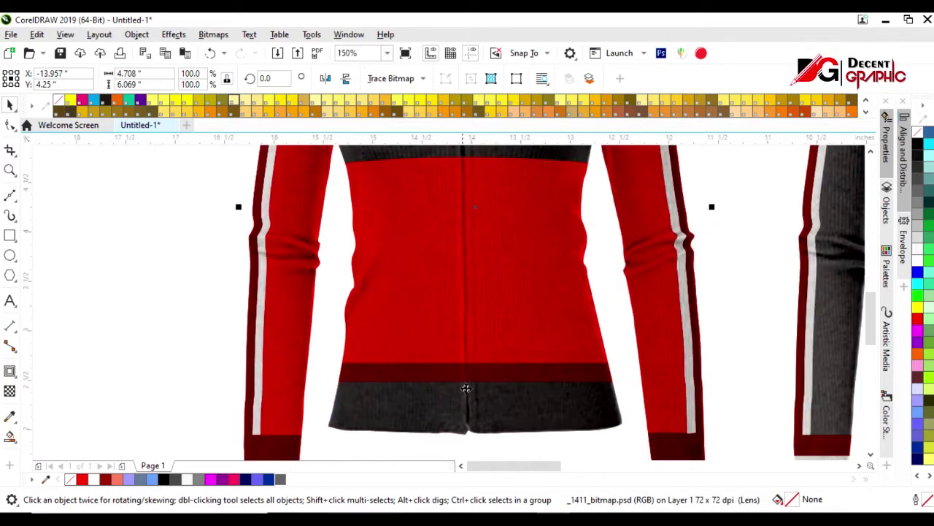
pyautogui.scroll(-3, 460, 430)
pyautogui.scroll(2, 474, 279)
# Draw a rectangle across the chest, convert it to curves and bow its edges
pyautogui.press('F6')
pyautogui.moveTo(344, 267); pyautogui.dragTo(594, 244)
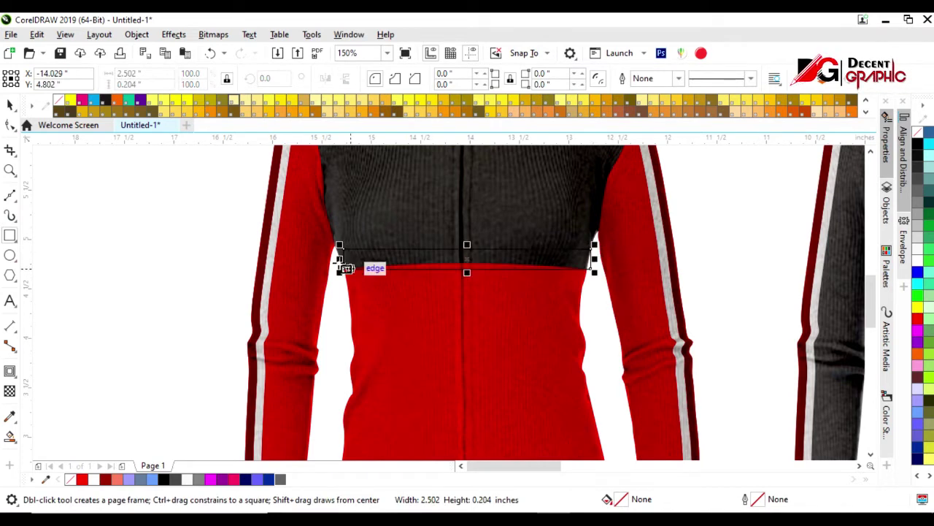
pyautogui.moveTo(344, 258); pyautogui.dragTo(326, 259)
pyautogui.click(10, 125)
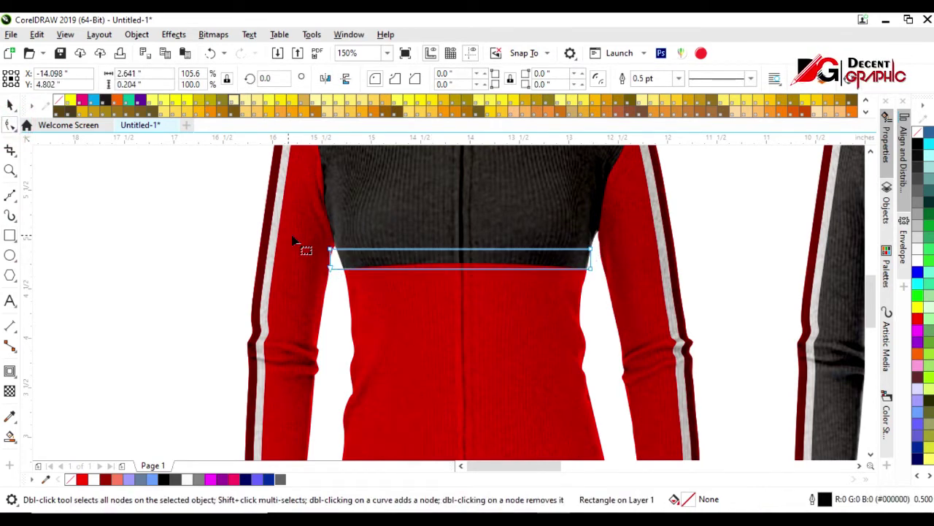
pyautogui.hotkey('ctrl', 'q')
pyautogui.scroll(2, 460, 255)
pyautogui.moveTo(472, 251); pyautogui.dragTo(467, 244)
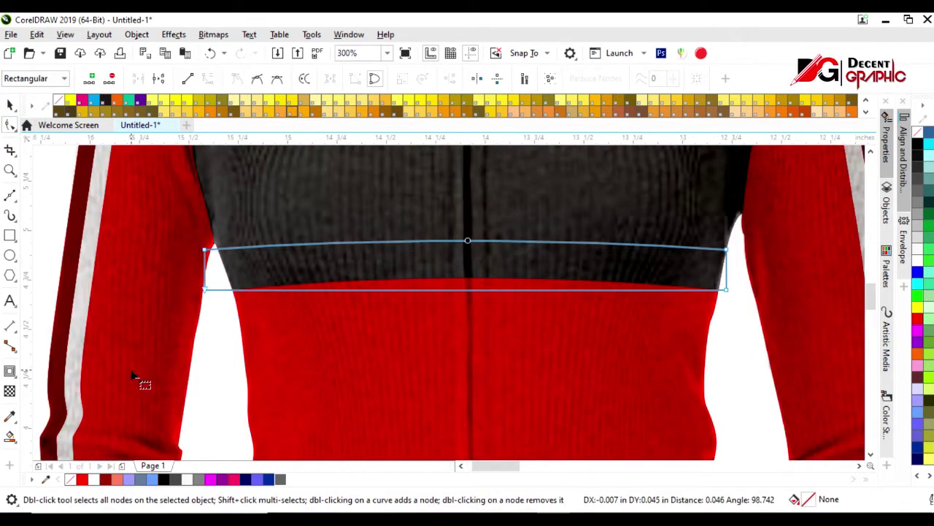
# Smart Fill the curved chest band and fill it dark red
pyautogui.click(377, 270)
pyautogui.press('space')
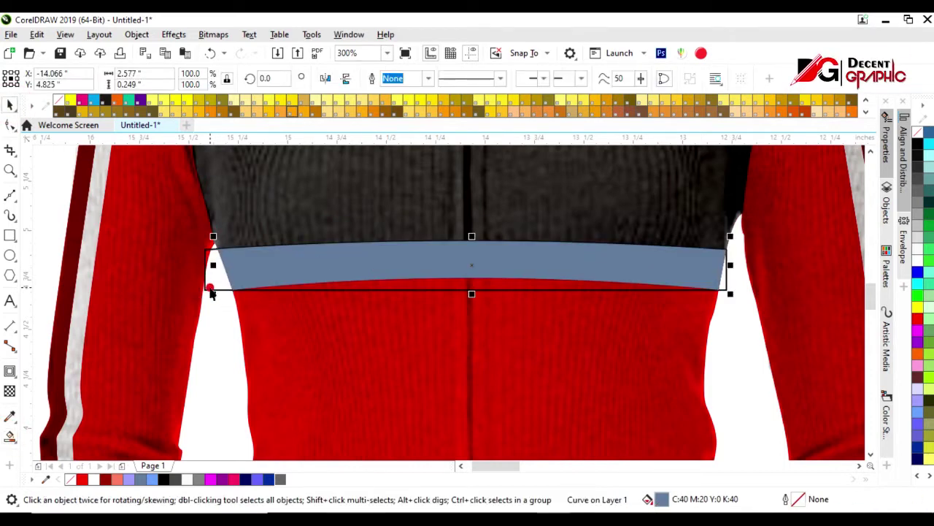
pyautogui.click(106, 479)
pyautogui.scroll(-2, 547, 313)
pyautogui.click(620, 334)
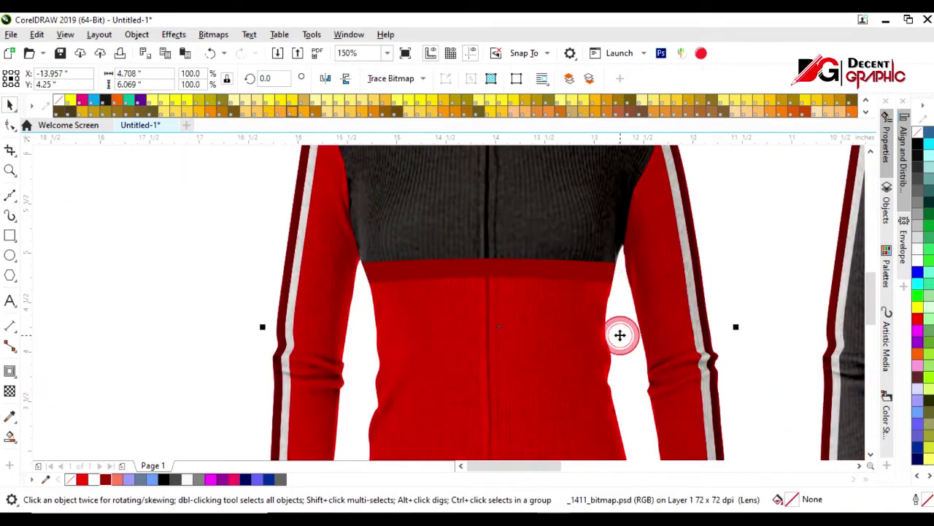
pyautogui.scroll(-2, 551, 335)
pyautogui.scroll(-1, 535, 319)
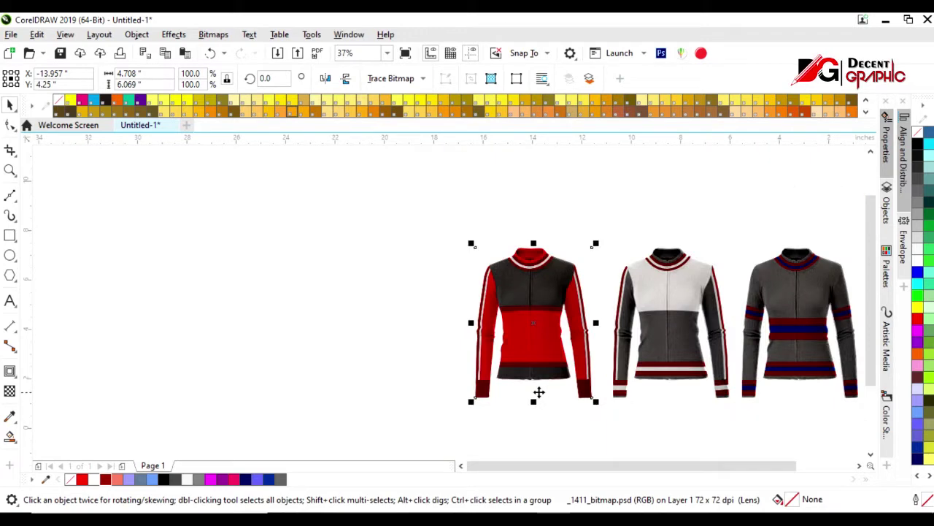
# Marquee-select both cuffs and fill them dark grey
pyautogui.scroll(1, 538, 390)
pyautogui.click(372, 365)
pyautogui.moveTo(294, 358); pyautogui.dragTo(697, 451)
pyautogui.click(282, 480)
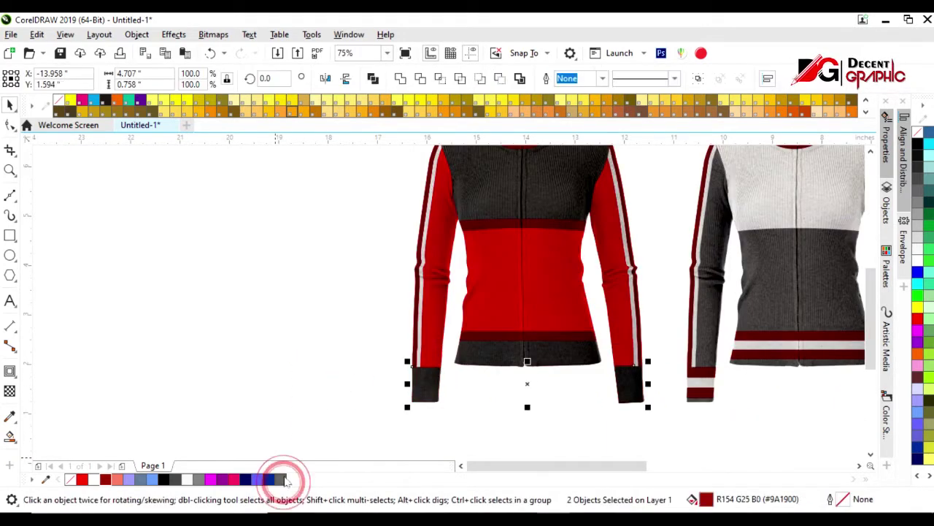
pyautogui.click(391, 400)
# Duplicate the whole red sweater below the original
pyautogui.scroll(-1, 391, 400)
pyautogui.moveTo(348, 418); pyautogui.dragTo(349, 416)
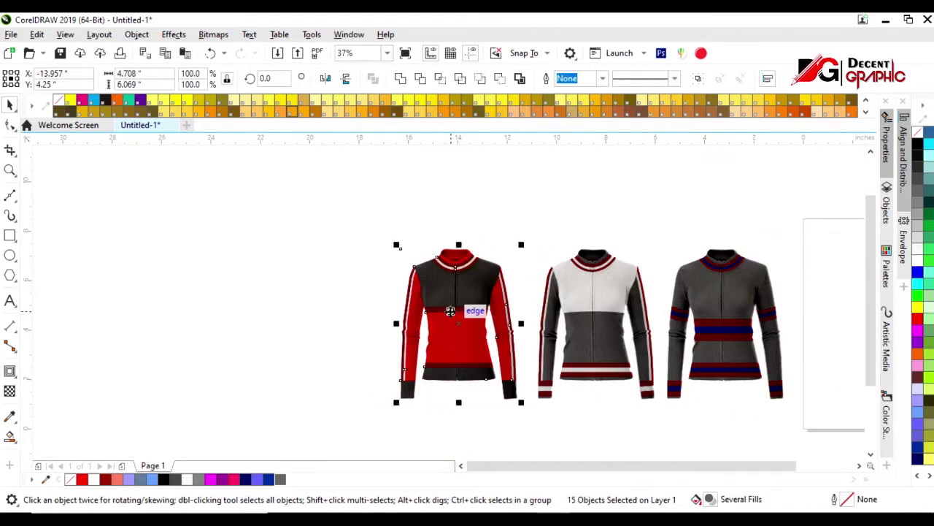
pyautogui.moveTo(424, 250); pyautogui.dragTo(424, 409)
pyautogui.scroll(-2, 424, 409)
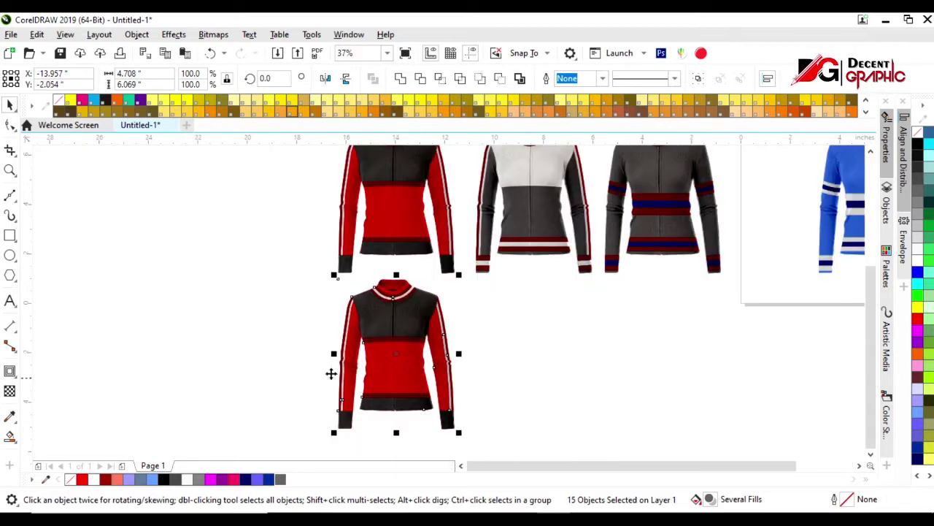
pyautogui.press('Escape')
# Recolour the lower copy's upper chest, bottom band and body orange
pyautogui.click(374, 361)
pyautogui.click(280, 478)
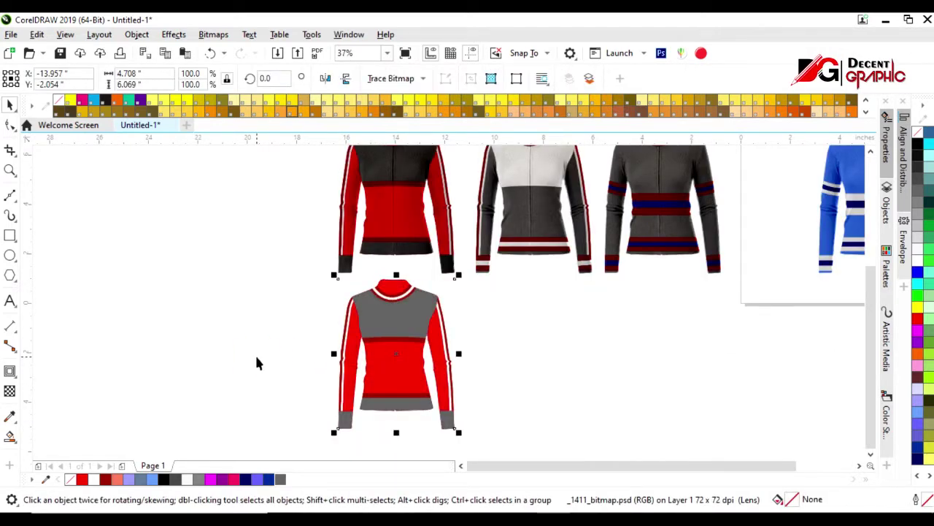
pyautogui.click(415, 326)
pyautogui.click(859, 365)
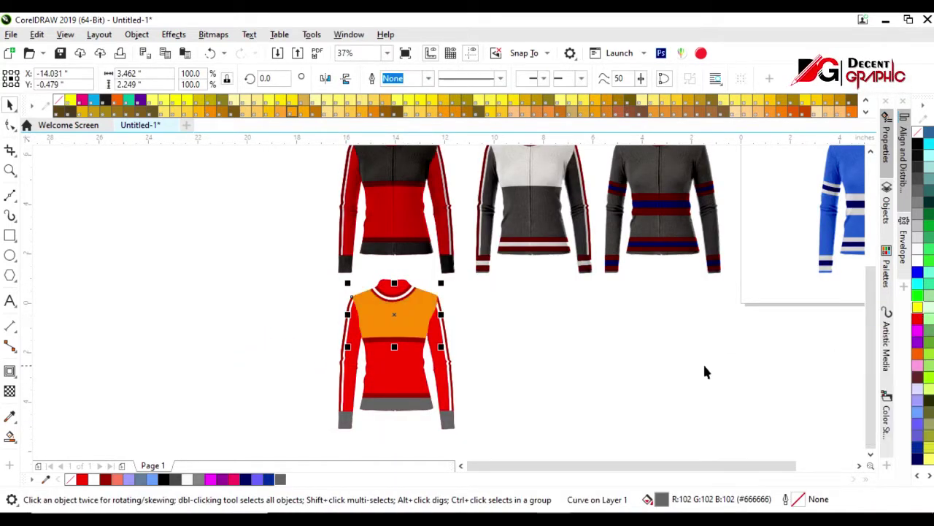
pyautogui.click(291, 479)
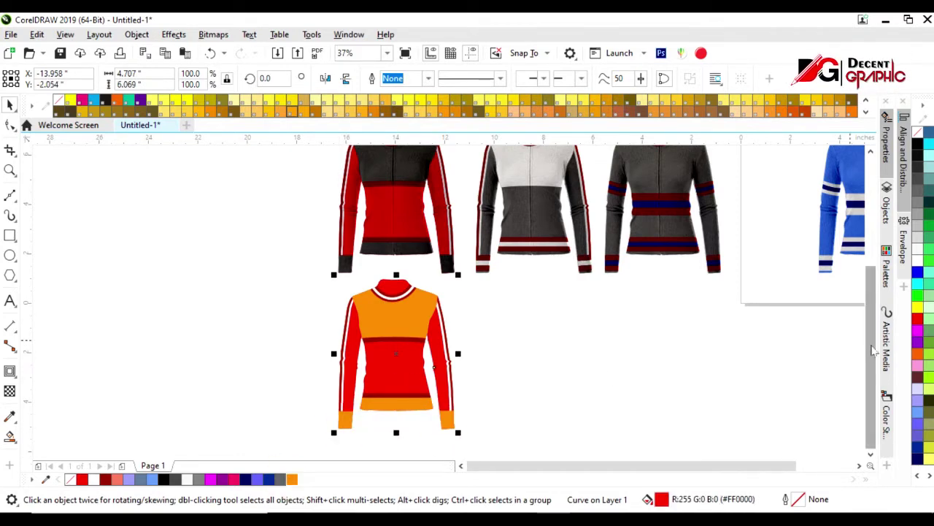
pyautogui.click(919, 356)
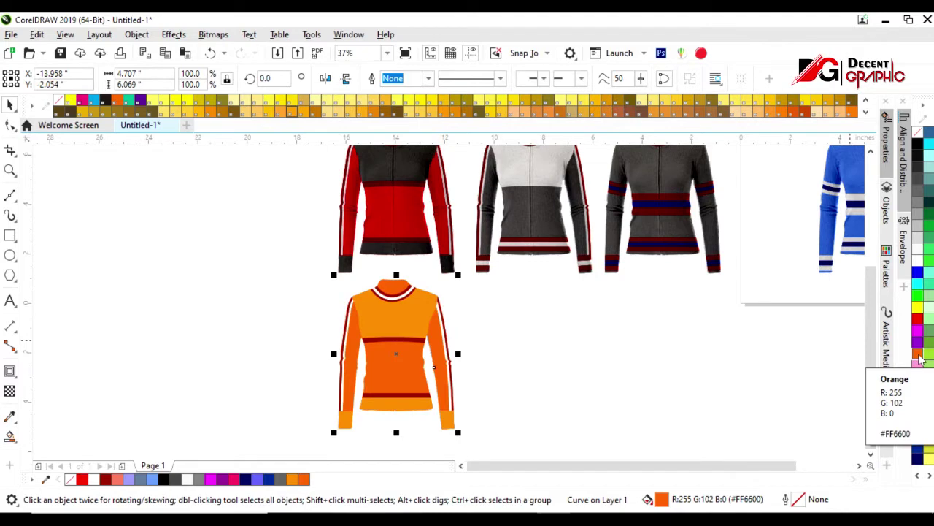
# Duplicate the orange sweater to its right
pyautogui.click(430, 372)
pyautogui.scroll(2, 450, 362)
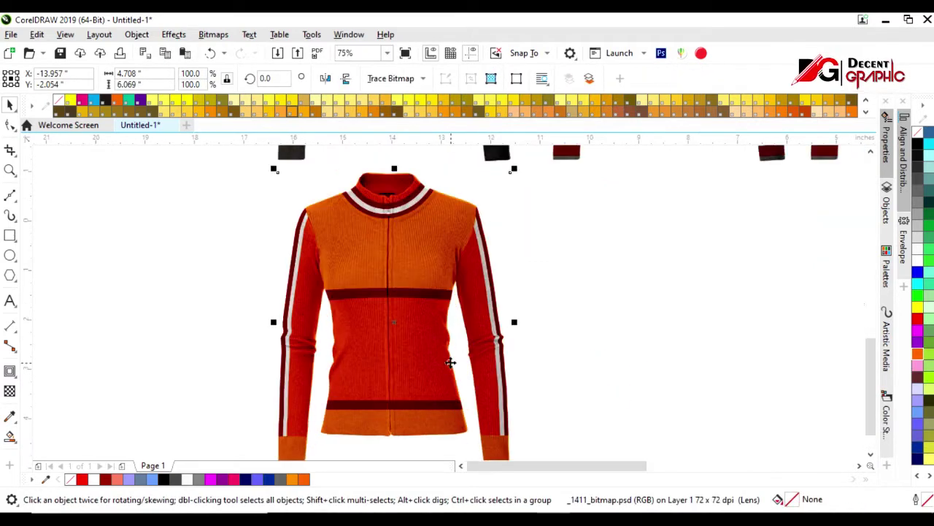
pyautogui.scroll(-2, 459, 348)
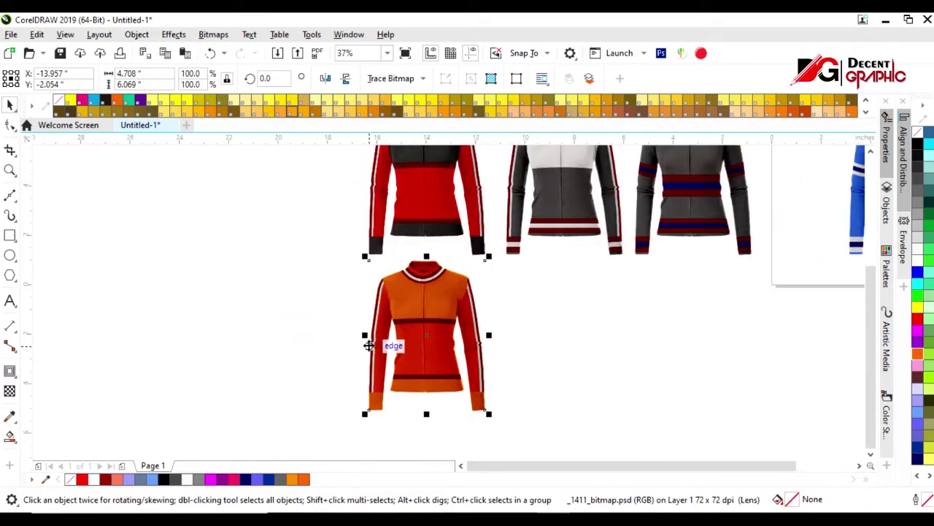
pyautogui.moveTo(381, 352); pyautogui.dragTo(515, 408)
# Place a copy of the orange sweater to the right and delete its dark chest stripe
pyautogui.moveTo(421, 333); pyautogui.dragTo(574, 333)
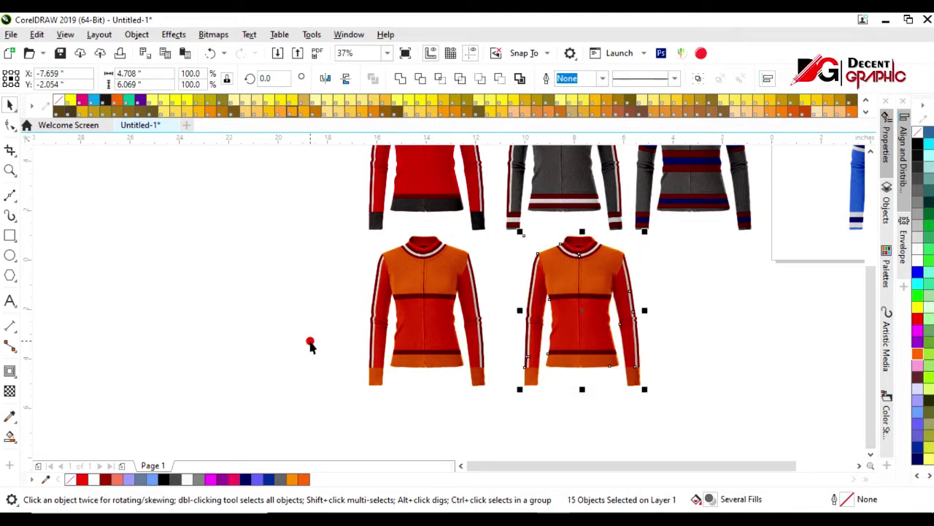
pyautogui.click(309, 340)
pyautogui.click(604, 334)
pyautogui.scroll(4, 598, 343)
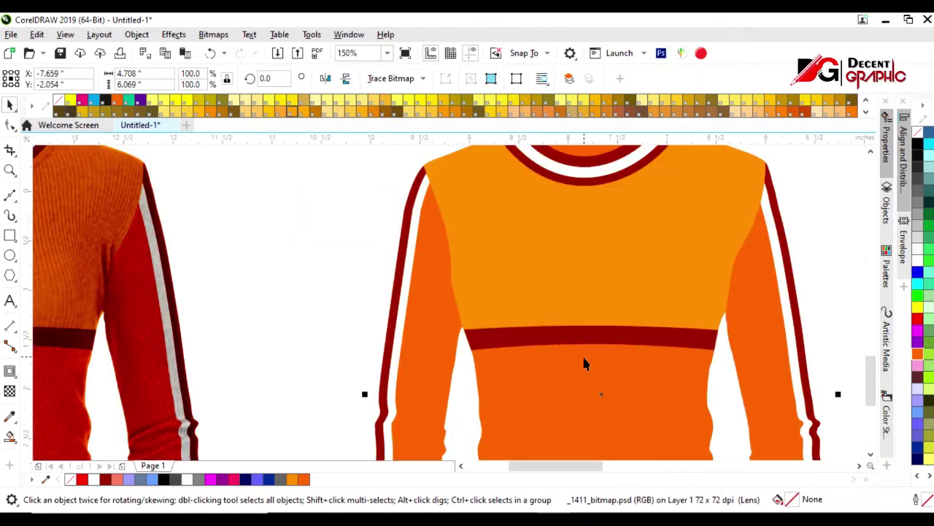
pyautogui.keyDown('ctrl'); pyautogui.click(584, 334); pyautogui.keyUp('ctrl')
pyautogui.press('Delete')
# Delete the copy's upper chest panel, both sleeve stripes and remaining stripe pieces
pyautogui.press('Delete')
pyautogui.click(402, 292)
pyautogui.press('Delete')
pyautogui.click(752, 274)
pyautogui.press('Delete')
pyautogui.scroll(-3, 623, 212)
pyautogui.scroll(2, 623, 211)
pyautogui.click(615, 328)
pyautogui.press('Delete')
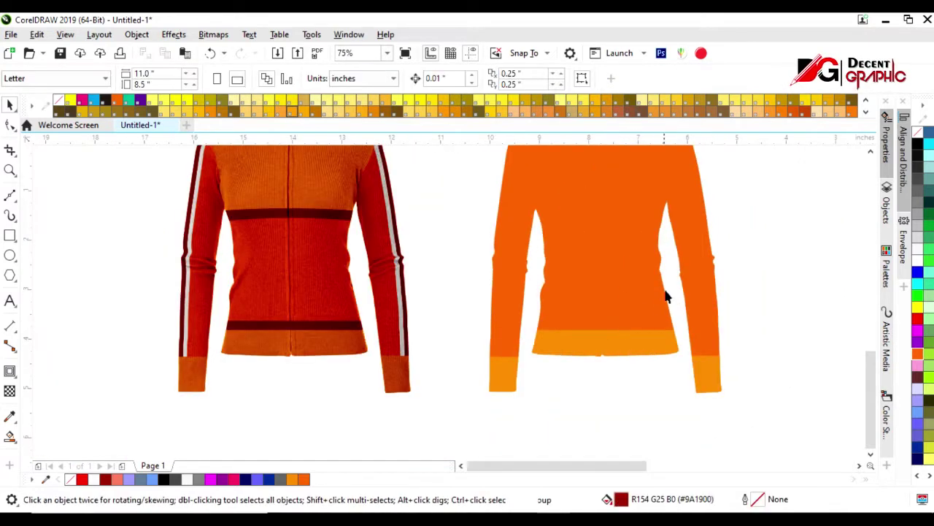
# Recolour the body purple and the waistband and cuffs dark purple
pyautogui.click(668, 294)
pyautogui.click(930, 399)
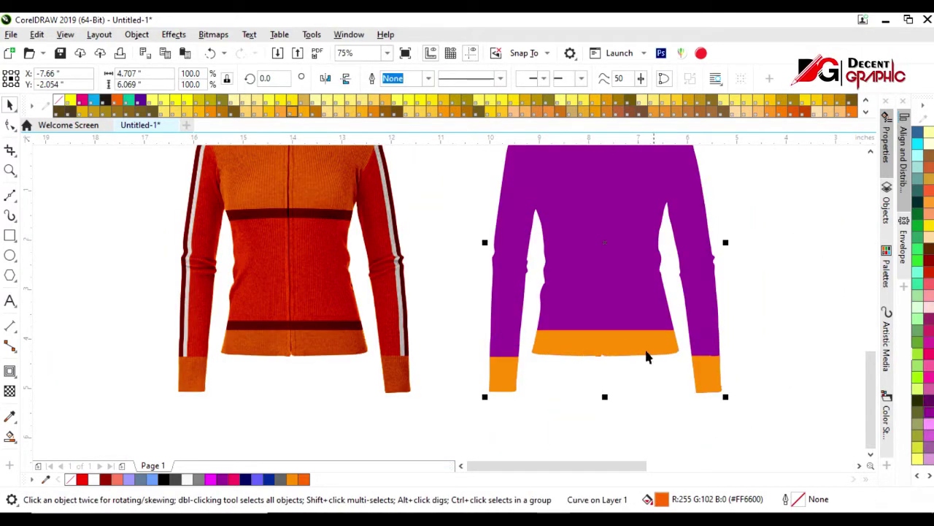
pyautogui.click(929, 401)
pyautogui.click(689, 387)
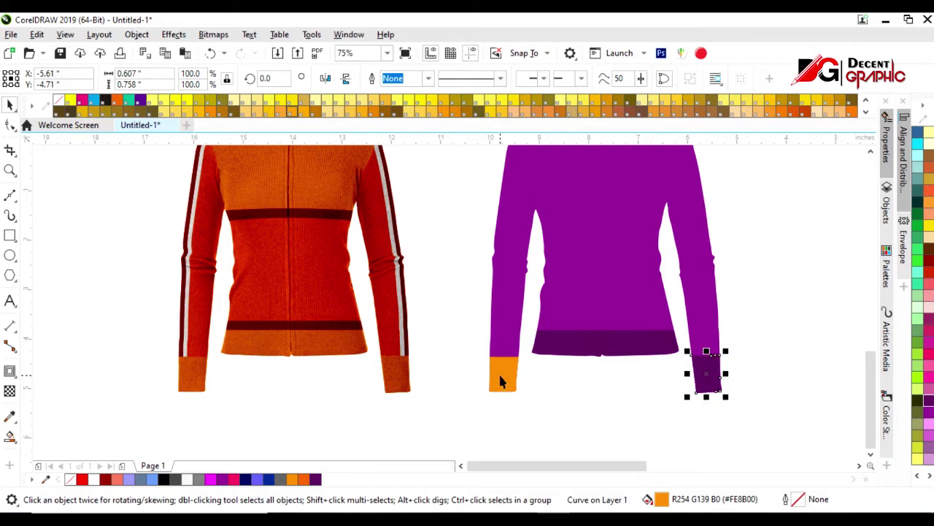
pyautogui.click(501, 380)
pyautogui.scroll(-2, 618, 329)
pyautogui.scroll(4, 601, 283)
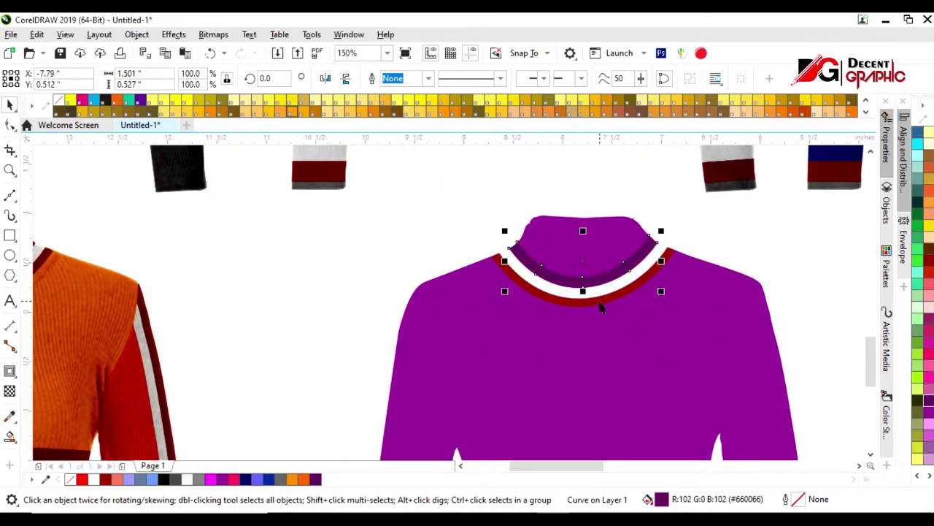
# Make the inner collar dark purple and select the whole purple sweater
pyautogui.click(616, 292)
pyautogui.scroll(-3, 615, 292)
pyautogui.click(663, 411)
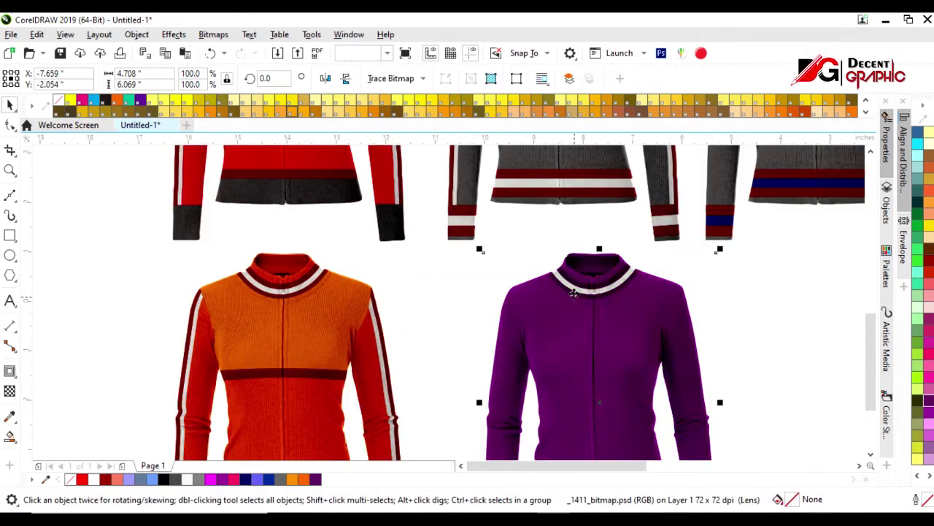
pyautogui.scroll(-2, 574, 292)
pyautogui.scroll(2, 598, 403)
pyautogui.scroll(2, 558, 400)
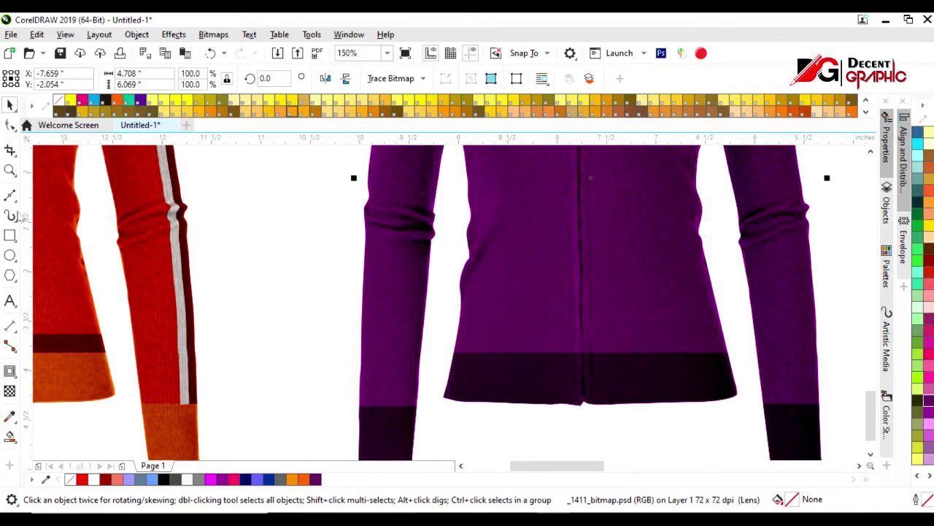
# Draw a Bézier line along the waistband and give it an 8 pt outline
pyautogui.press('F5')
pyautogui.click(438, 373)
pyautogui.moveTo(744, 372); pyautogui.dragTo(836, 358)
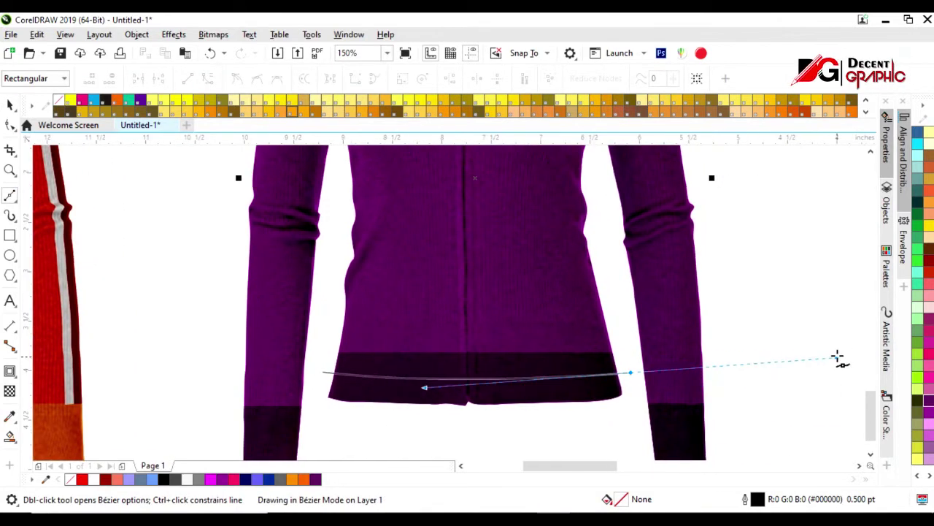
pyautogui.click(10, 104)
pyautogui.click(428, 78)
pyautogui.click(406, 187)
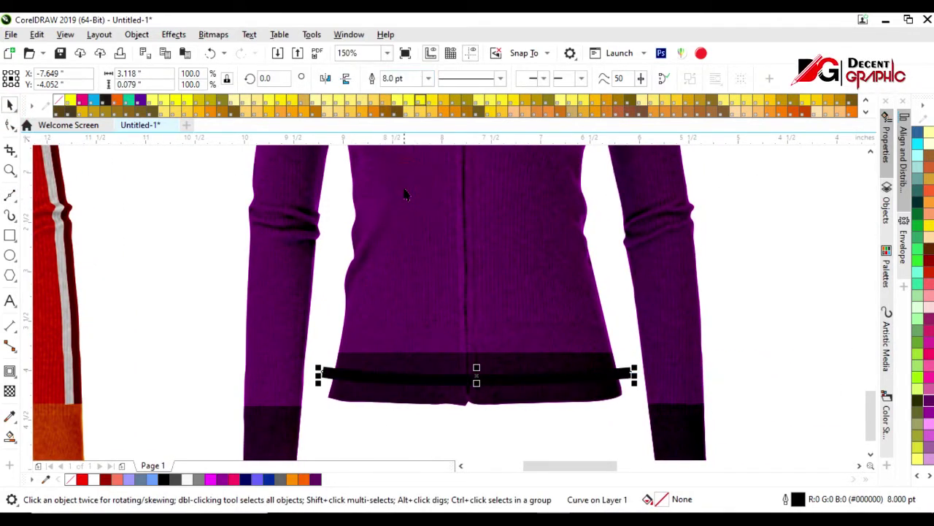
pyautogui.press('F10')
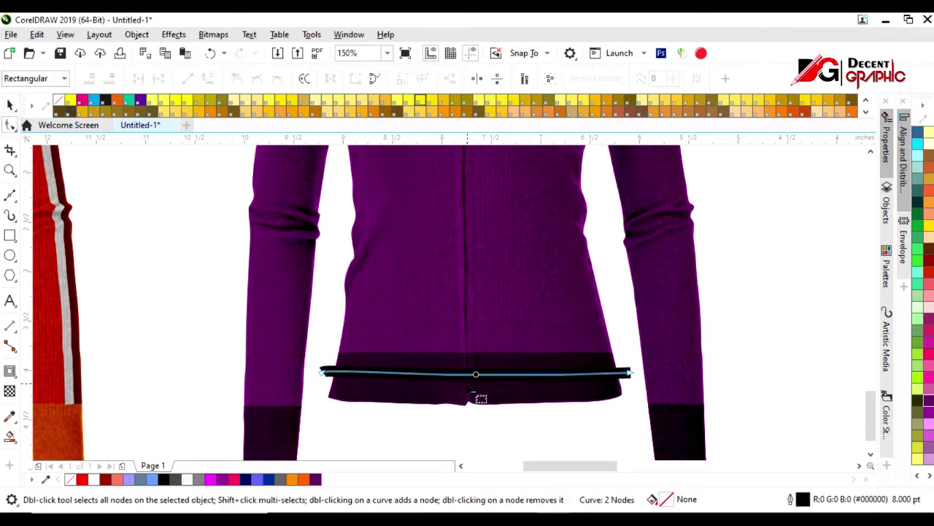
pyautogui.click(8, 104)
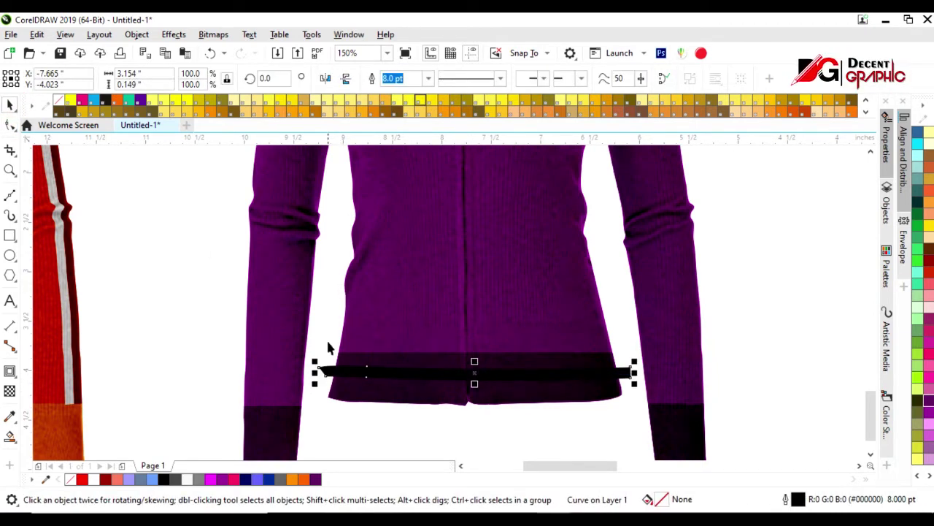
# Convert the waistband line to an object, Smart Fill the strip and make it white
pyautogui.rightClick(69, 478)
pyautogui.click(10, 436)
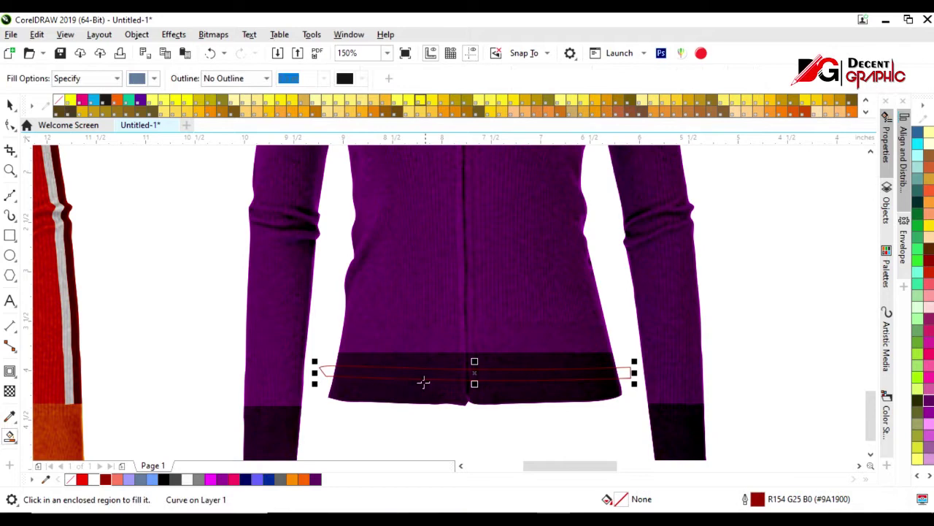
pyautogui.click(409, 374)
pyautogui.press('space')
pyautogui.click(919, 475)
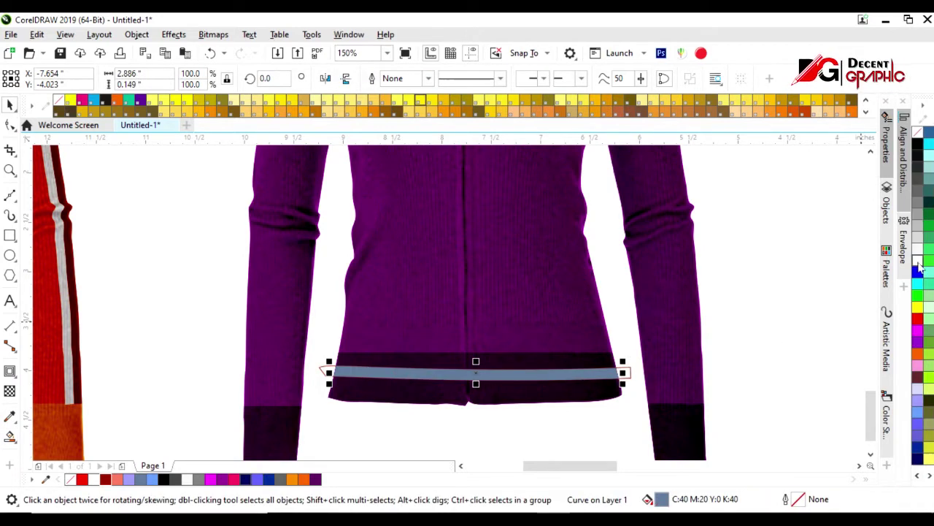
pyautogui.click(920, 265)
pyautogui.scroll(-2, 595, 392)
pyautogui.scroll(2, 613, 422)
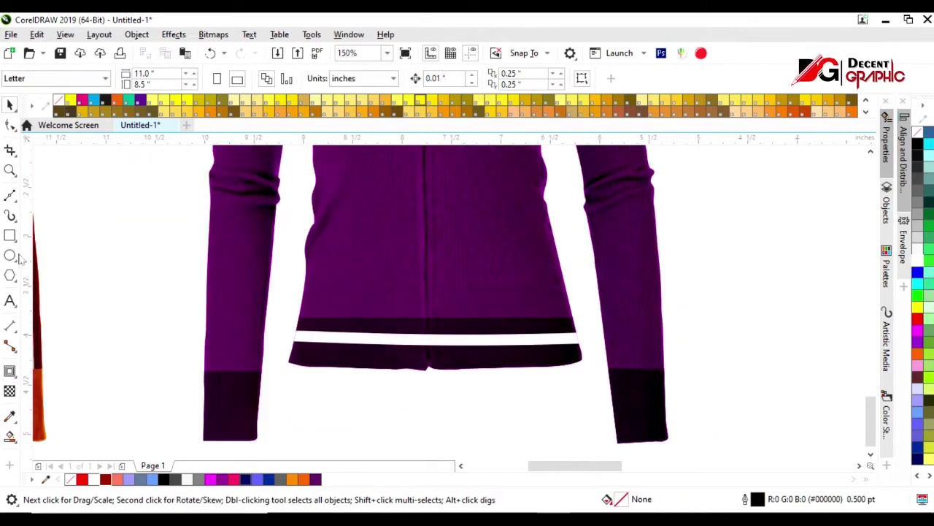
# Draw a line across the right cuff with an 8 pt width
pyautogui.click(10, 196)
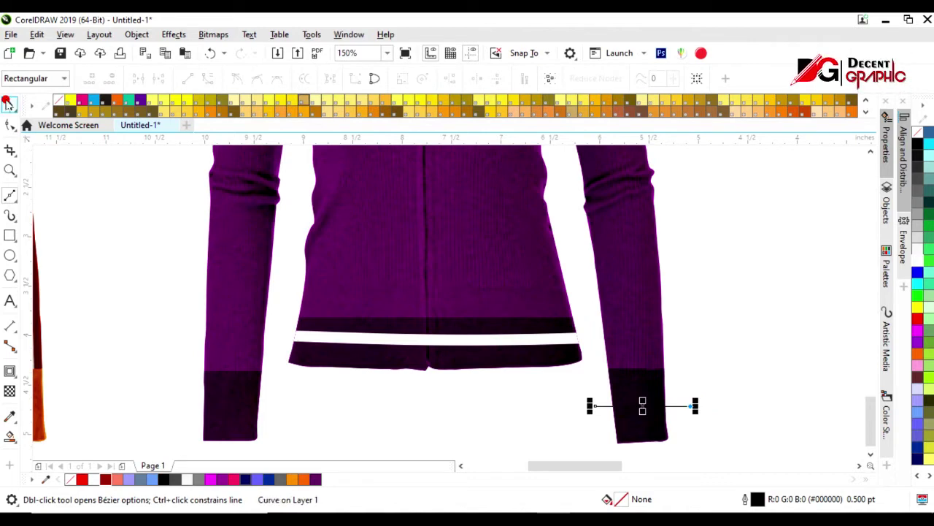
pyautogui.click(8, 102)
pyautogui.click(392, 78)
pyautogui.write('8')
pyautogui.press('Return')
pyautogui.click(430, 78)
pyautogui.click(398, 203)
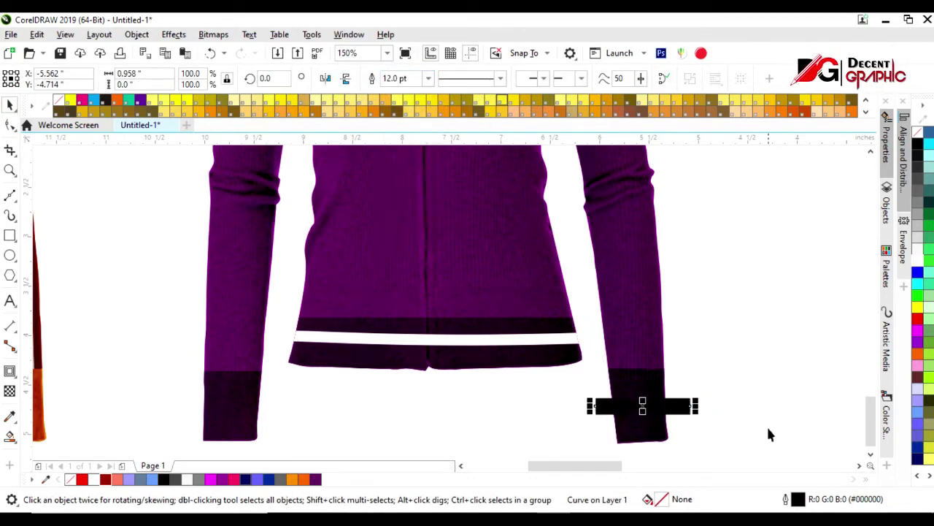
# Smart Fill the right cuff band and mirror a copy onto the left cuff
pyautogui.click(11, 436)
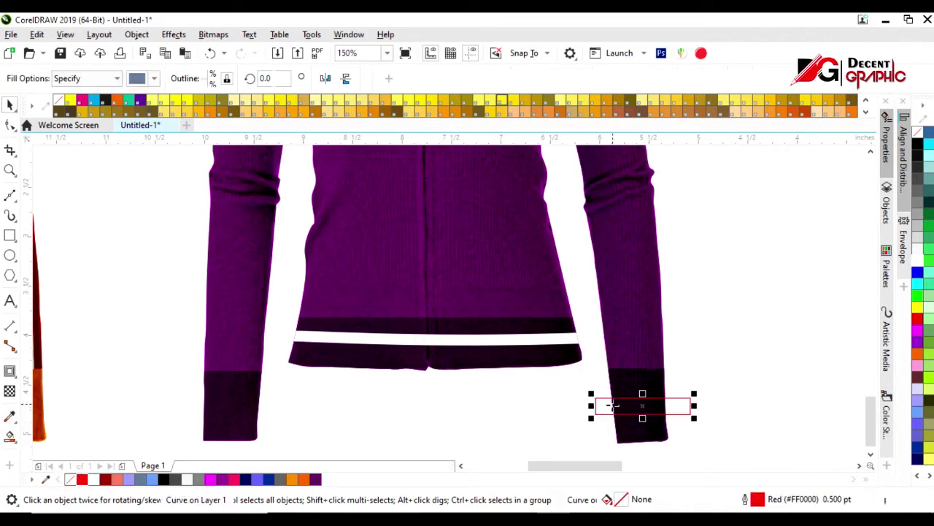
pyautogui.click(642, 406)
pyautogui.press('space')
pyautogui.moveTo(693, 406); pyautogui.dragTo(203, 428)
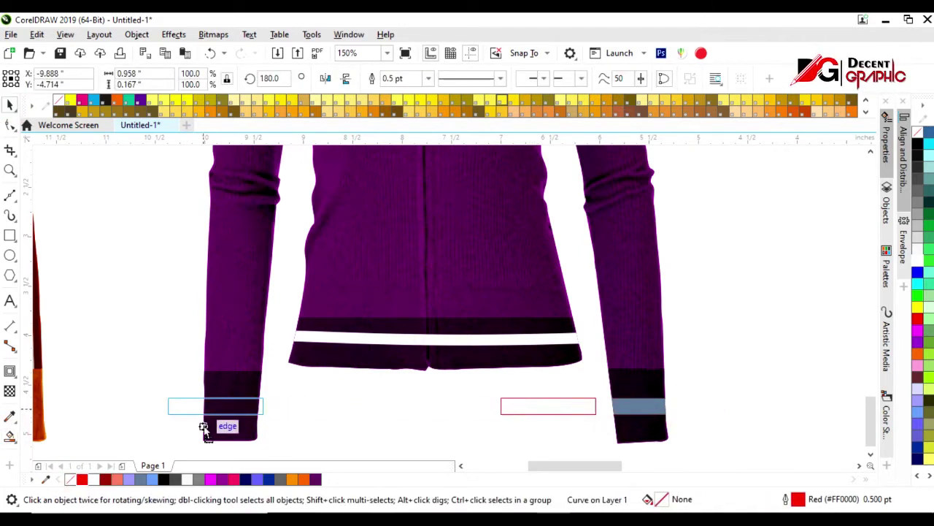
# Fill both cuff bands white
pyautogui.click(10, 436)
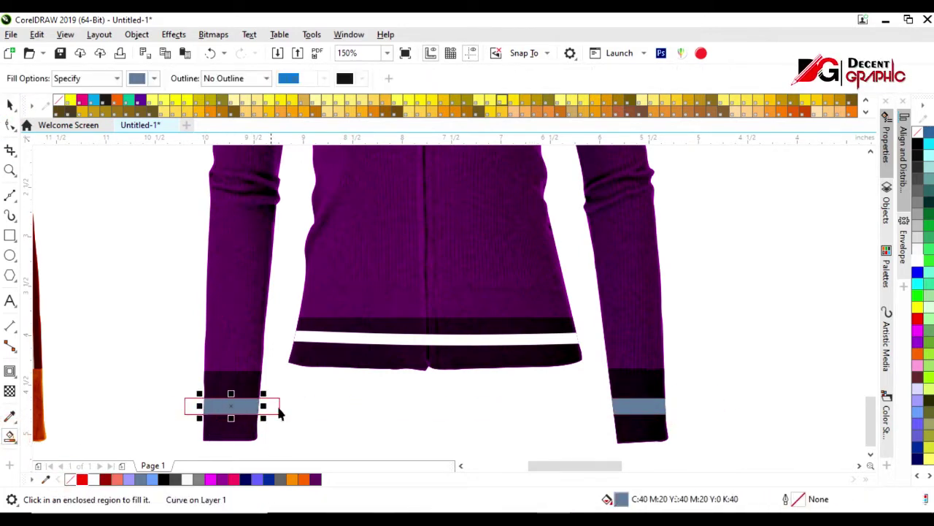
pyautogui.press('space')
pyautogui.click(638, 406)
pyautogui.click(918, 257)
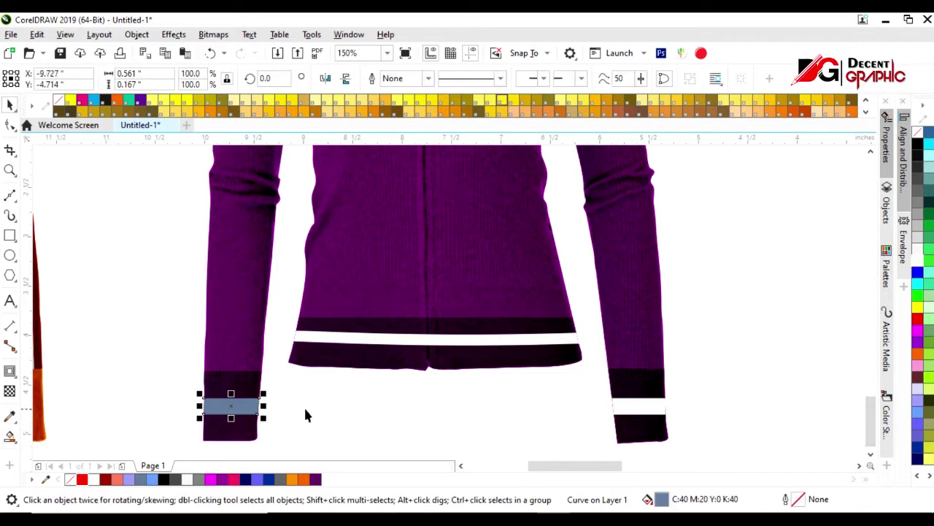
pyautogui.hotkey('ctrl', 'r')
pyautogui.scroll(-3, 457, 402)
pyautogui.click(475, 351)
pyautogui.scroll(-2, 473, 351)
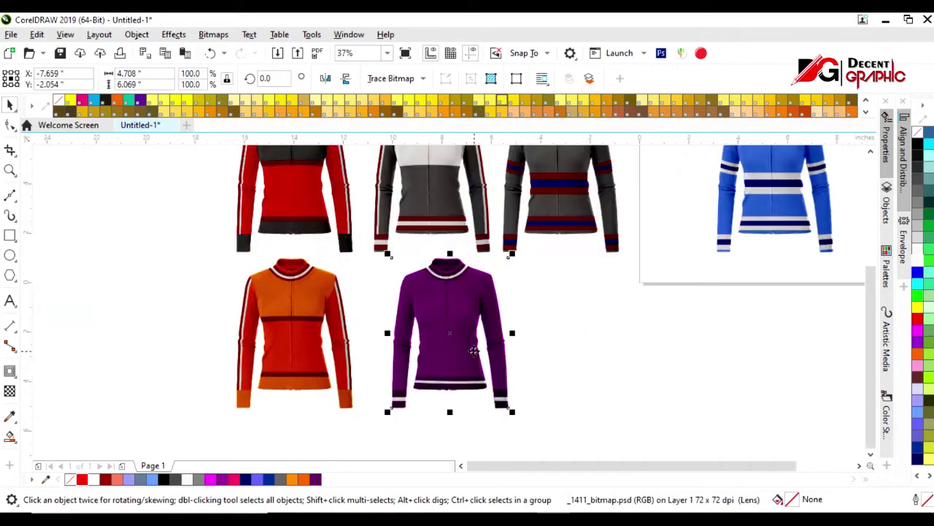
# Draw a rectangle across the purple sweater and tilt it diagonally
pyautogui.scroll(2, 474, 351)
pyautogui.scroll(-2, 458, 354)
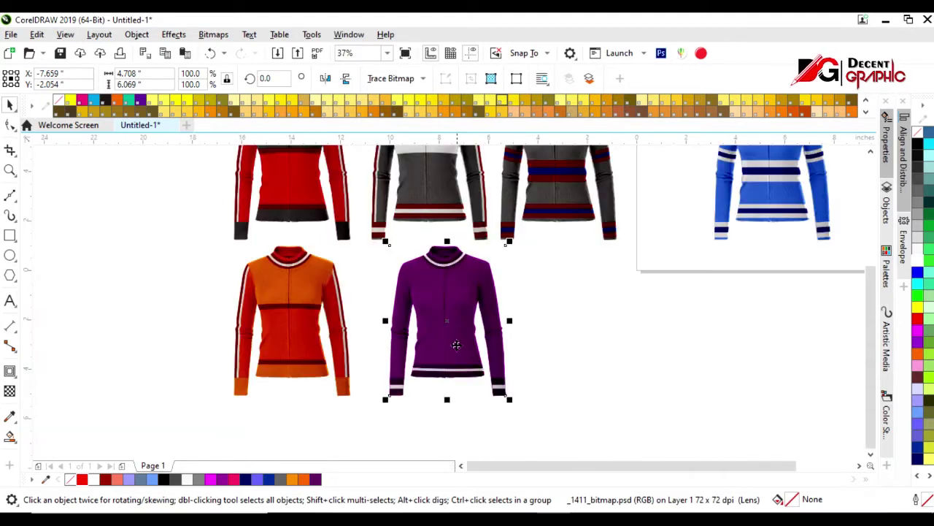
pyautogui.scroll(2, 427, 327)
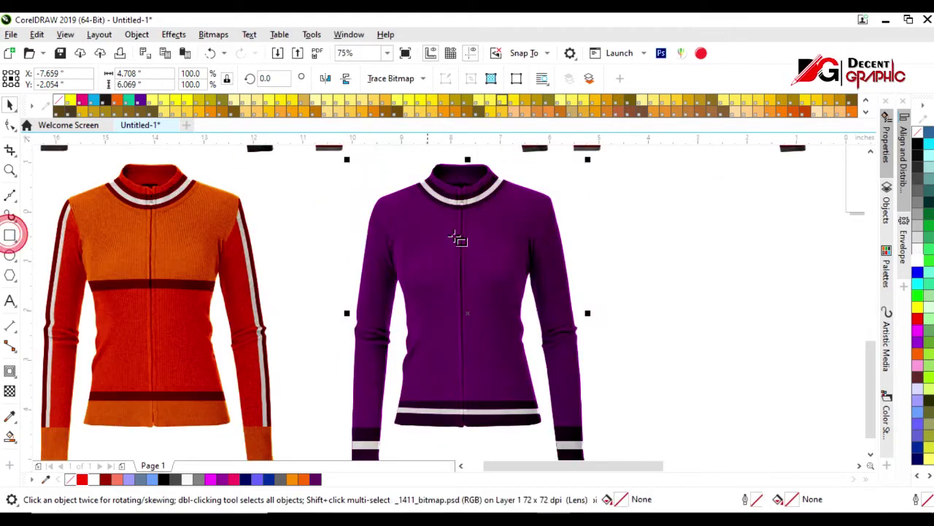
pyautogui.moveTo(398, 289); pyautogui.dragTo(670, 335)
pyautogui.click(10, 105)
pyautogui.click(534, 312)
pyautogui.moveTo(671, 335)
pyautogui.mouseDown()
pyautogui.moveTo(672, 373)
pyautogui.moveTo(594, 374)
pyautogui.moveTo(612, 401)
pyautogui.mouseUp()
# Drop a copy of the rectangle, group the pair, and tilt them diagonally across the sweater
pyautogui.scroll(-2, 673, 373)
pyautogui.scroll(2, 550, 305)
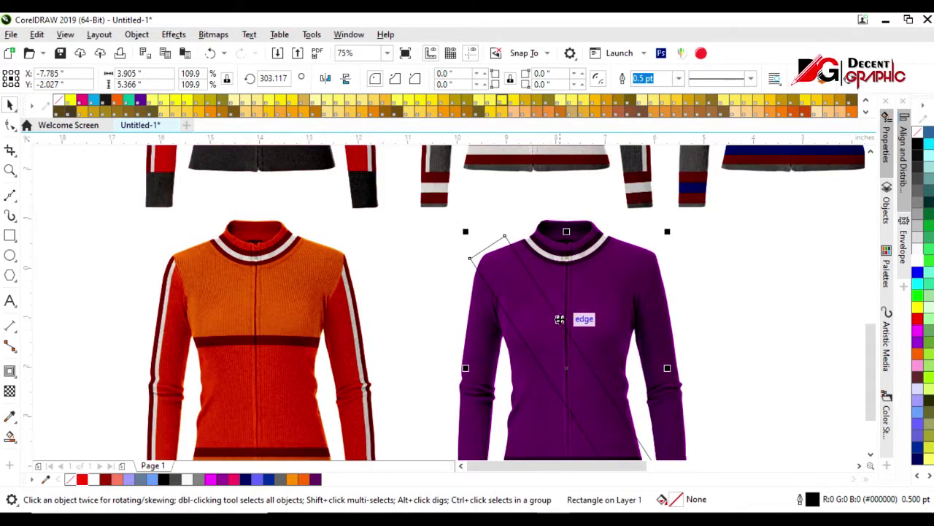
pyautogui.scroll(-2, 554, 319)
pyautogui.moveTo(600, 332); pyautogui.dragTo(600, 334)
pyautogui.scroll(2, 608, 363)
pyautogui.keyDown('shift'); pyautogui.click(716, 328); pyautogui.keyUp('shift')
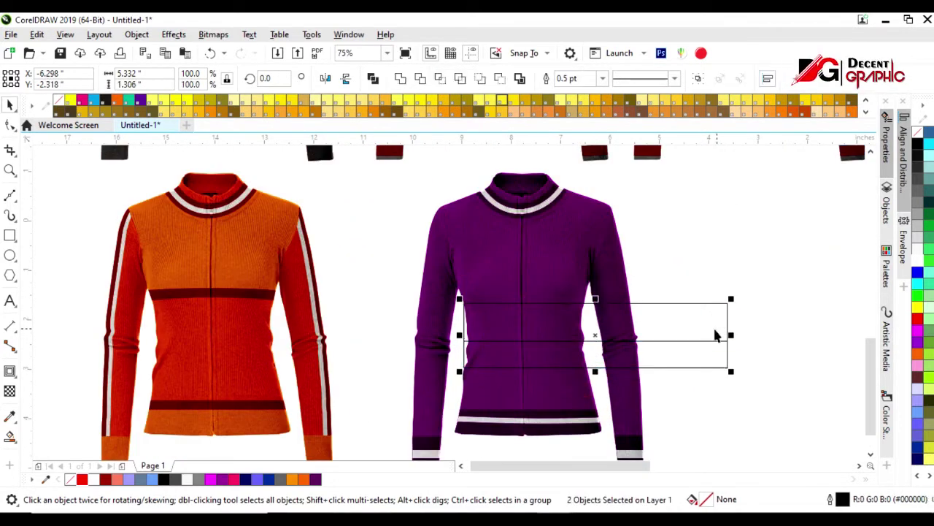
pyautogui.hotkey('ctrl', 'g')
pyautogui.click(716, 329)
pyautogui.moveTo(732, 298)
pyautogui.mouseDown()
pyautogui.moveTo(701, 424)
pyautogui.moveTo(580, 392)
pyautogui.moveTo(596, 413)
pyautogui.mouseUp()
# Smart-fill the diagonal band between the rectangles and delete the helper rectangles
pyautogui.scroll(-2, 581, 392)
pyautogui.scroll(2, 594, 407)
pyautogui.scroll(-2, 594, 394)
pyautogui.scroll(2, 238, 416)
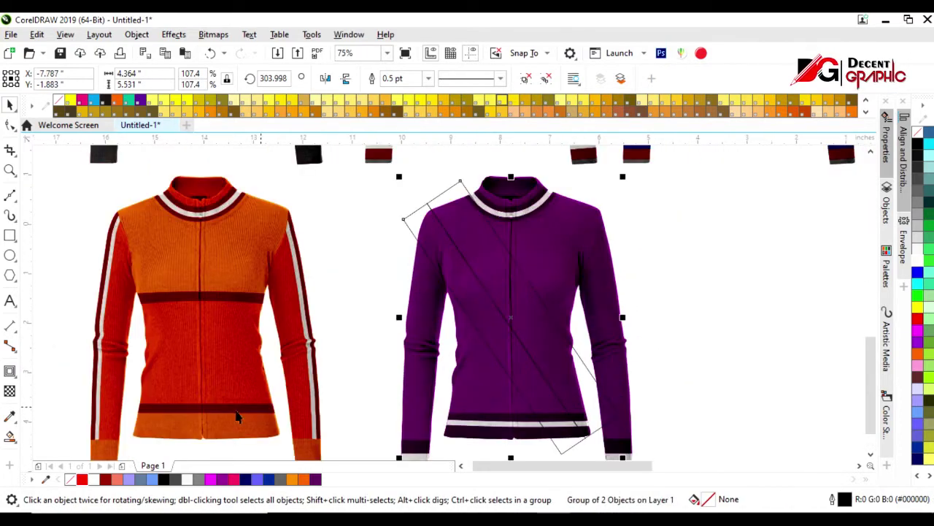
pyautogui.click(492, 314)
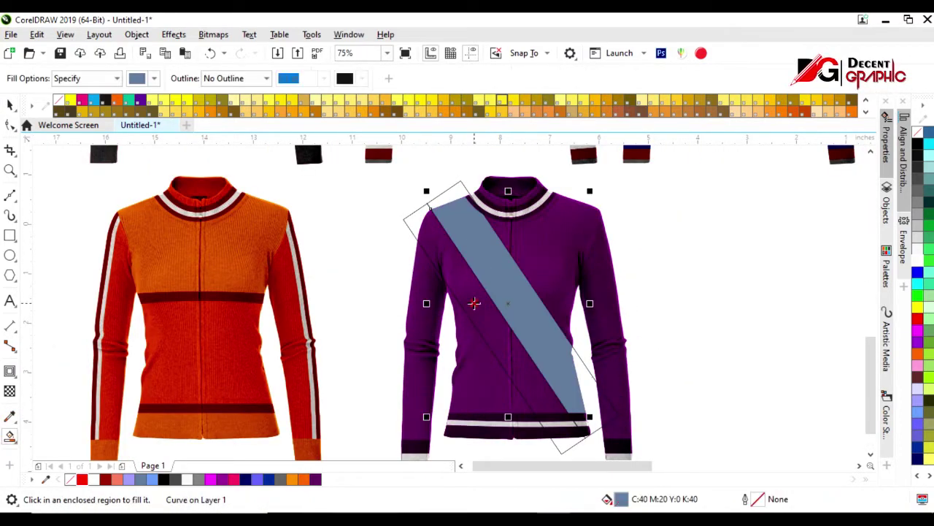
pyautogui.press('space')
pyautogui.click(455, 183)
pyautogui.press('Delete')
# Narrow the band to leave a white strip beside it and colour it bright purple
pyautogui.click(469, 233)
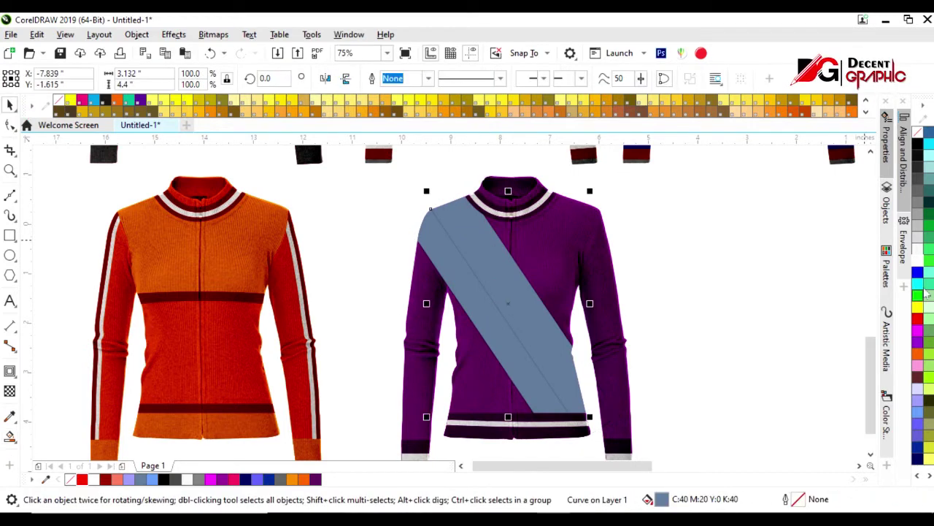
pyautogui.moveTo(469, 233); pyautogui.dragTo(473, 303)
pyautogui.click(929, 475)
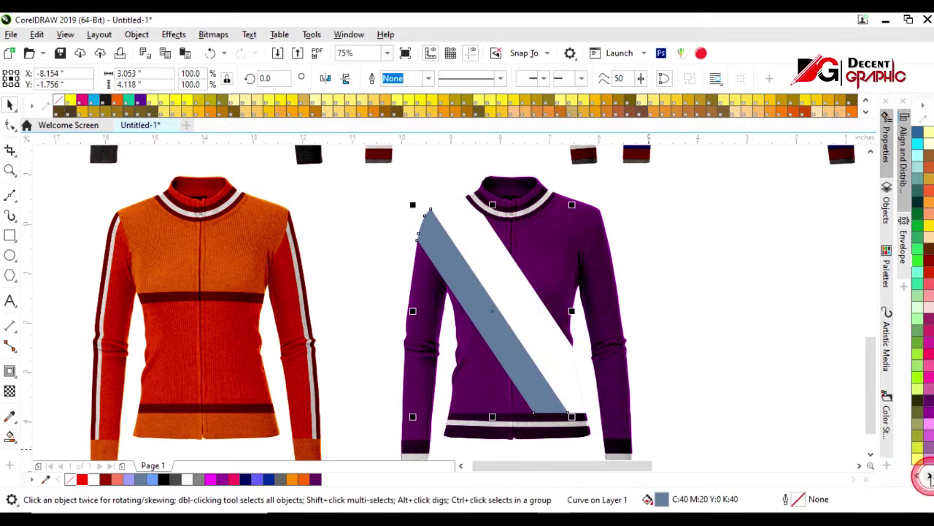
pyautogui.click(929, 400)
pyautogui.click(929, 412)
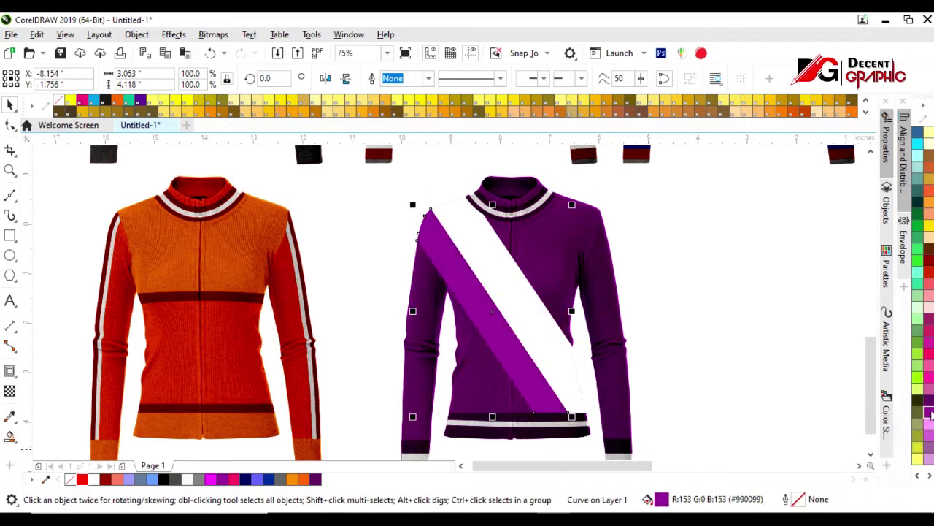
# Check the sash, then select the whole purple jacket
pyautogui.click(589, 372)
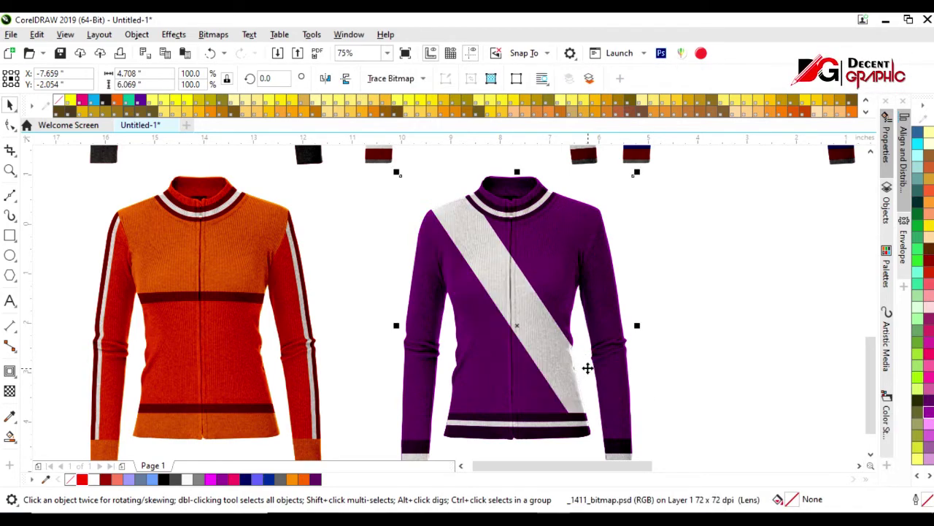
pyautogui.click(674, 352)
pyautogui.click(527, 377)
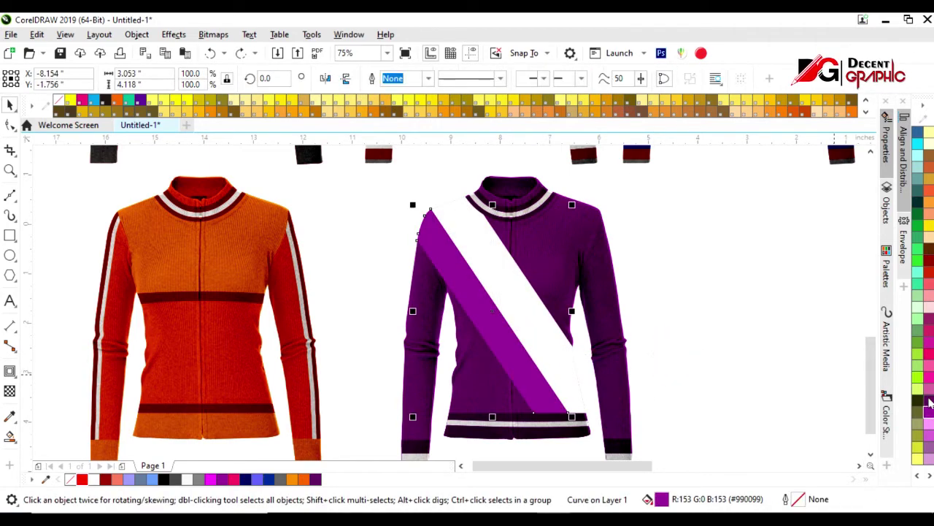
pyautogui.click(571, 348)
pyautogui.scroll(-2, 563, 337)
pyautogui.scroll(2, 562, 337)
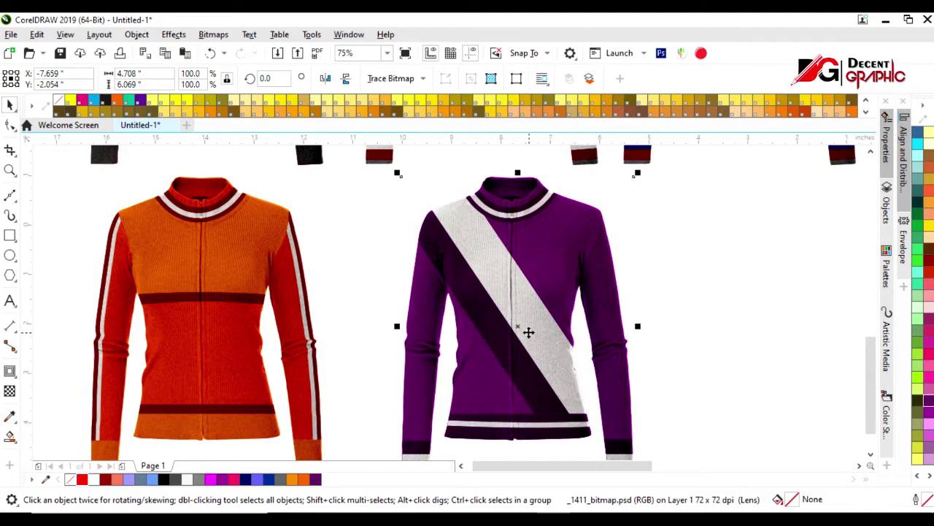
pyautogui.scroll(-2, 529, 332)
pyautogui.scroll(2, 529, 333)
pyautogui.scroll(-2, 529, 332)
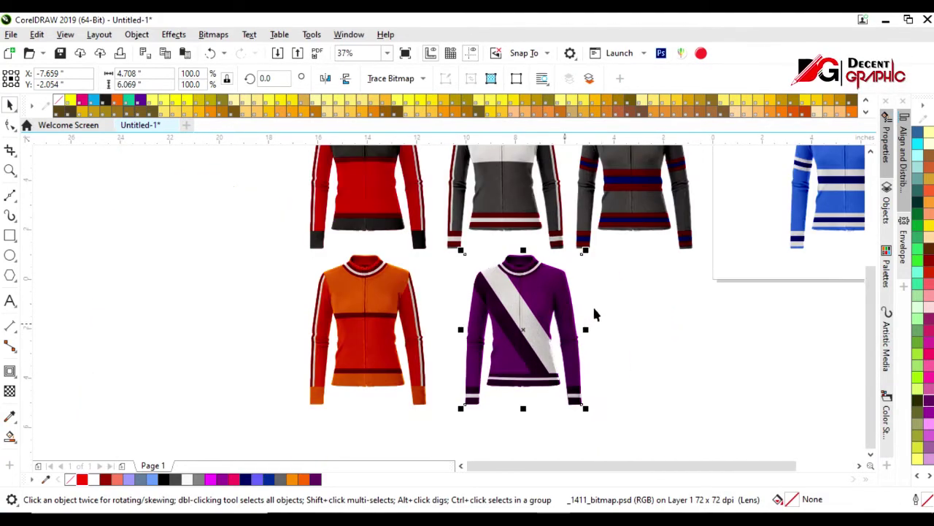
pyautogui.click(445, 401)
# Place a copy of the purple jacket beside it, remove its diagonal stripe, and colour the body brown
pyautogui.scroll(-2, 501, 343)
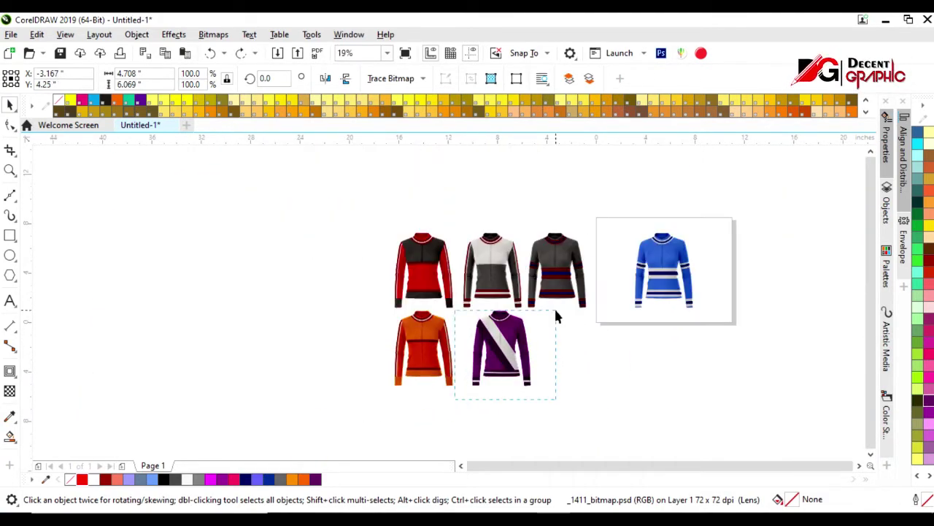
pyautogui.moveTo(500, 343); pyautogui.dragTo(568, 341)
pyautogui.scroll(2, 621, 358)
pyautogui.click(559, 365)
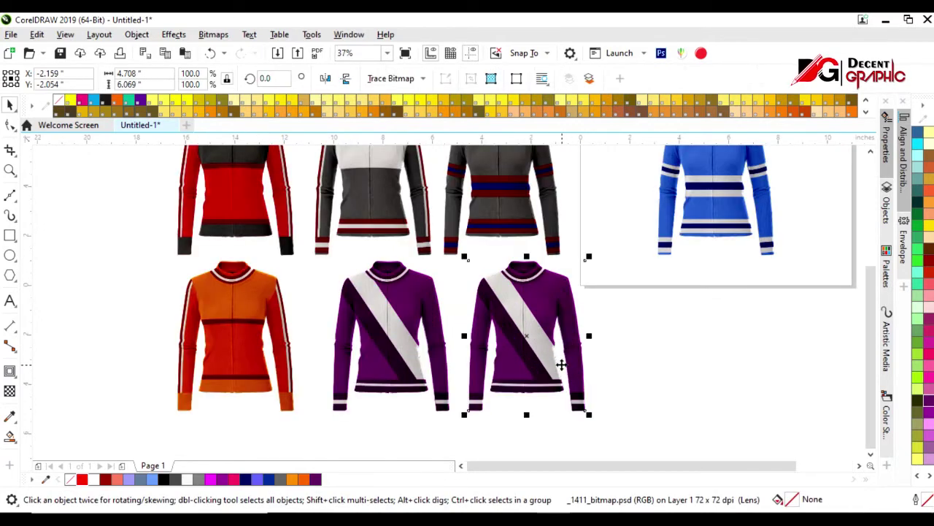
pyautogui.click(538, 340)
pyautogui.press('Delete')
pyautogui.click(538, 344)
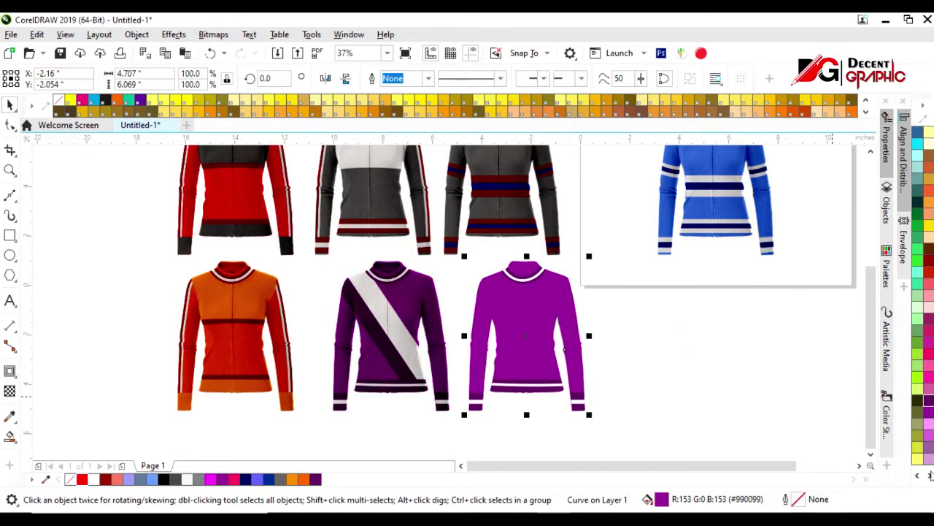
pyautogui.click(924, 157)
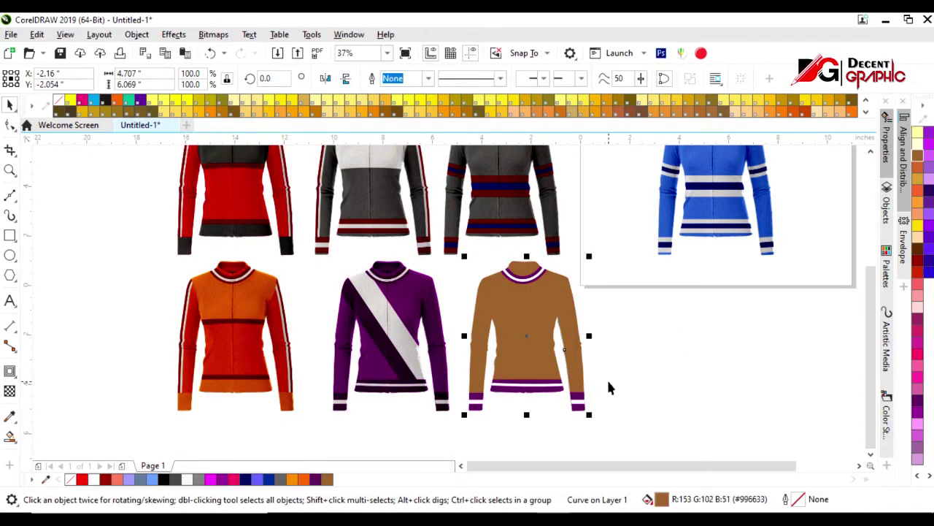
# Colour the copy's cuffs and hem band dark brown
pyautogui.click(578, 399)
pyautogui.scroll(4, 533, 403)
pyautogui.click(546, 319)
pyautogui.click(917, 260)
pyautogui.click(308, 343)
pyautogui.click(917, 259)
pyautogui.scroll(-4, 438, 402)
pyautogui.scroll(4, 460, 285)
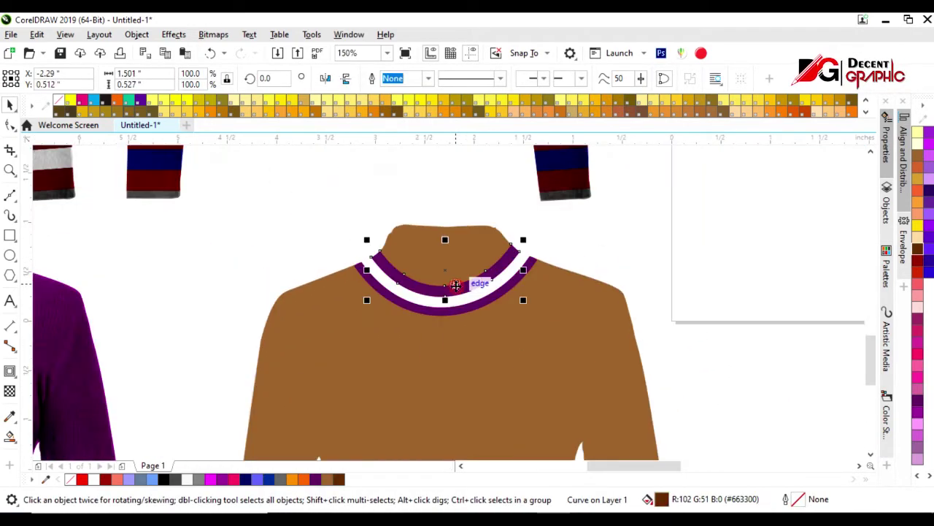
pyautogui.scroll(-2, 454, 317)
pyautogui.scroll(-2, 474, 321)
pyautogui.click(487, 324)
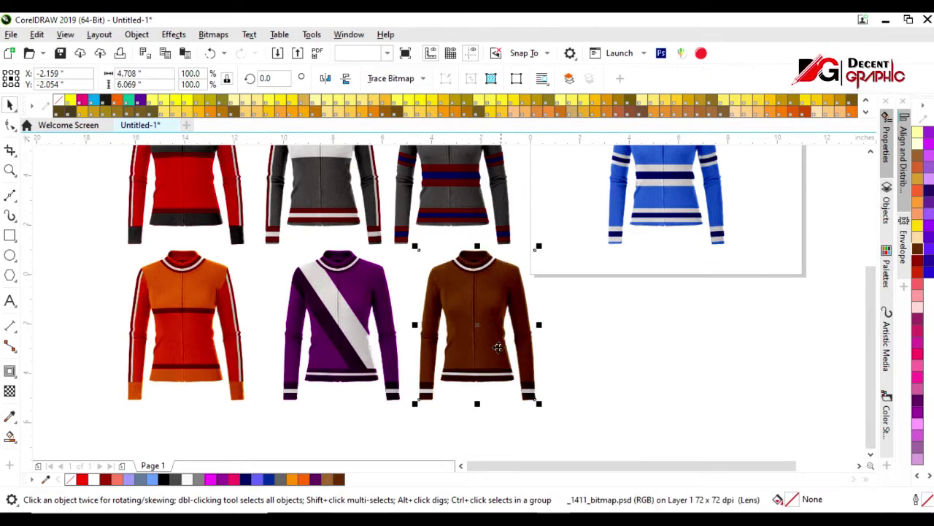
# Draw a Bezier line from the left shoulder seam down the left sleeve
pyautogui.scroll(2, 487, 324)
pyautogui.scroll(-2, 584, 293)
pyautogui.scroll(2, 529, 309)
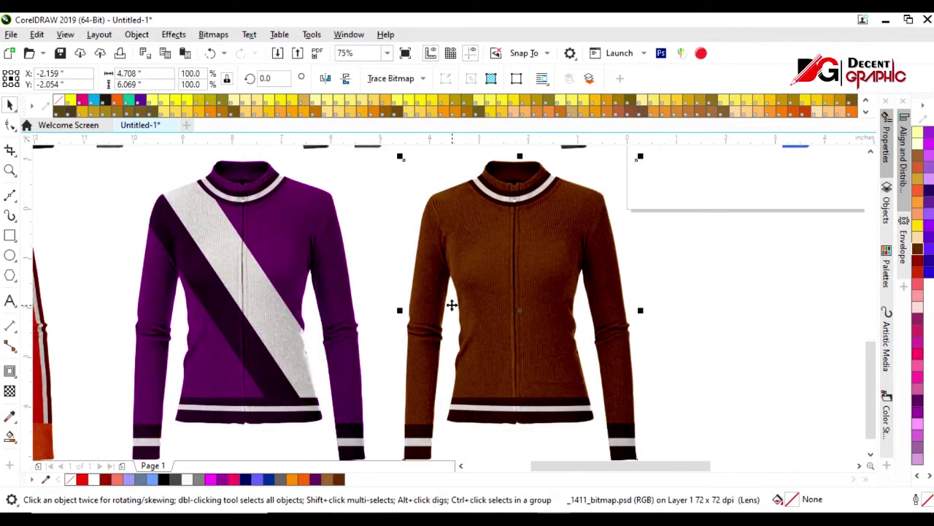
pyautogui.click(10, 195)
pyautogui.scroll(2, 433, 206)
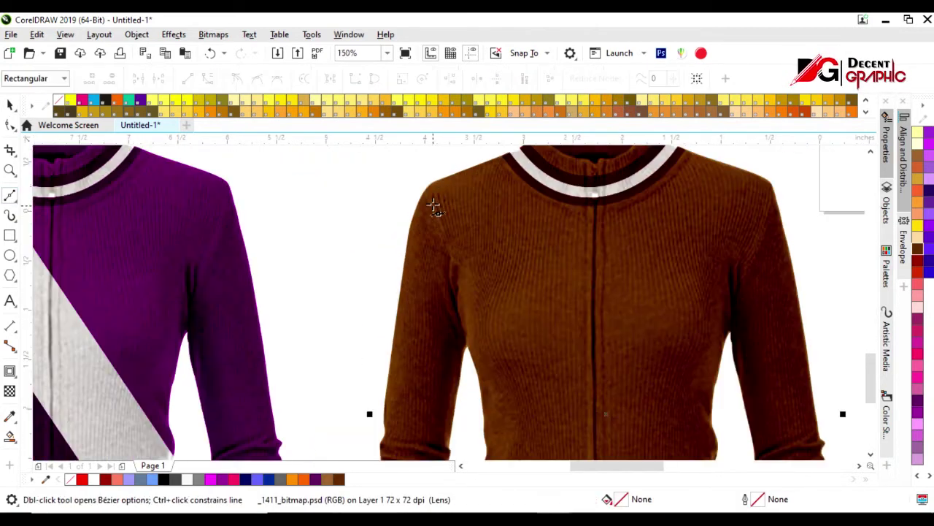
pyautogui.click(446, 244)
pyautogui.scroll(2, 452, 299)
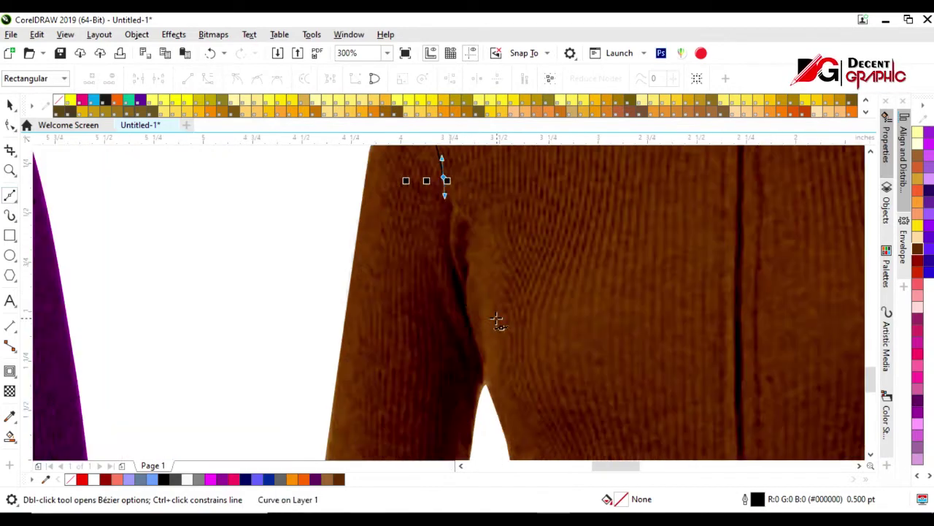
pyautogui.scroll(-4, 483, 379)
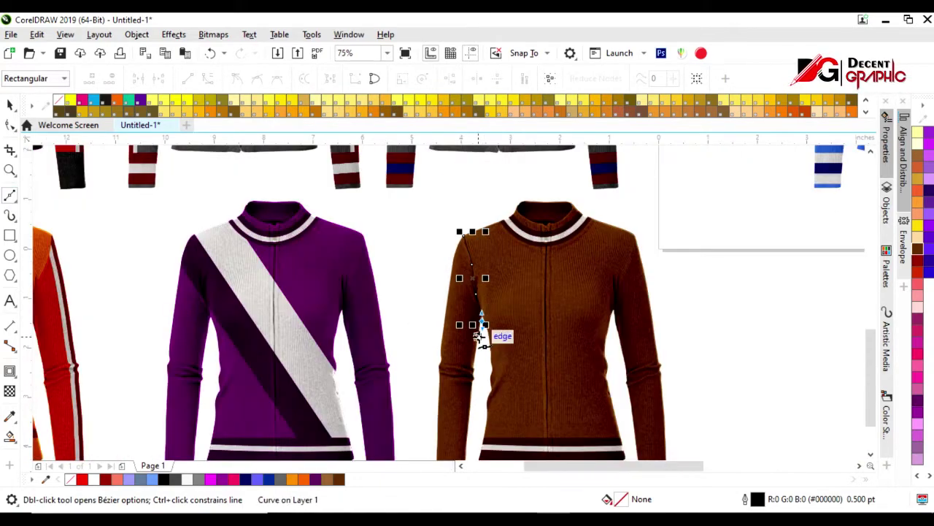
pyautogui.scroll(2, 485, 348)
pyautogui.click(379, 323)
pyautogui.scroll(-2, 405, 199)
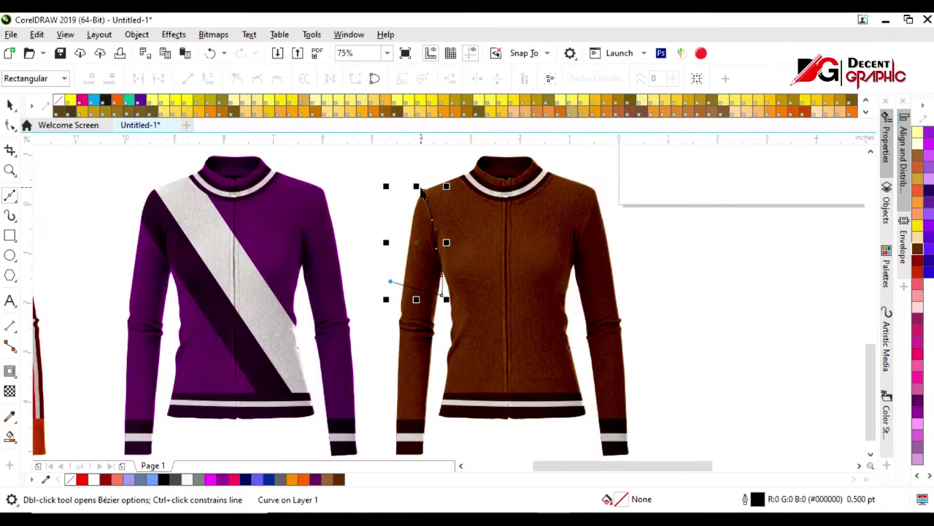
pyautogui.click(10, 105)
# Smart-fill the left upper-sleeve region and colour it dark brown
pyautogui.click(10, 436)
pyautogui.click(415, 249)
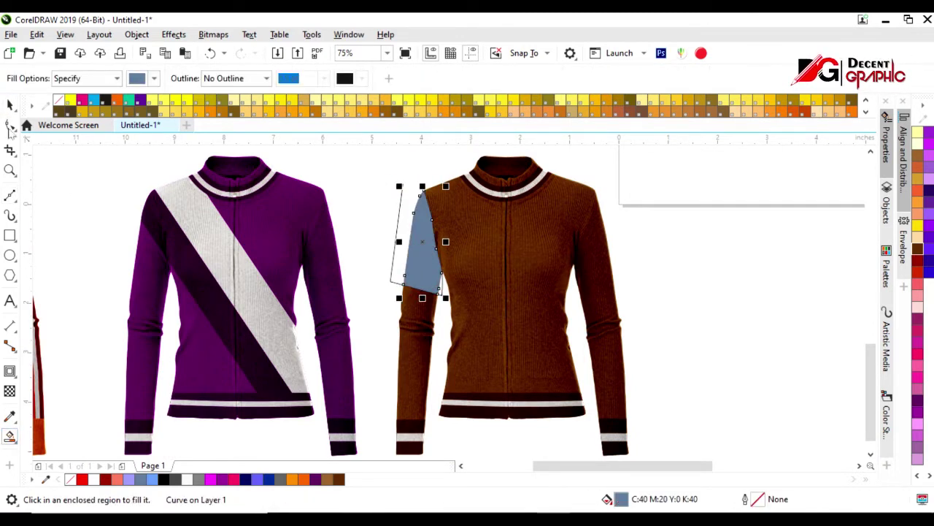
pyautogui.press('space')
pyautogui.click(420, 241)
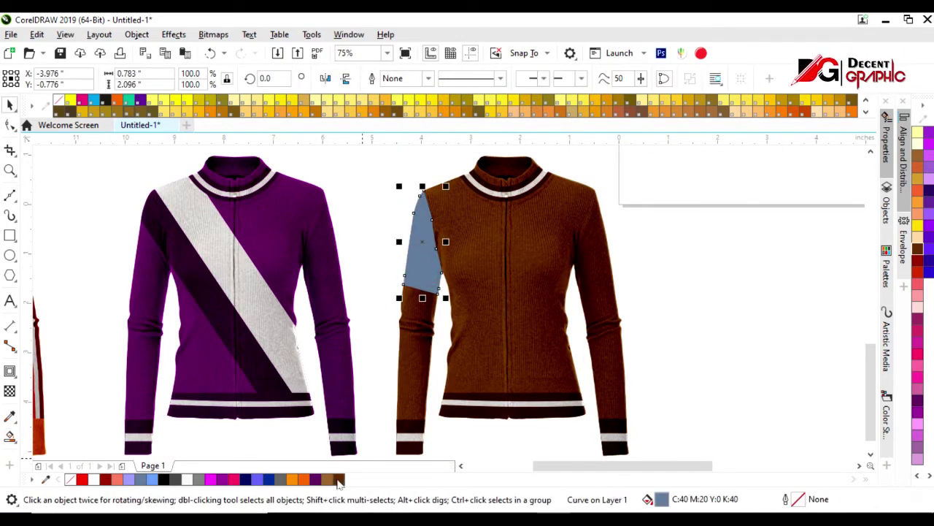
# Draw a Bezier line from the right shoulder seam down and across the right sleeve
pyautogui.click(437, 349)
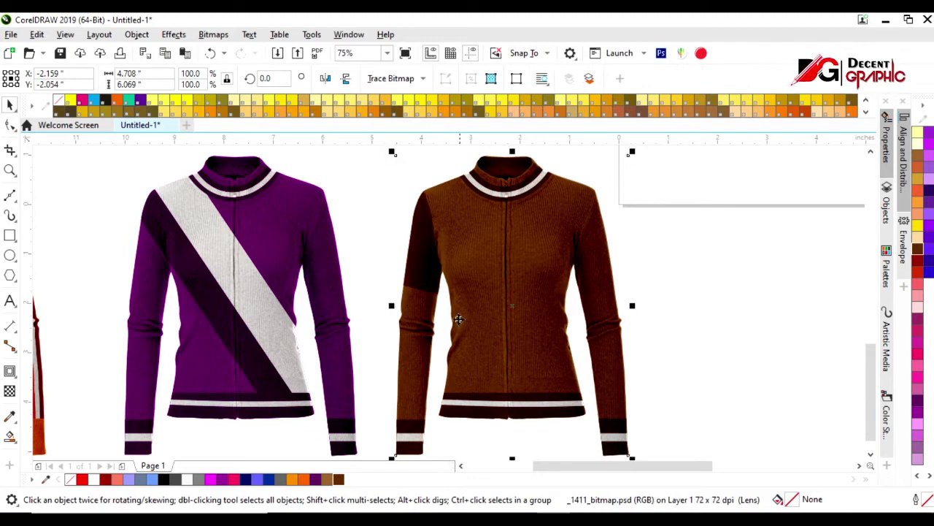
pyautogui.scroll(1, 528, 281)
pyautogui.scroll(2, 518, 250)
pyautogui.click(531, 210)
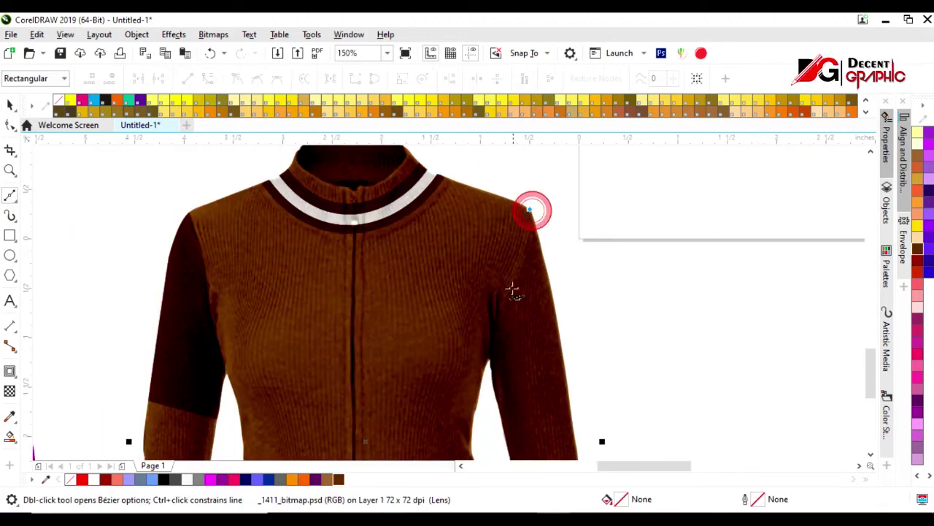
pyautogui.click(500, 311)
pyautogui.doubleClick(486, 398)
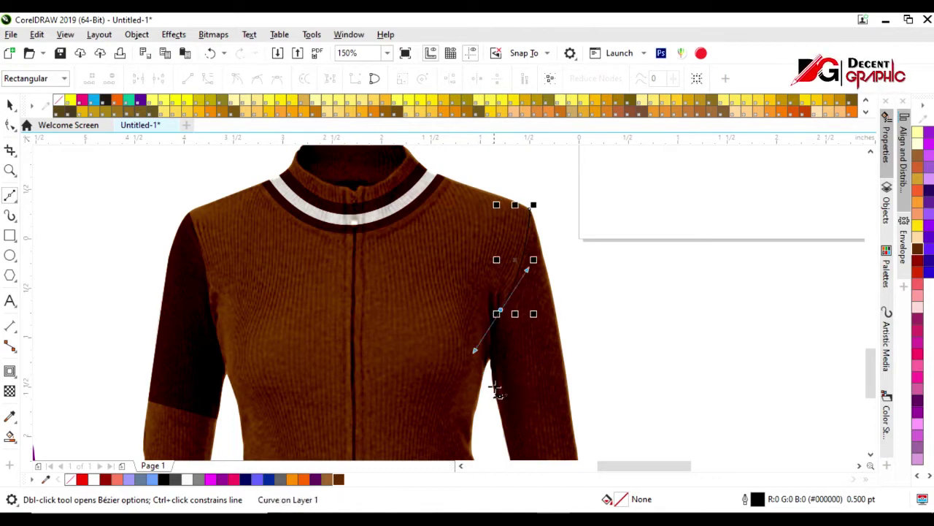
pyautogui.scroll(4, 484, 394)
pyautogui.scroll(-2, 482, 395)
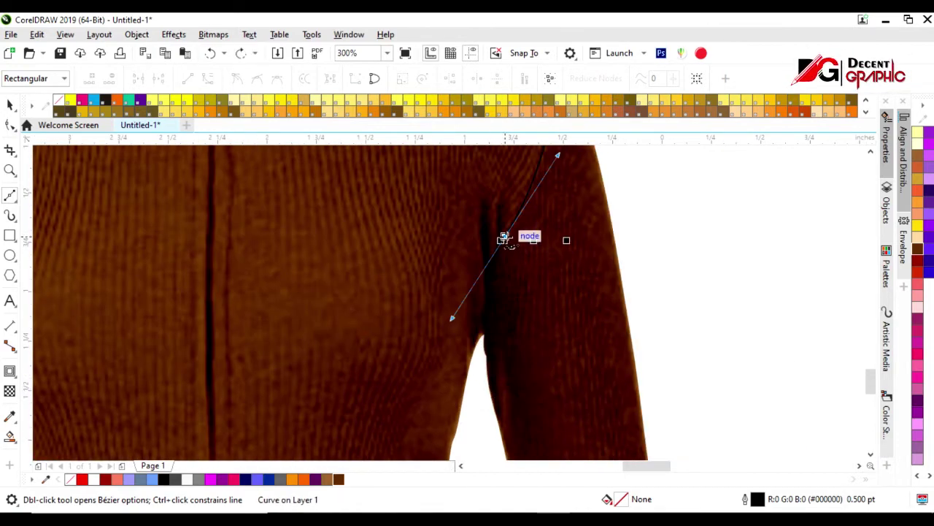
pyautogui.scroll(-2, 481, 367)
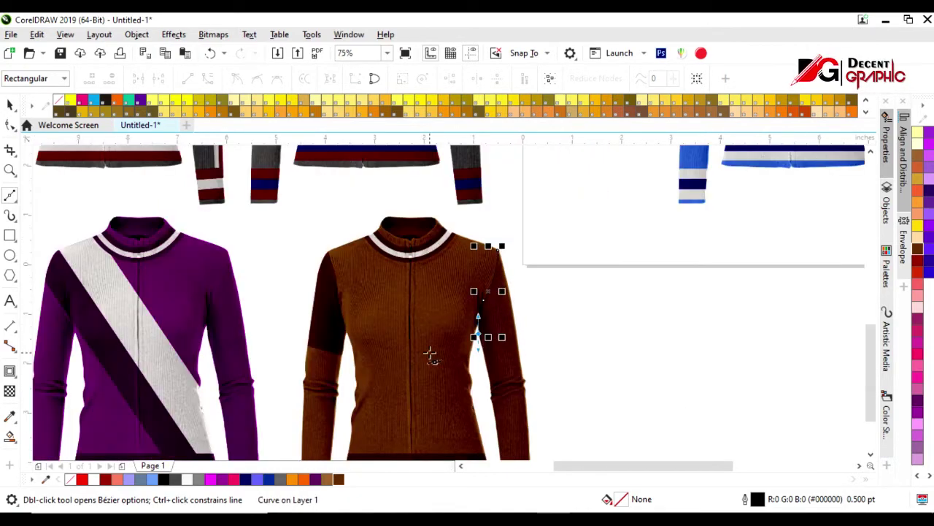
pyautogui.click(598, 301)
pyautogui.scroll(-2, 597, 293)
# Reshape the right sleeve curve's end point and handle, and align the upper guide to the lower
pyautogui.click(9, 125)
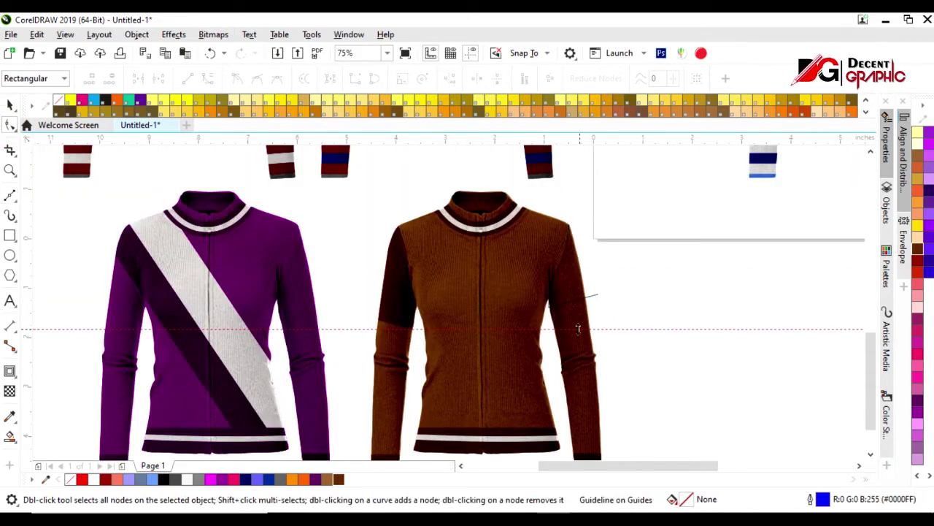
pyautogui.scroll(2, 547, 300)
pyautogui.click(626, 256)
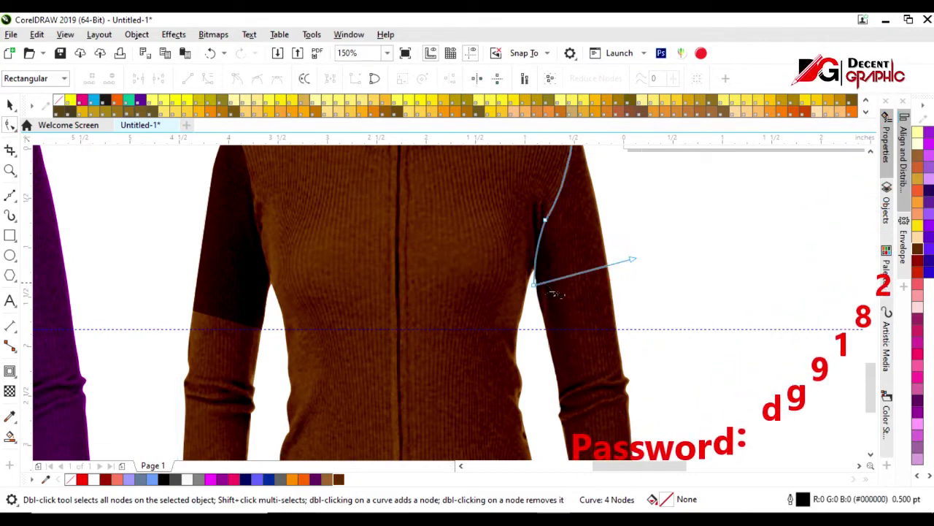
pyautogui.moveTo(532, 287); pyautogui.dragTo(530, 330)
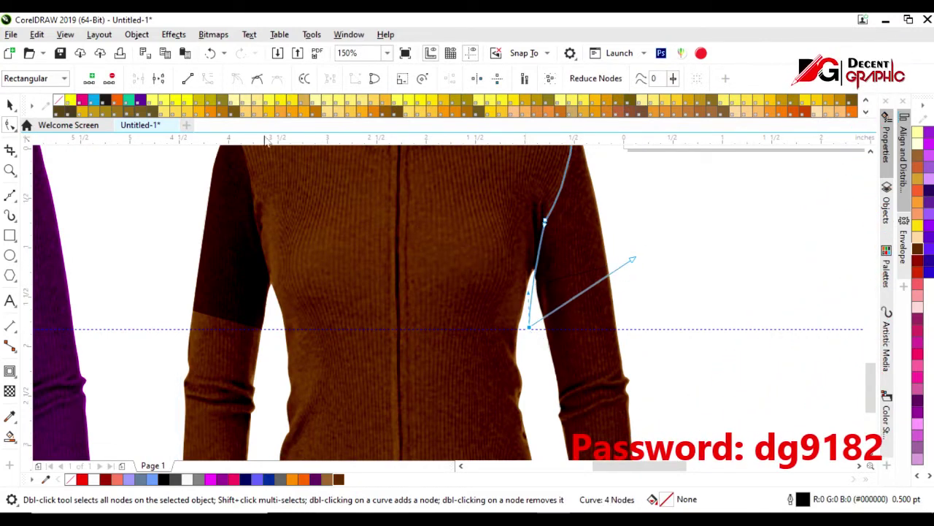
pyautogui.moveTo(632, 259); pyautogui.dragTo(657, 295)
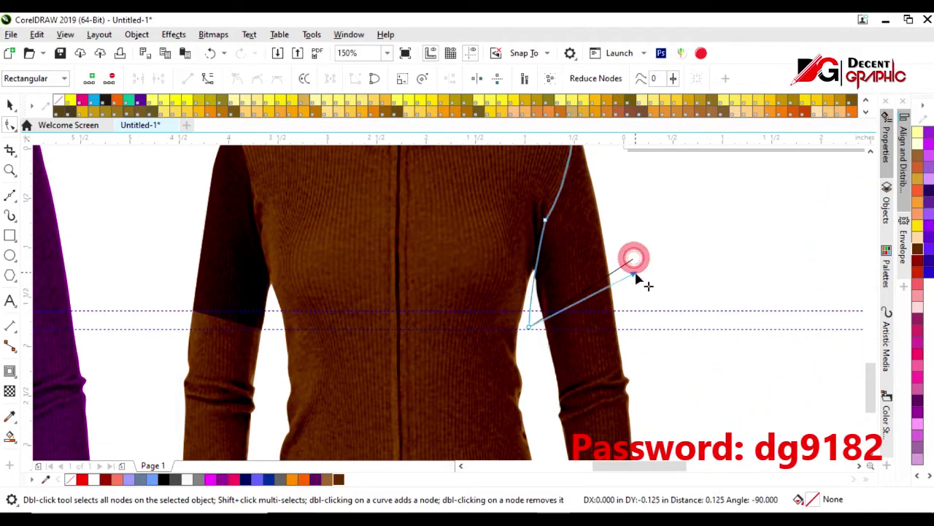
pyautogui.click(10, 104)
pyautogui.moveTo(173, 311); pyautogui.dragTo(170, 328)
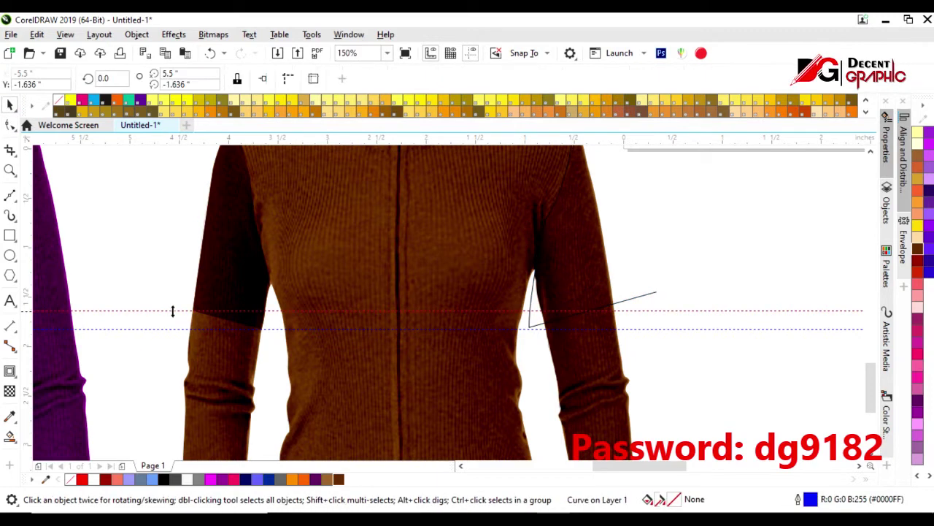
# Smart-fill the right upper-sleeve region and colour it dark brown
pyautogui.click(10, 437)
pyautogui.click(580, 265)
pyautogui.click(11, 104)
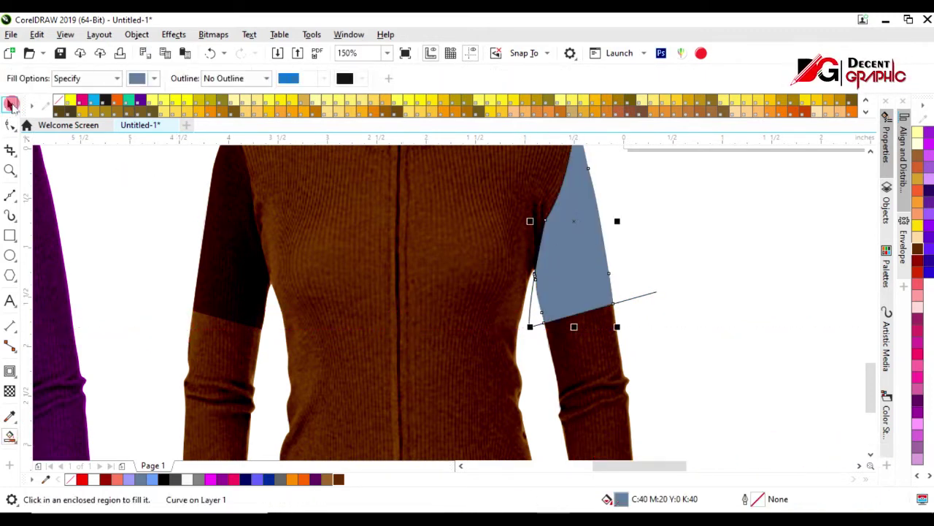
pyautogui.click(635, 296)
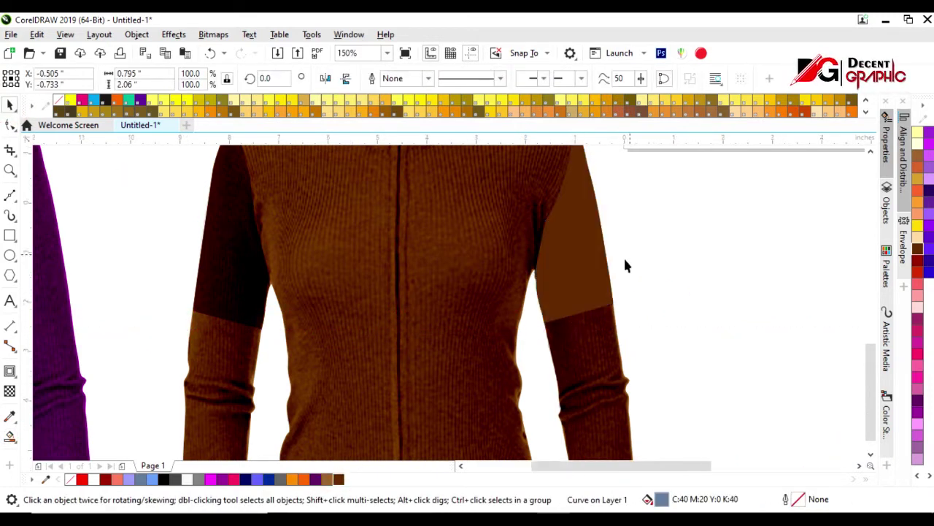
pyautogui.scroll(-2, 625, 265)
pyautogui.click(579, 320)
pyautogui.scroll(-1, 475, 277)
pyautogui.scroll(1, 484, 299)
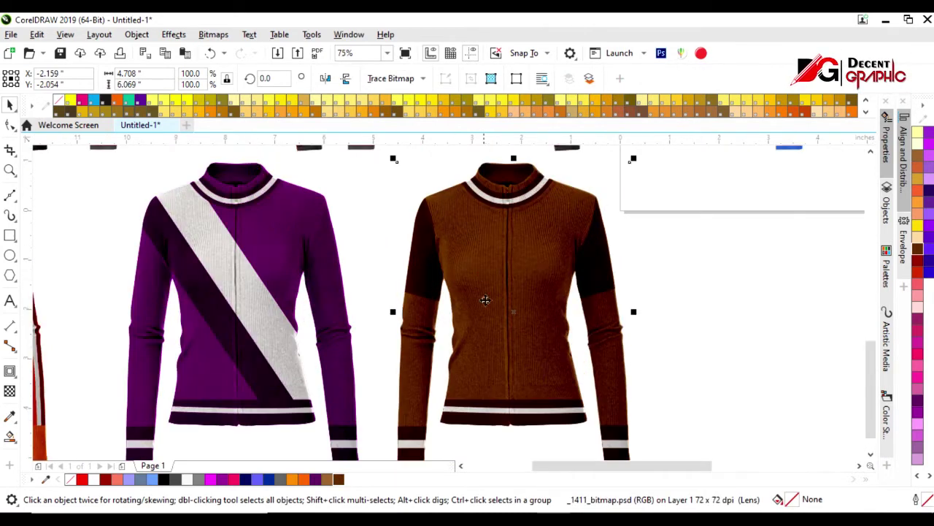
pyautogui.scroll(1, 493, 252)
# Draw a rectangle over the brown jacket's chest, convert it to curves, and bow its bottom edge
pyautogui.click(11, 235)
pyautogui.moveTo(411, 211); pyautogui.dragTo(596, 298)
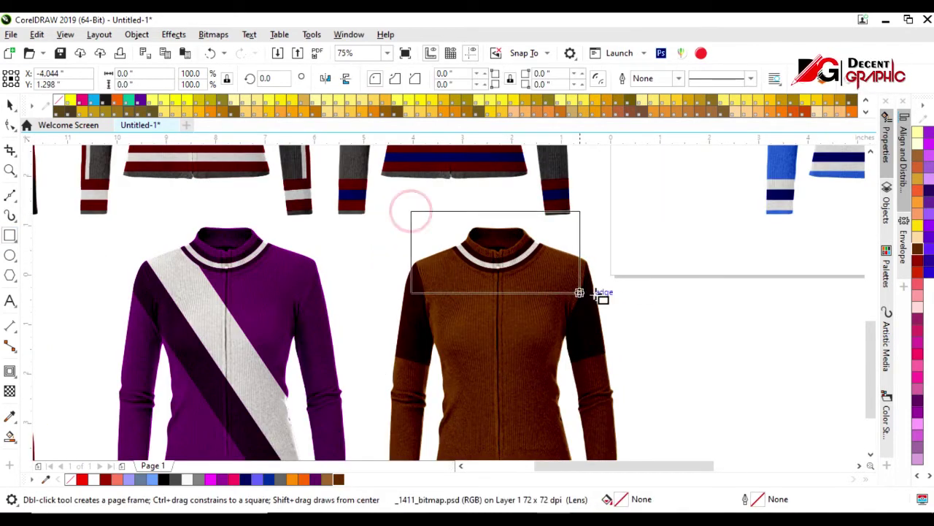
pyautogui.click(8, 104)
pyautogui.hotkey('ctrl', 'q')
pyautogui.click(9, 126)
pyautogui.scroll(2, 506, 304)
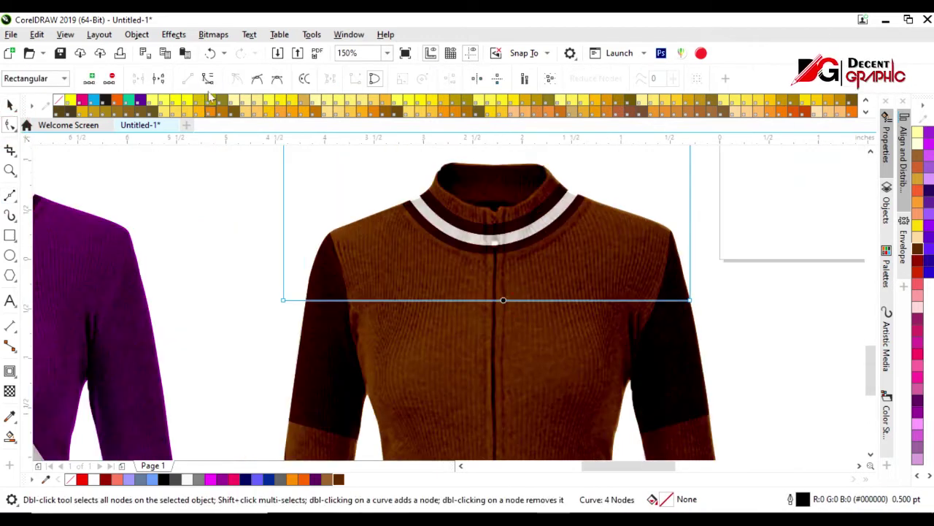
pyautogui.moveTo(503, 300); pyautogui.dragTo(493, 287)
# Smart-fill the yoke above the curve and colour it Walnut brown
pyautogui.click(9, 436)
pyautogui.click(453, 248)
pyautogui.press('space')
pyautogui.scroll(-2, 450, 271)
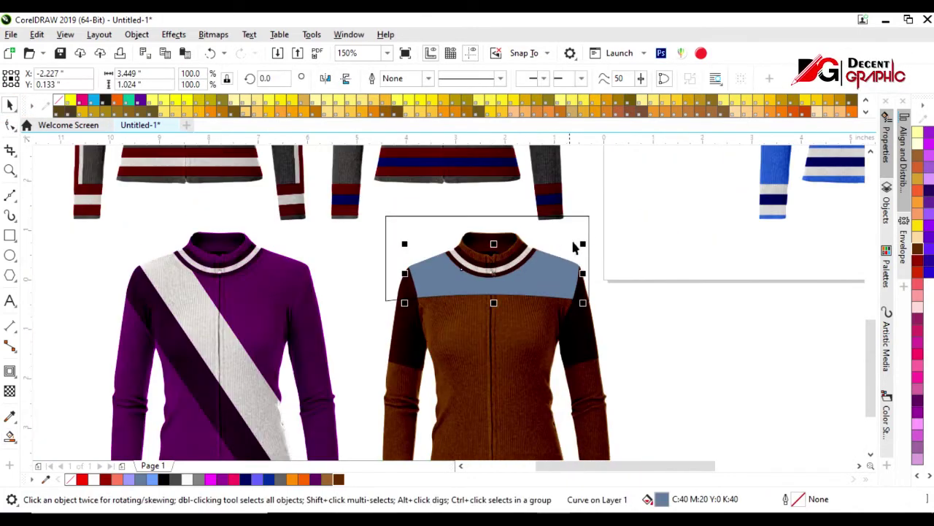
pyautogui.click(338, 479)
pyautogui.scroll(-4, 464, 349)
pyautogui.click(465, 349)
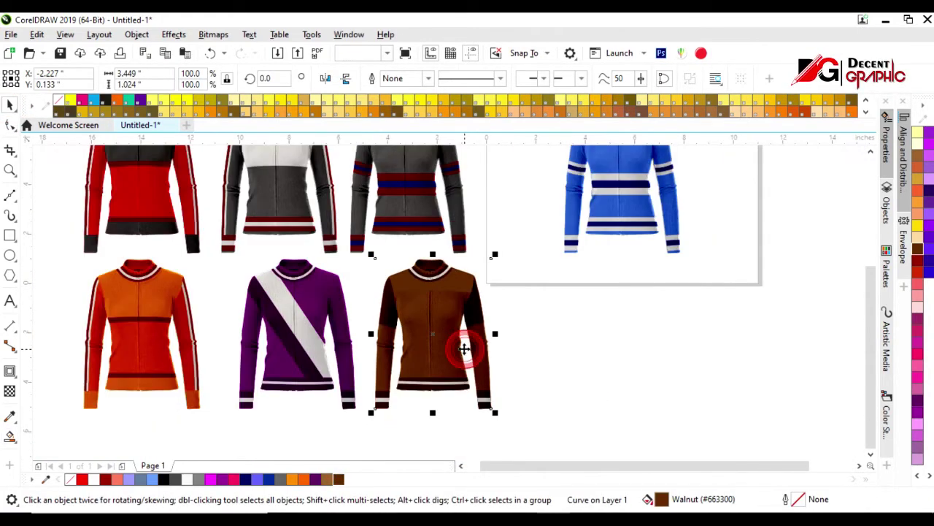
pyautogui.click(465, 349)
pyautogui.scroll(2, 442, 320)
pyautogui.scroll(-2, 441, 320)
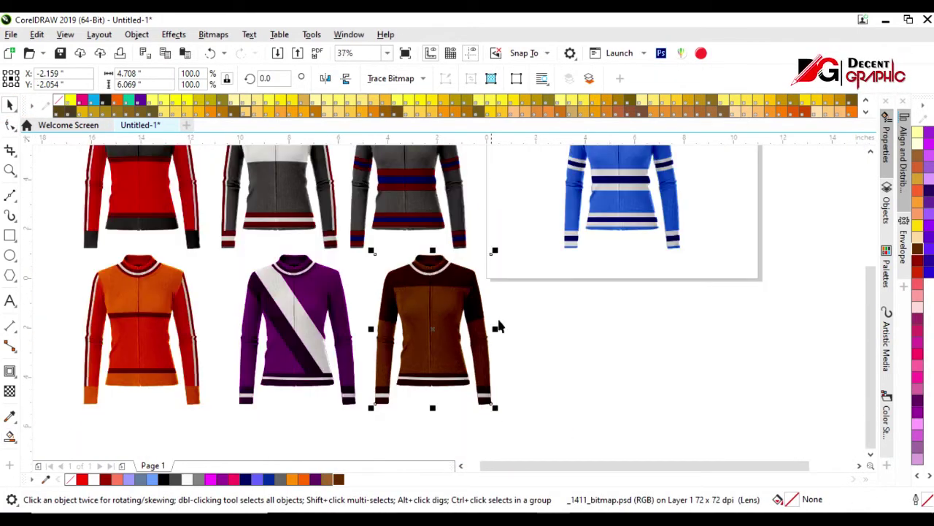
# Drag-copy the brown sweater right, below the blue one, exposing its flat colour pieces
pyautogui.scroll(-2, 500, 347)
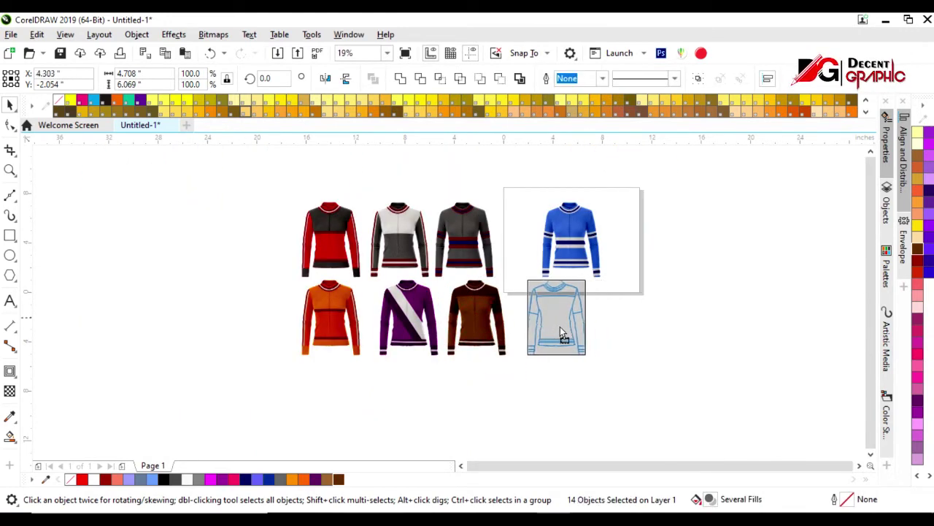
pyautogui.moveTo(476, 331); pyautogui.dragTo(567, 328)
pyautogui.scroll(2, 555, 315)
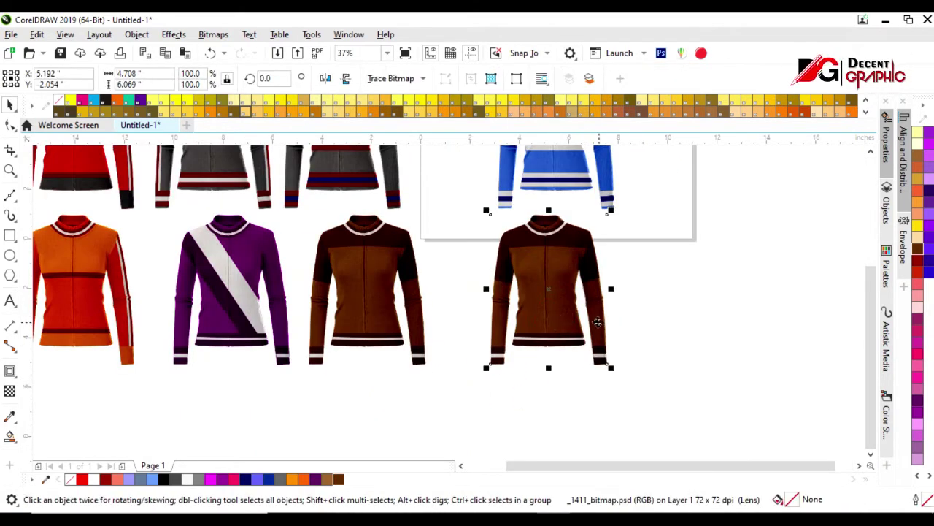
pyautogui.hotkey('ctrl', 'z')
# Fill the copy's body pink and select its shoulders, yoke and cuff for dark red #990000
pyautogui.click(924, 293)
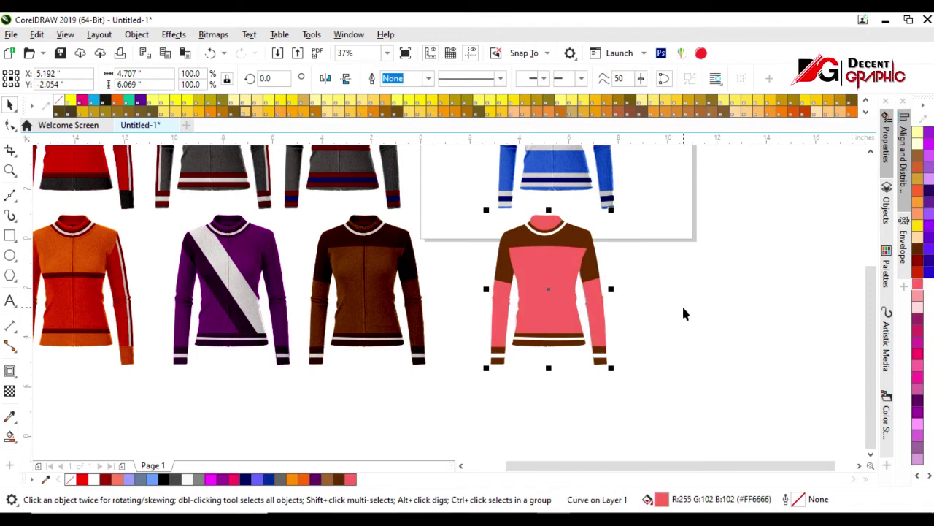
pyautogui.click(588, 252)
pyautogui.click(560, 243)
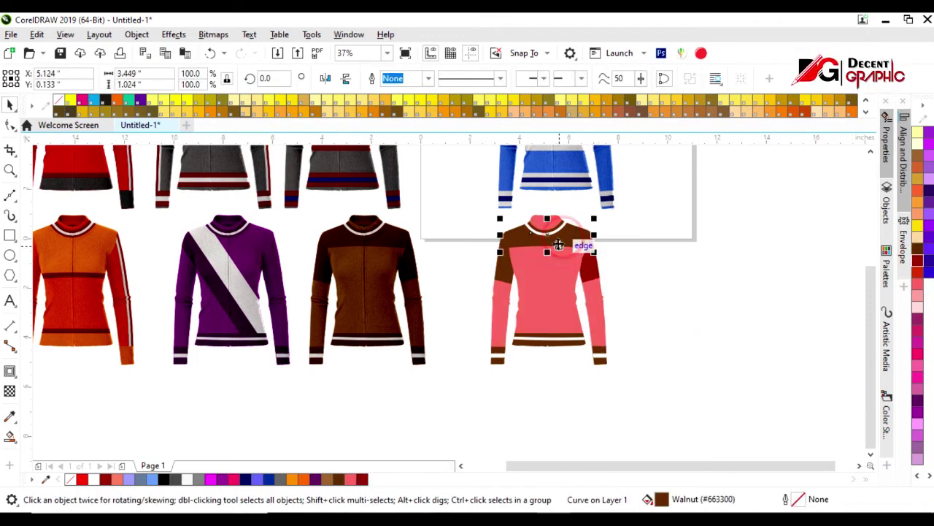
pyautogui.scroll(2, 510, 246)
pyautogui.click(501, 292)
pyautogui.click(580, 225)
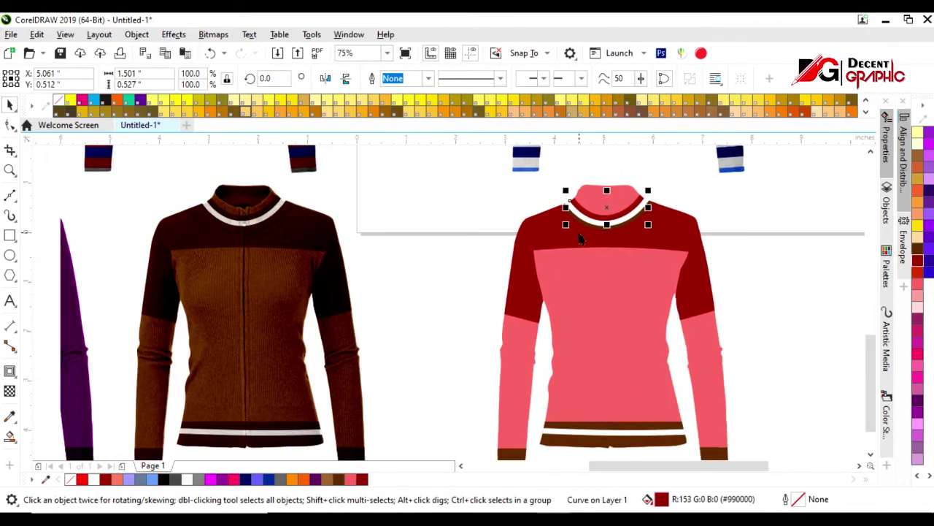
pyautogui.scroll(4, 624, 227)
pyautogui.scroll(-6, 544, 259)
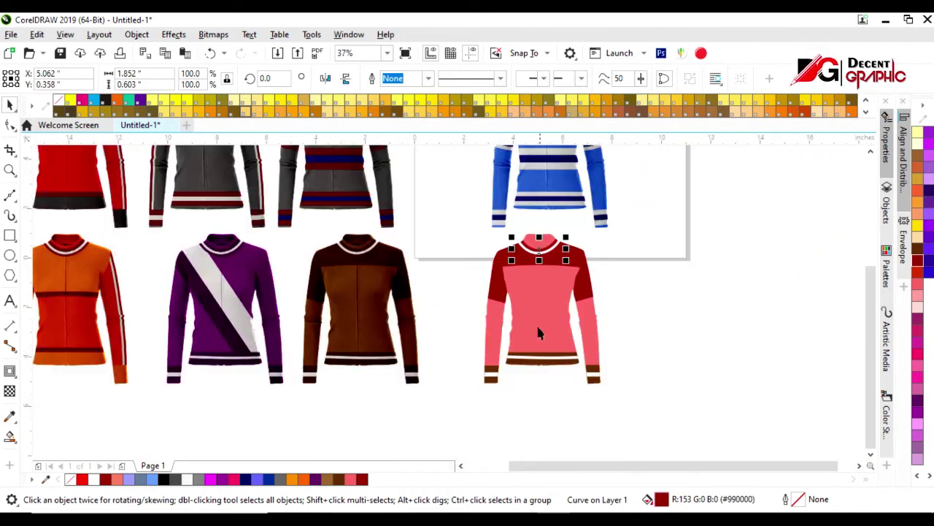
pyautogui.scroll(2, 547, 354)
pyautogui.click(440, 391)
# Send the knit texture image behind the pieces, then bring it back to the front
pyautogui.click(611, 298)
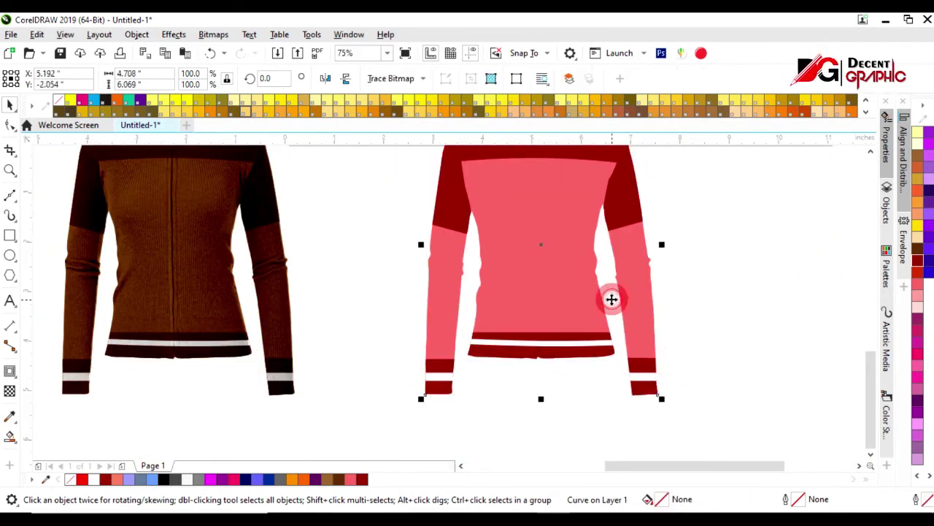
pyautogui.scroll(-2, 551, 382)
pyautogui.scroll(2, 522, 289)
pyautogui.click(518, 262)
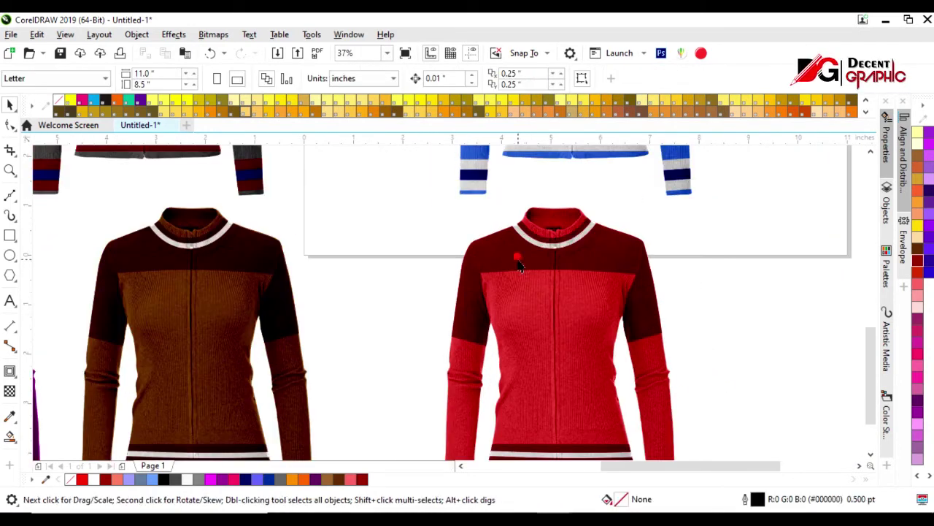
pyautogui.hotkey('shift', 'pagedown')
pyautogui.scroll(3, 746, 329)
pyautogui.click(605, 260)
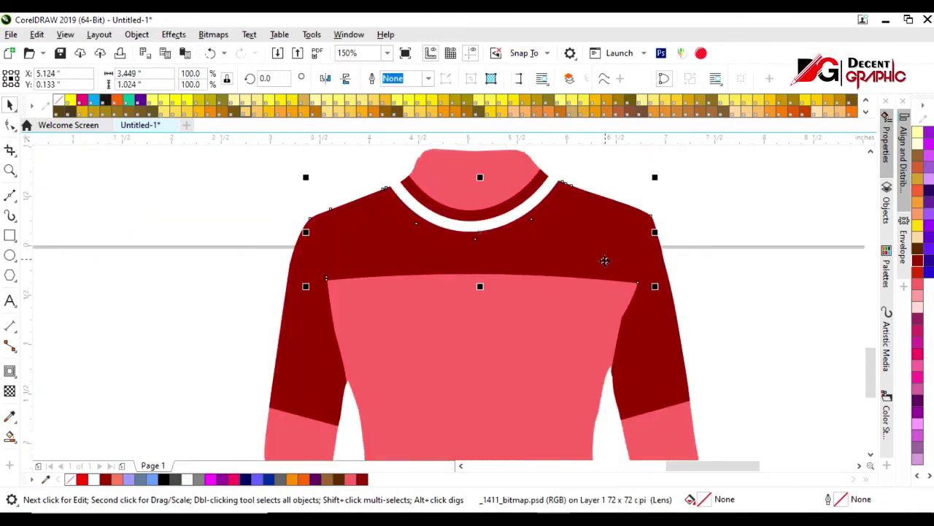
pyautogui.scroll(-3, 670, 289)
pyautogui.keyDown('alt'); pyautogui.click(649, 397); pyautogui.keyUp('alt')
pyautogui.hotkey('shift', 'pageup')
pyautogui.scroll(-2, 594, 395)
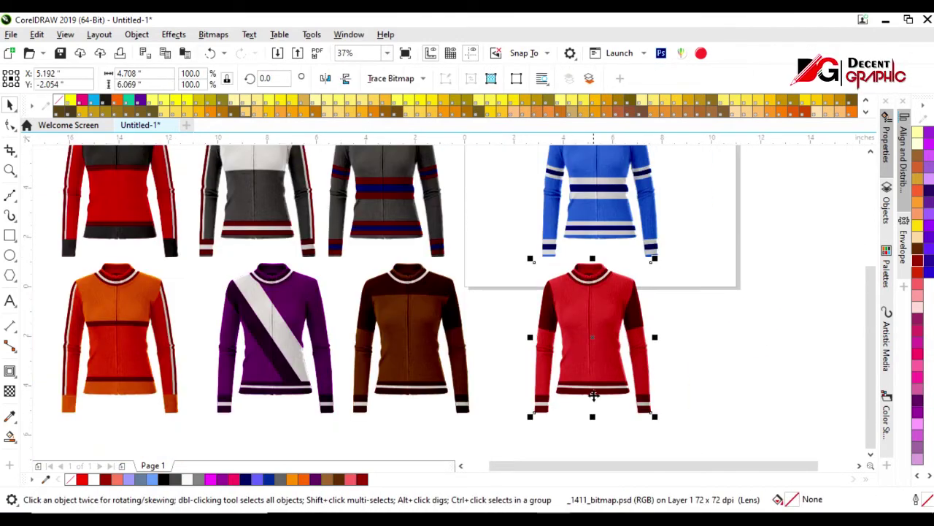
pyautogui.scroll(-2, 591, 336)
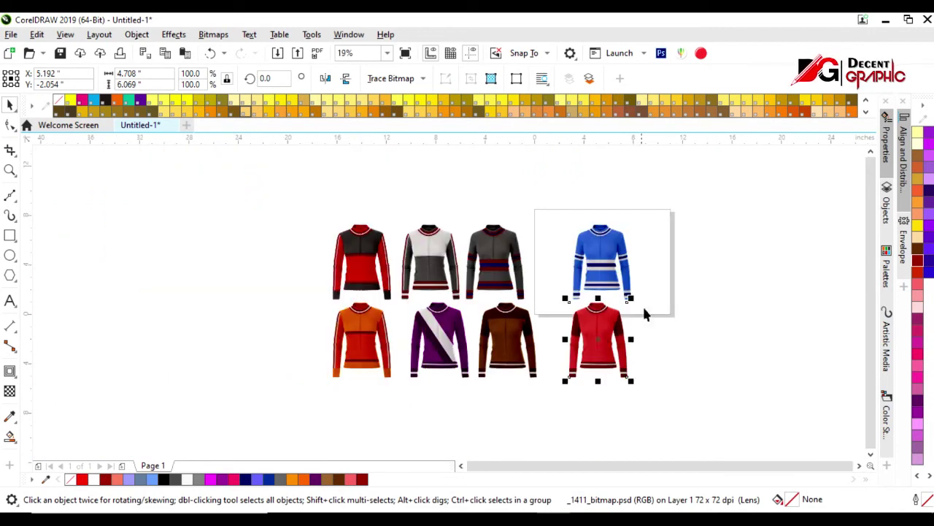
# Copy the red sweater to its right and make the copy's body bright red
pyautogui.moveTo(592, 347); pyautogui.dragTo(658, 347)
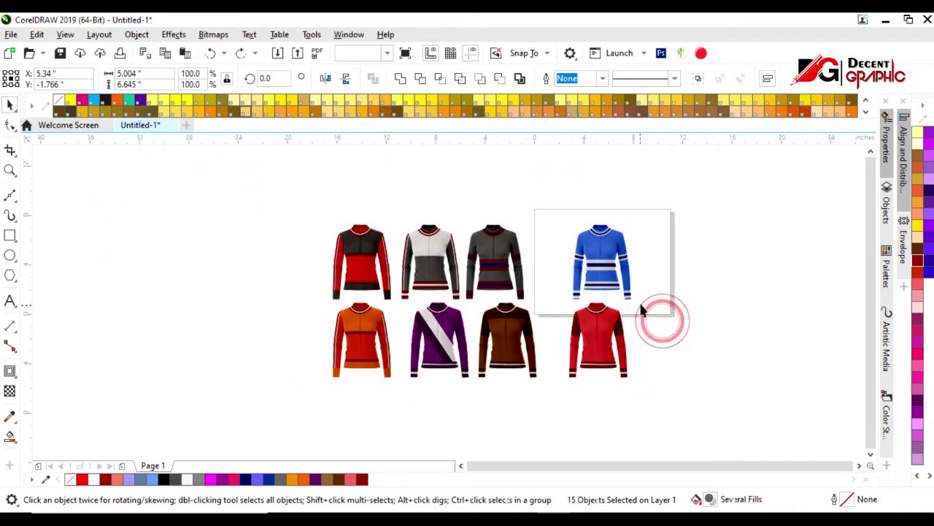
pyautogui.click(642, 310)
pyautogui.click(597, 349)
pyautogui.moveTo(597, 349); pyautogui.dragTo(661, 347)
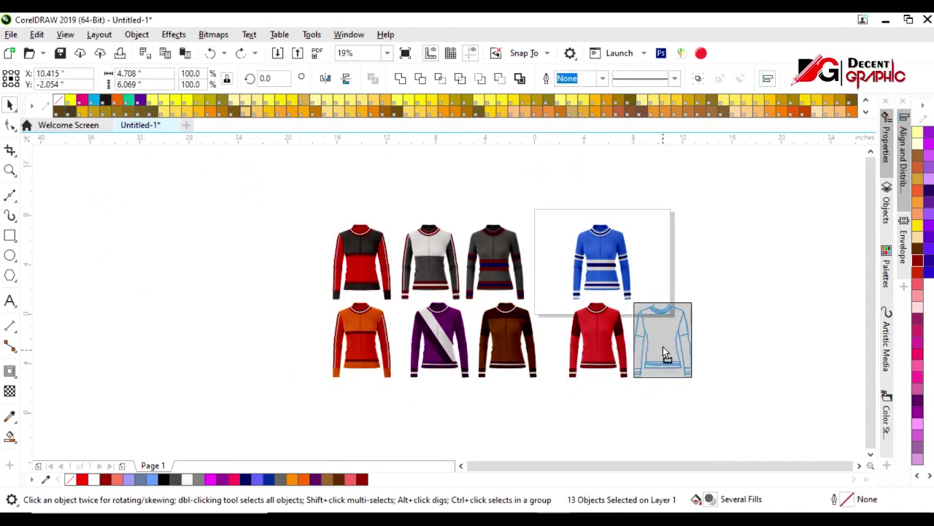
pyautogui.scroll(2, 696, 348)
pyautogui.keyDown('ctrl'); pyautogui.click(625, 333); pyautogui.keyUp('ctrl')
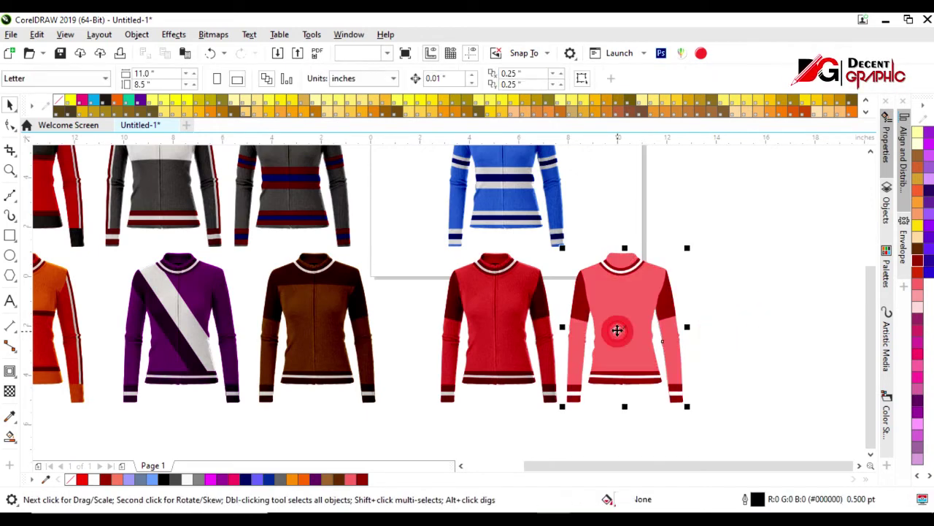
pyautogui.click(918, 473)
pyautogui.click(918, 318)
pyautogui.click(748, 329)
# Marquee-copy the rightmost red sweater further right and fill the new copy's body green
pyautogui.click(659, 348)
pyautogui.click(729, 336)
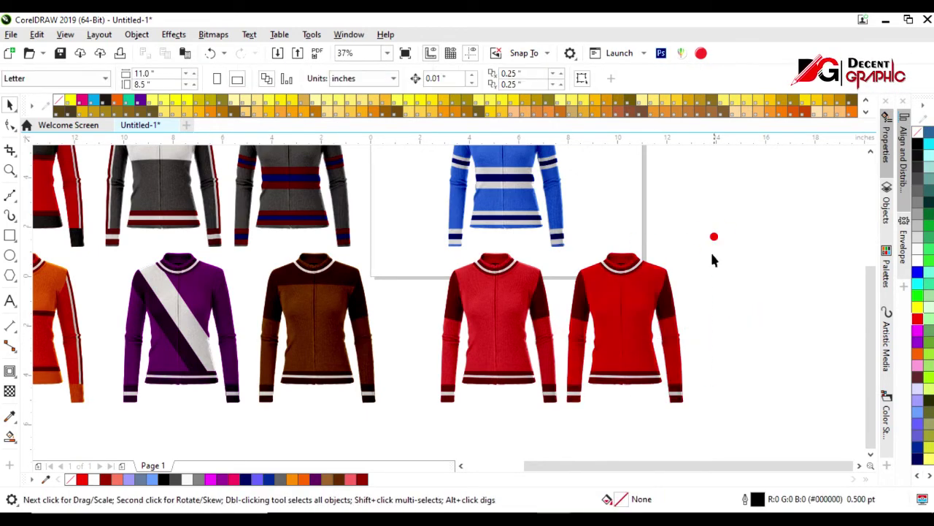
pyautogui.moveTo(714, 237); pyautogui.dragTo(562, 427)
pyautogui.moveTo(624, 329); pyautogui.dragTo(755, 328)
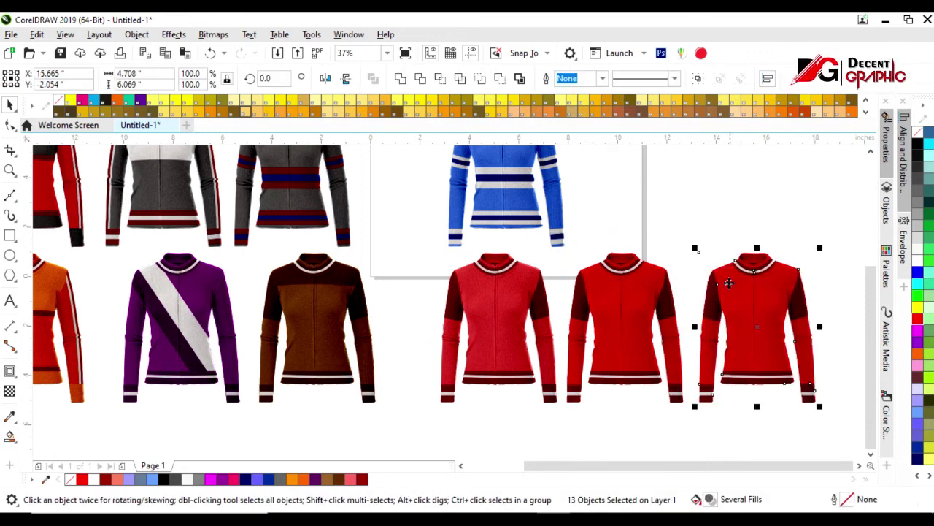
pyautogui.click(740, 227)
pyautogui.click(750, 256)
pyautogui.click(929, 232)
# Make the green sweater's left sleeve and waistband light green
pyautogui.click(841, 292)
pyautogui.click(802, 306)
pyautogui.click(712, 296)
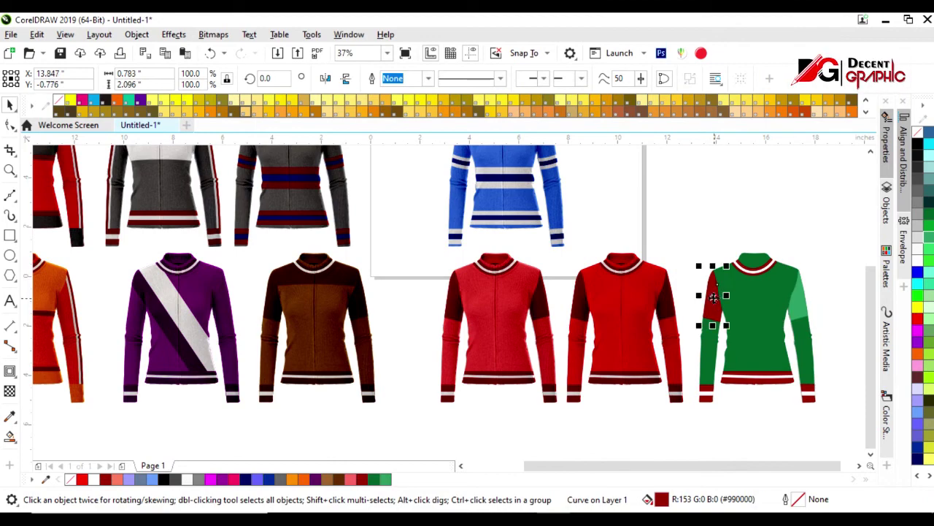
pyautogui.click(745, 375)
pyautogui.scroll(3, 744, 375)
pyautogui.click(918, 295)
pyautogui.click(653, 397)
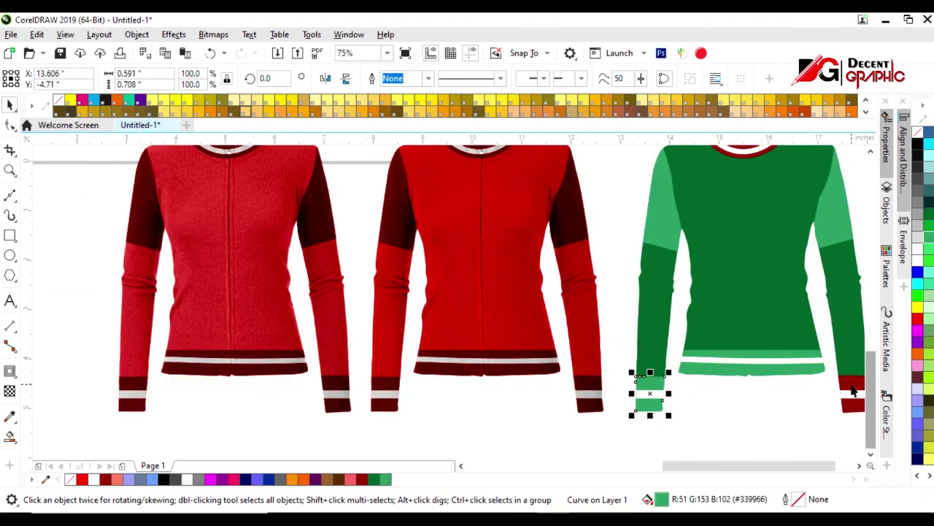
pyautogui.scroll(-3, 714, 420)
# Select the right cuff and knit texture, then check all objects with Ctrl+A and deselect
pyautogui.click(783, 405)
pyautogui.scroll(3, 738, 299)
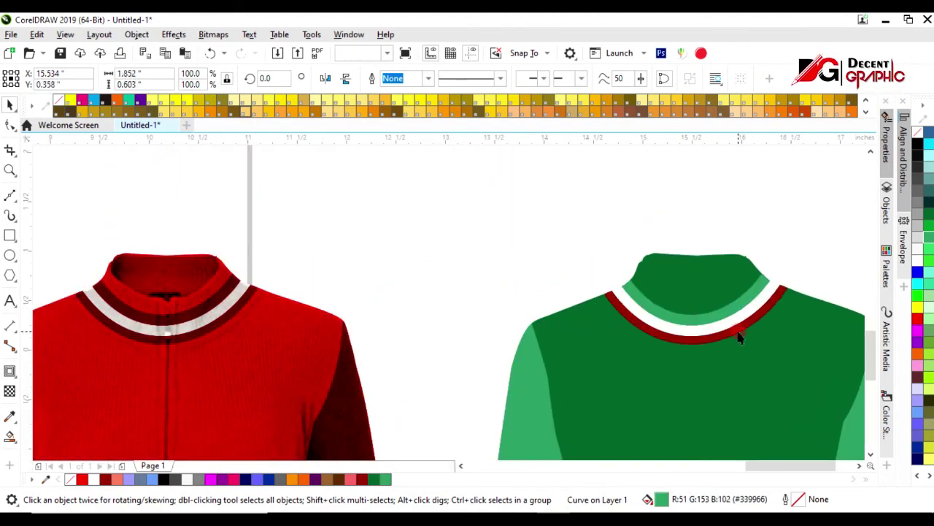
pyautogui.scroll(-3, 736, 333)
pyautogui.click(712, 336)
pyautogui.scroll(2, 707, 325)
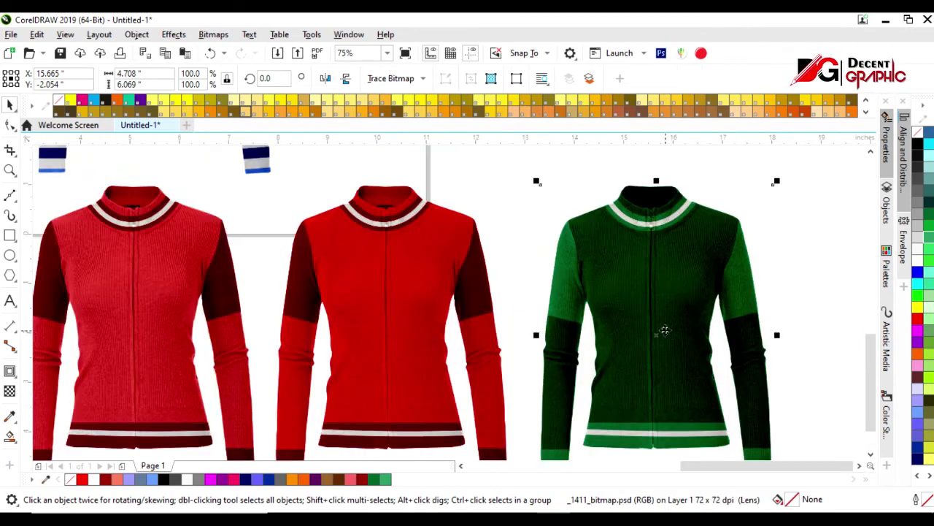
pyautogui.hotkey('ctrl', 'a')
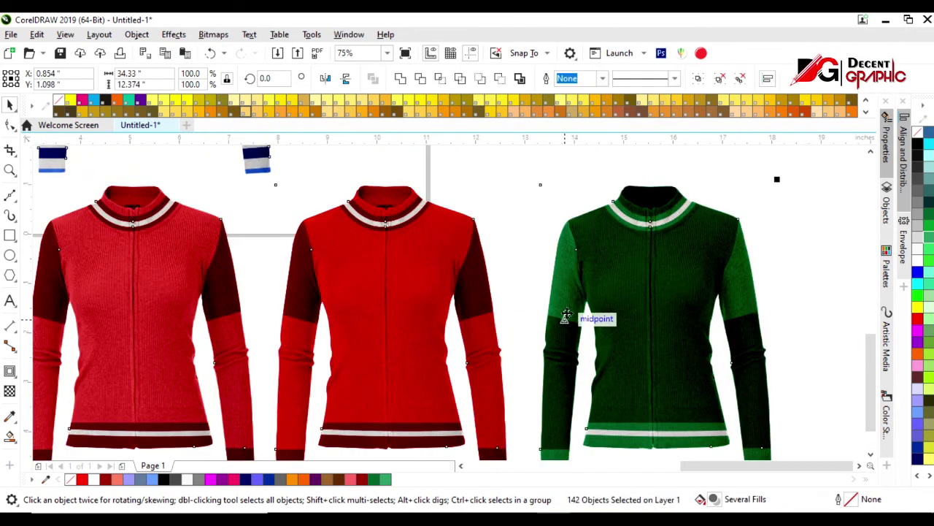
pyautogui.scroll(-2, 568, 313)
pyautogui.click(644, 253)
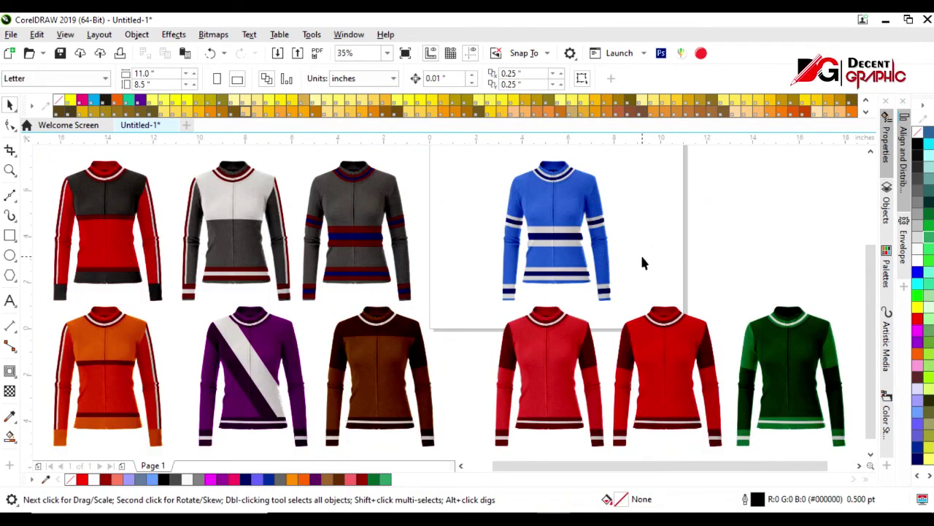